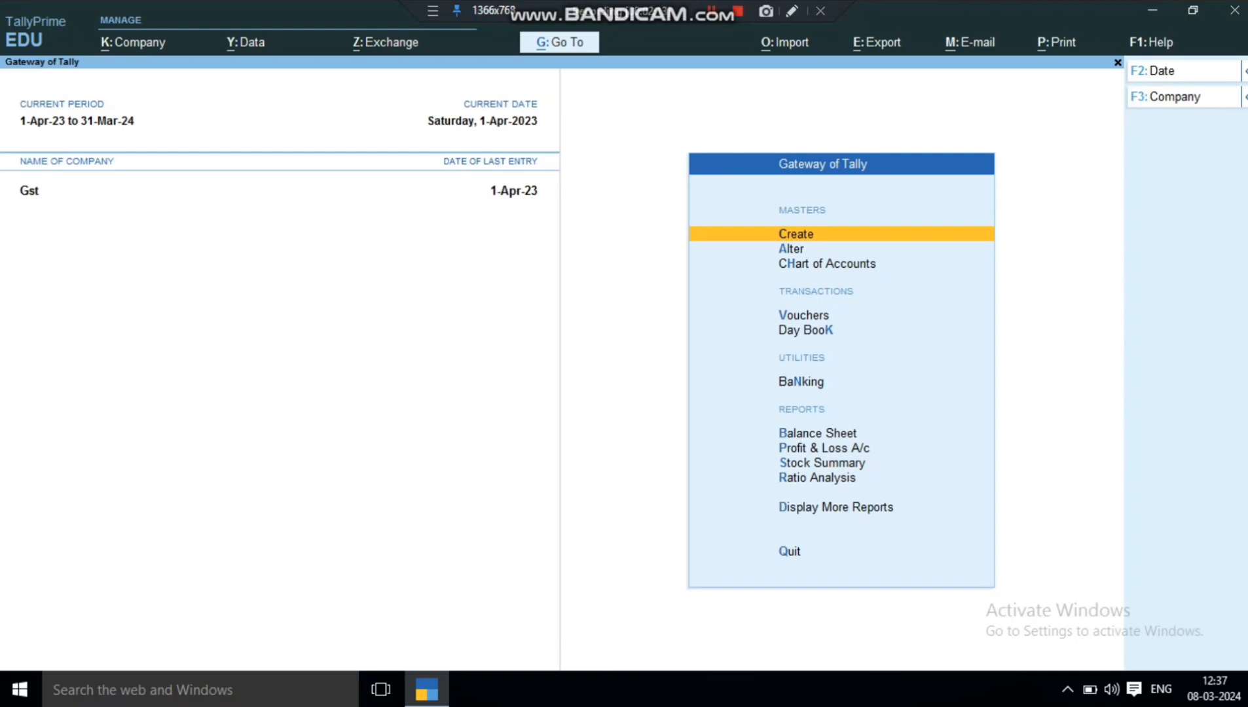
- Open a new Purchase voucher
{"action": "key", "text": "Down"}
{"action": "key", "text": "Down"}
{"action": "key", "text": "Down"}
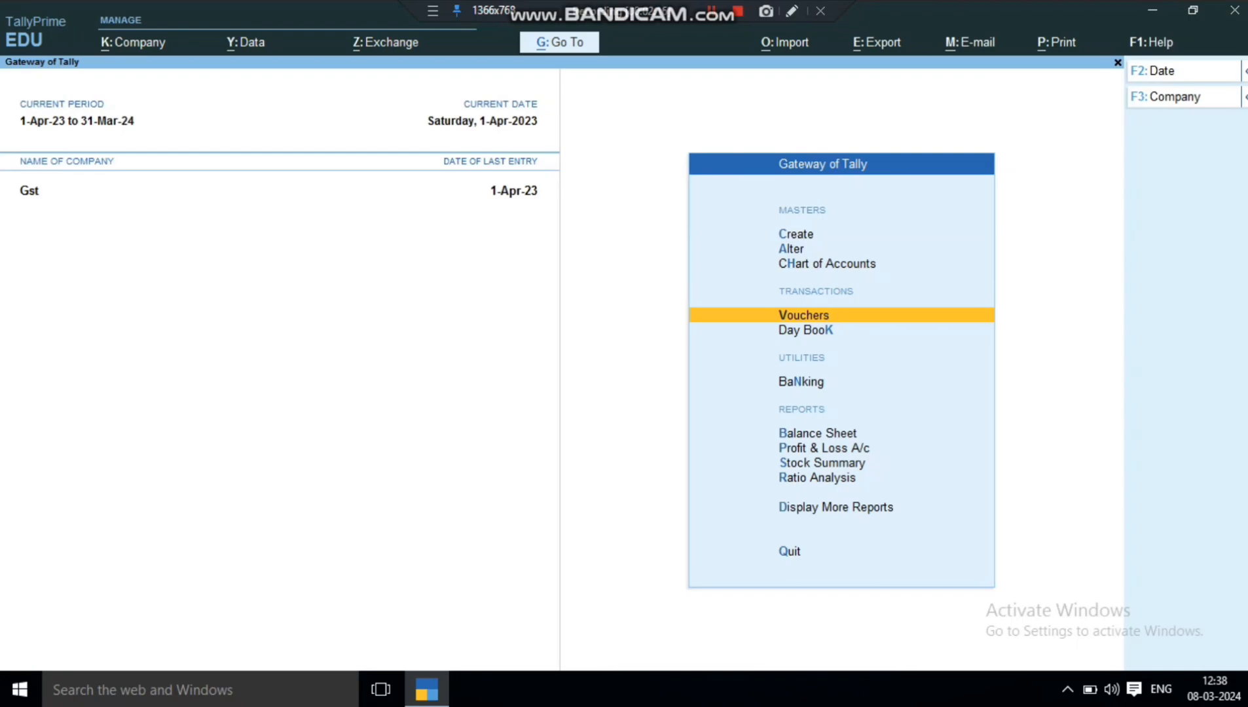
{"action": "key", "text": "Return"}
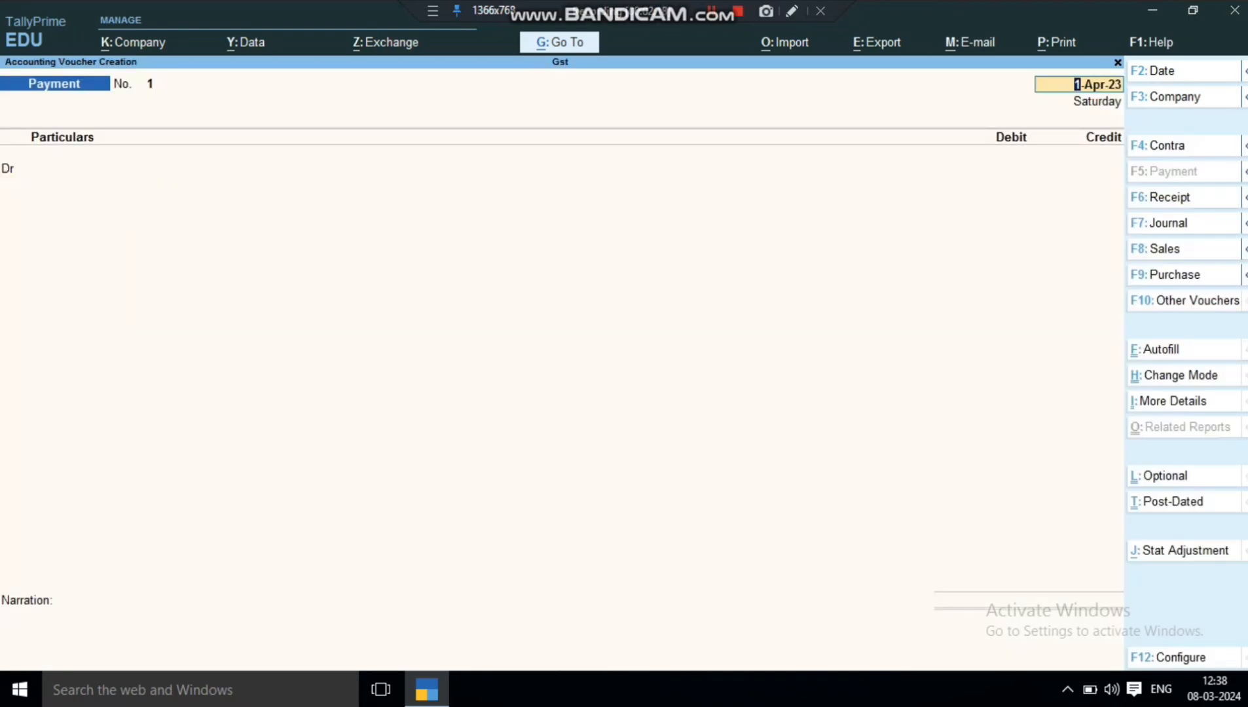
{"action": "key", "text": "F9"}
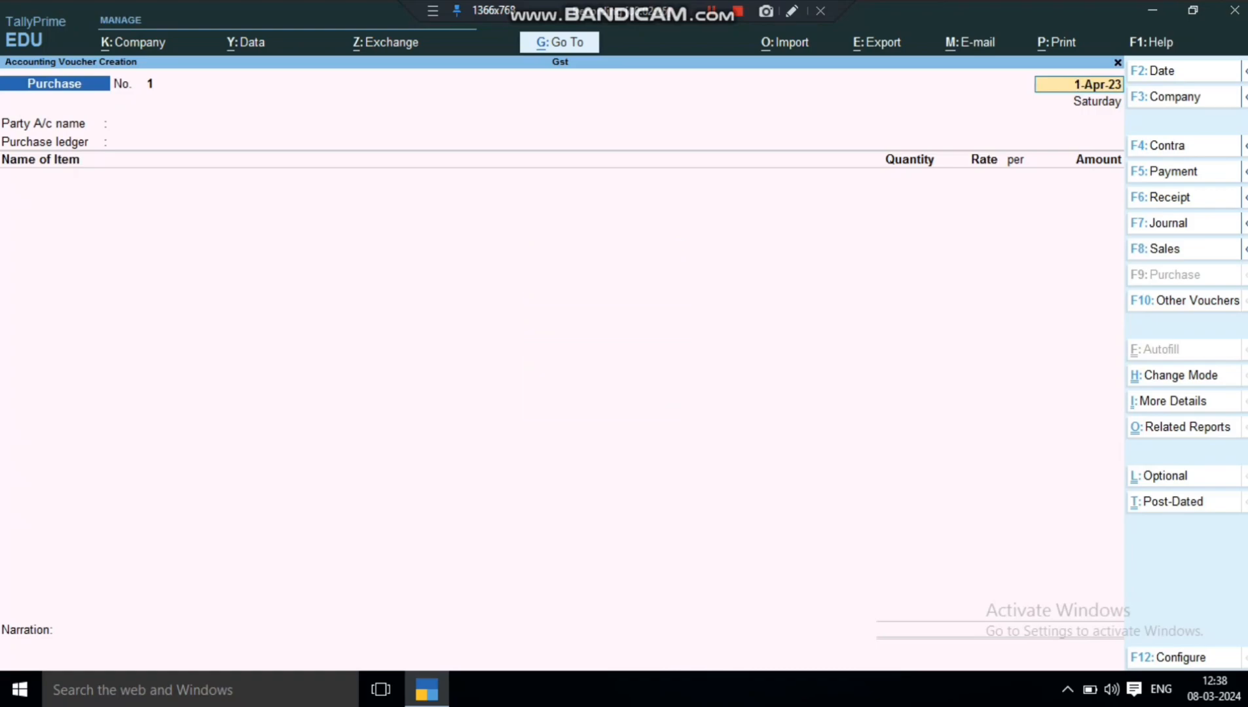
- Keep the voucher date, set the local creditor as the party account and Purchase A/c as the purchase ledger
{"action": "key", "text": "Return"}
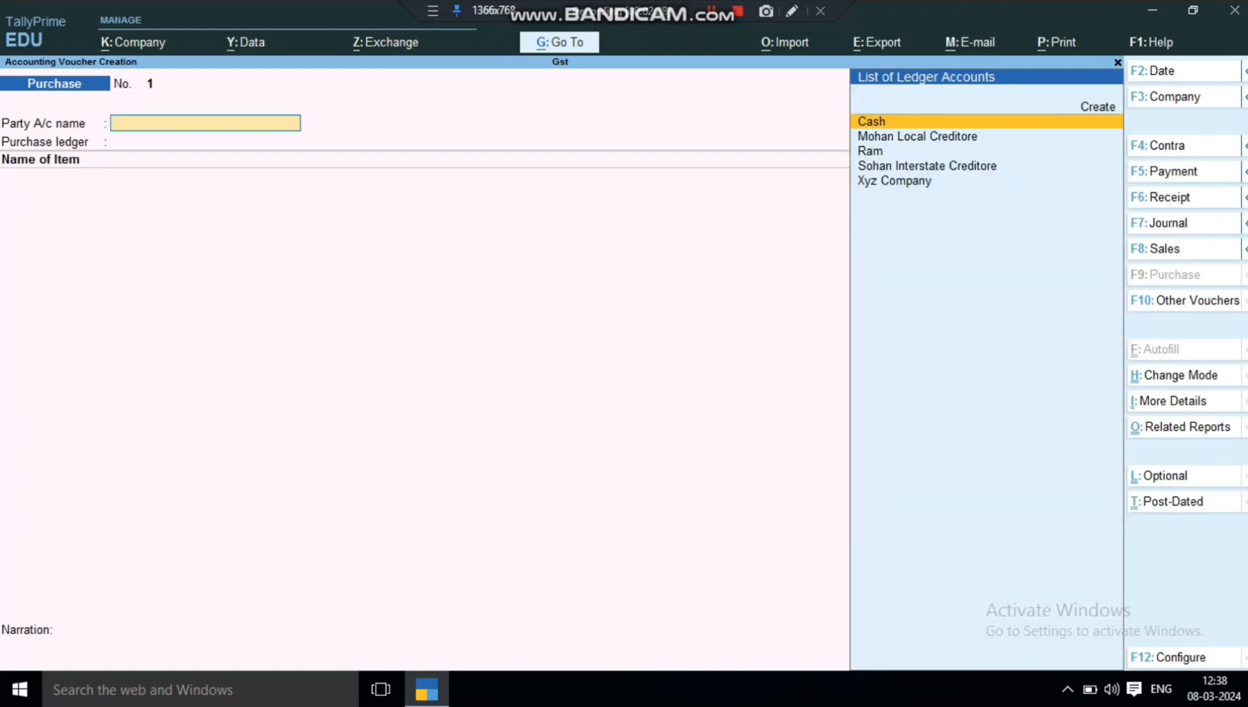
{"action": "key", "text": "Down"}
{"action": "key", "text": "Return"}
{"action": "key", "text": "Return"}
{"action": "key", "text": "Return"}
{"action": "key", "text": "Return"}
{"action": "key", "text": "Return"}
{"action": "key", "text": "Return"}
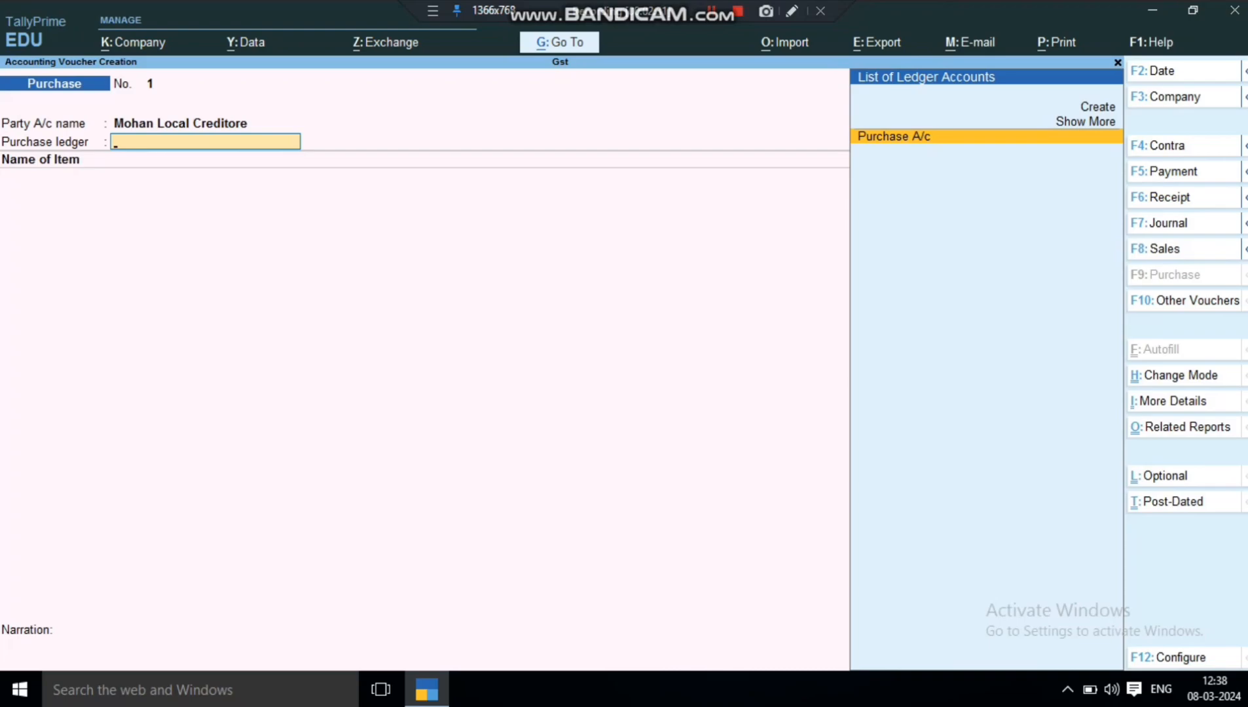
{"action": "key", "text": "Return"}
{"action": "key", "text": "Return"}
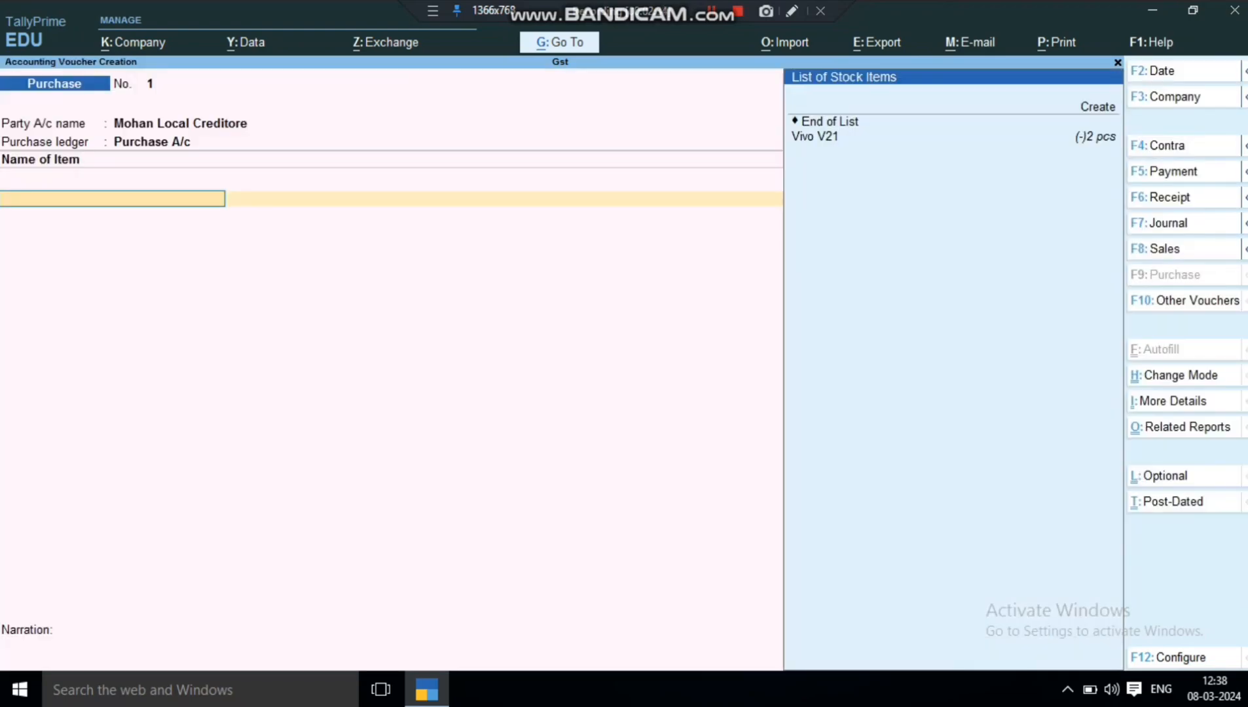
- Add the stock item Vivo V21 with a quantity of 1 pcs at a rate of 15,000
{"action": "key", "text": "Down"}
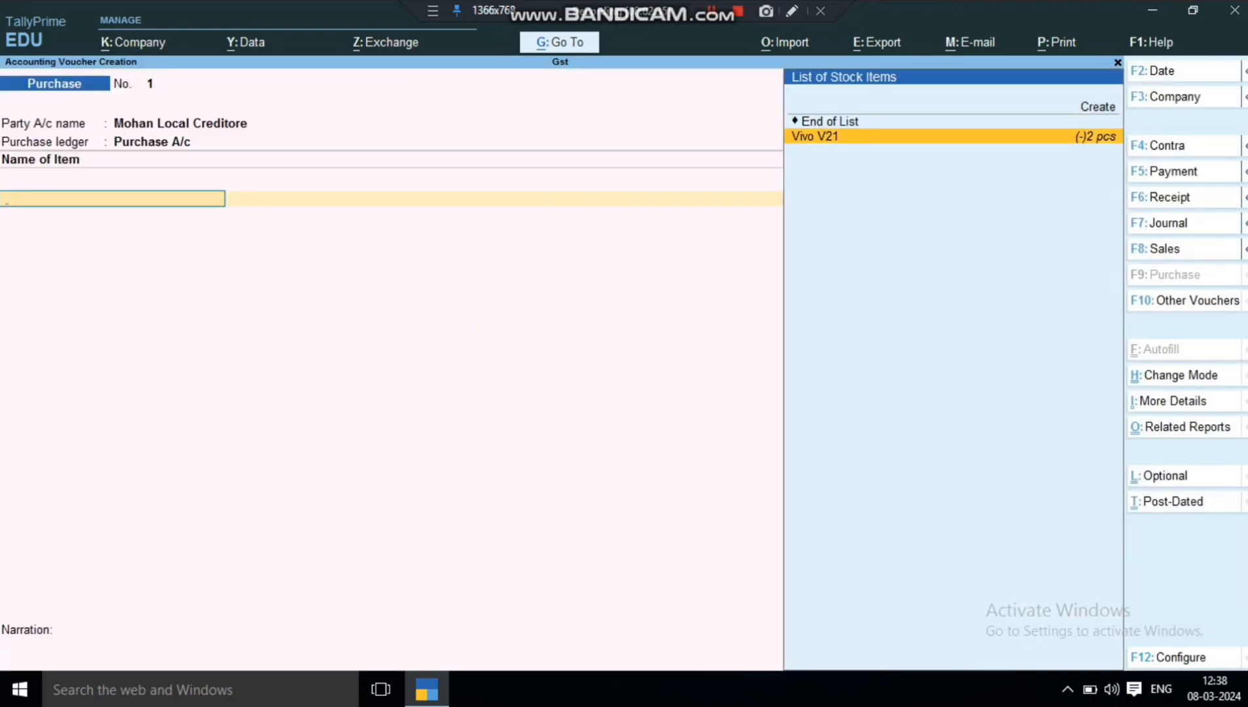
{"action": "key", "text": "Return"}
{"action": "type", "text": "1"}
{"action": "key", "text": "Return"}
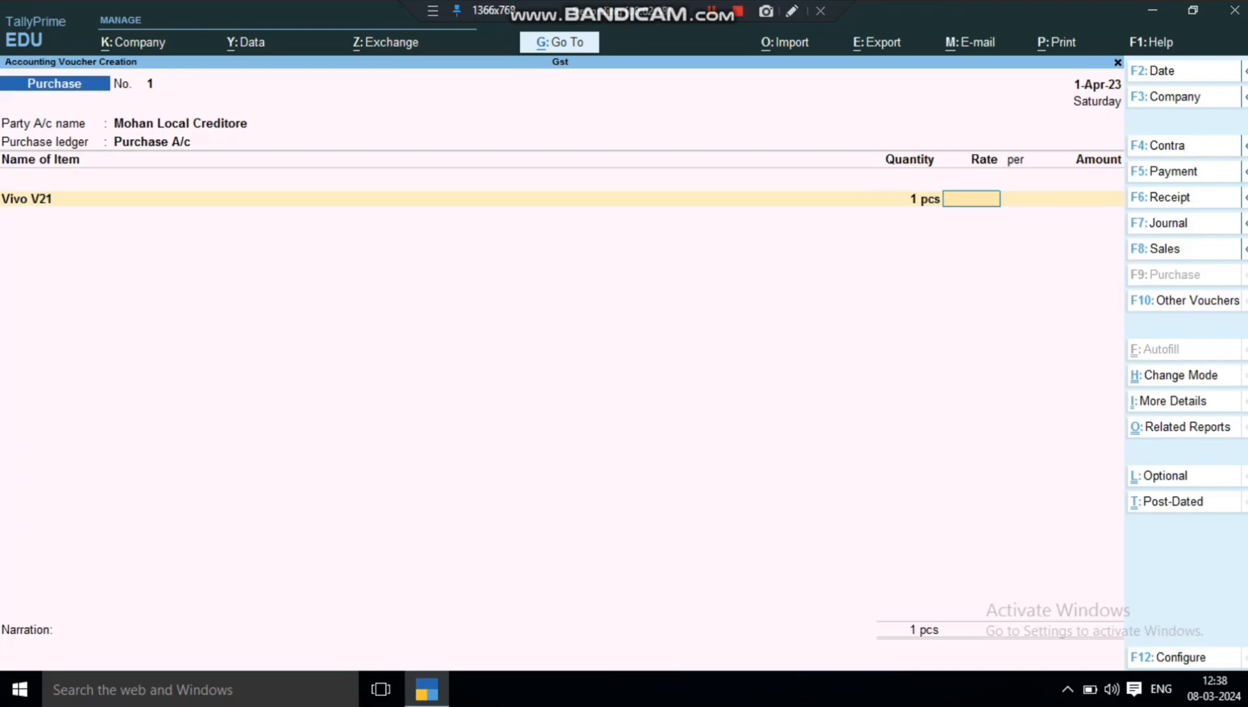
{"action": "type", "text": "15000"}
{"action": "key", "text": "Return"}
{"action": "key", "text": "Return"}
{"action": "key", "text": "Return"}
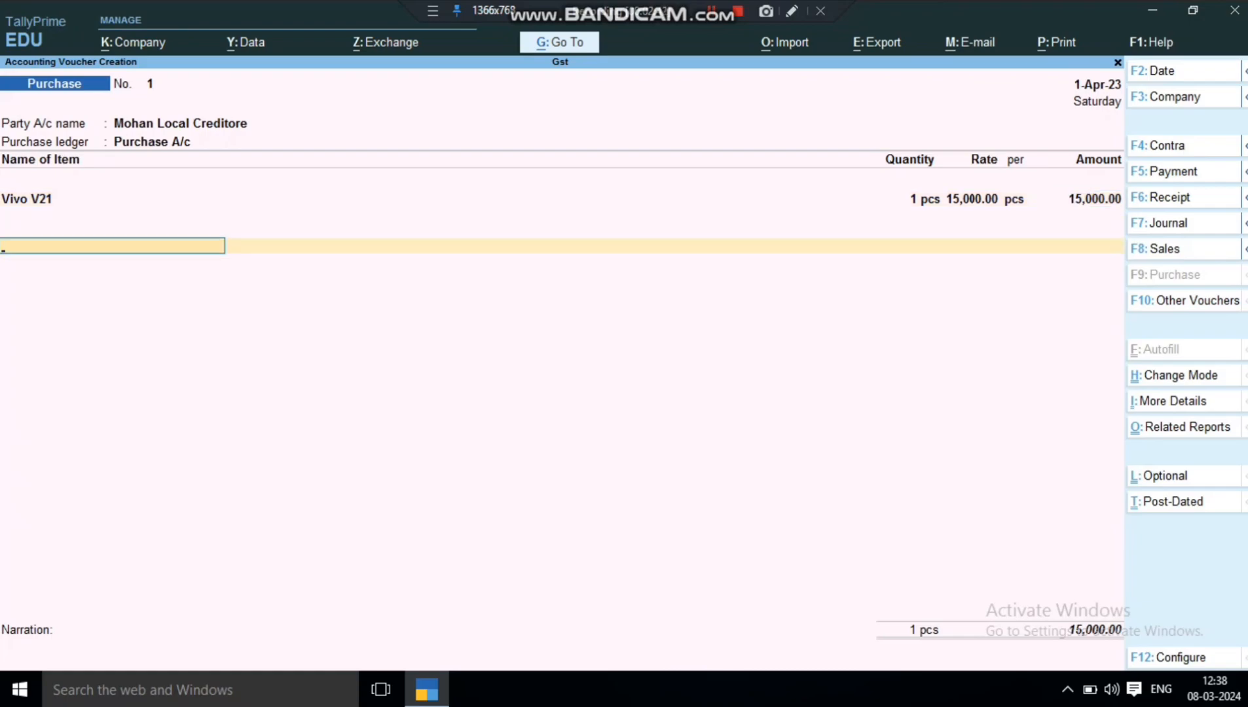
- End the item list and add the Discount Receive on Purchase ledger with an amount of 1,200
{"action": "key", "text": "Return"}
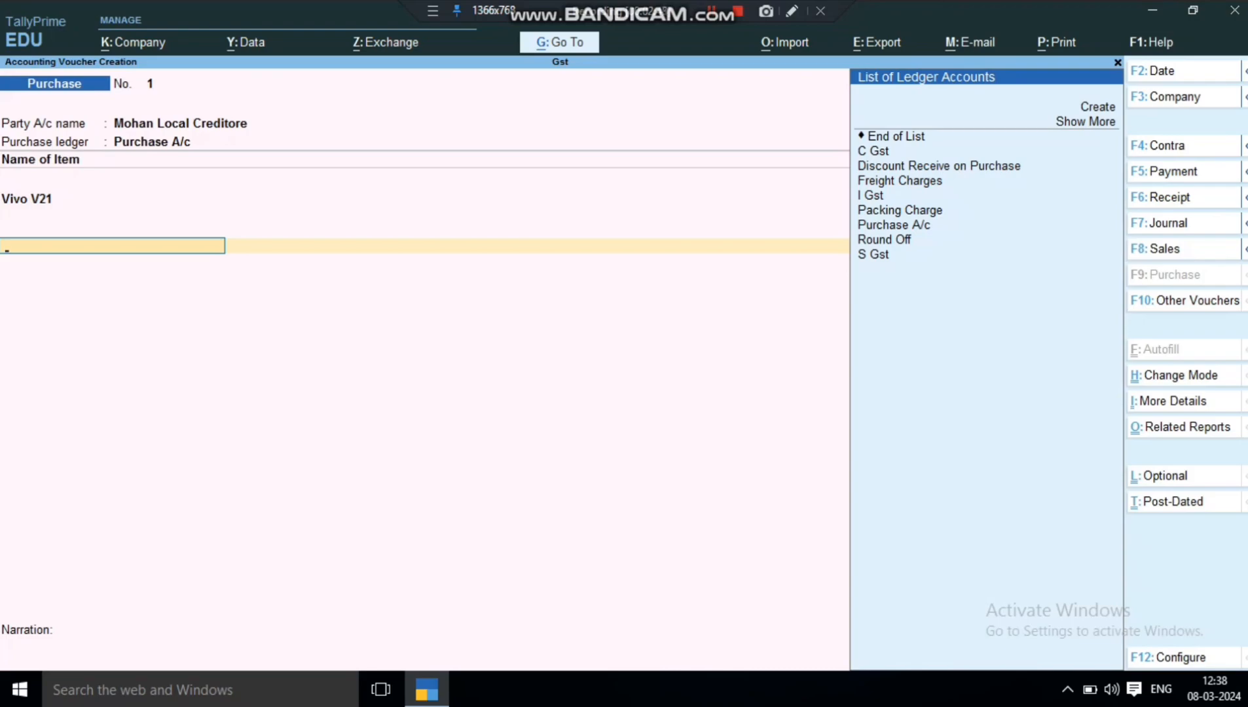
{"action": "key", "text": "Down"}
{"action": "key", "text": "Down"}
{"action": "key", "text": "Down"}
{"action": "key", "text": "Down"}
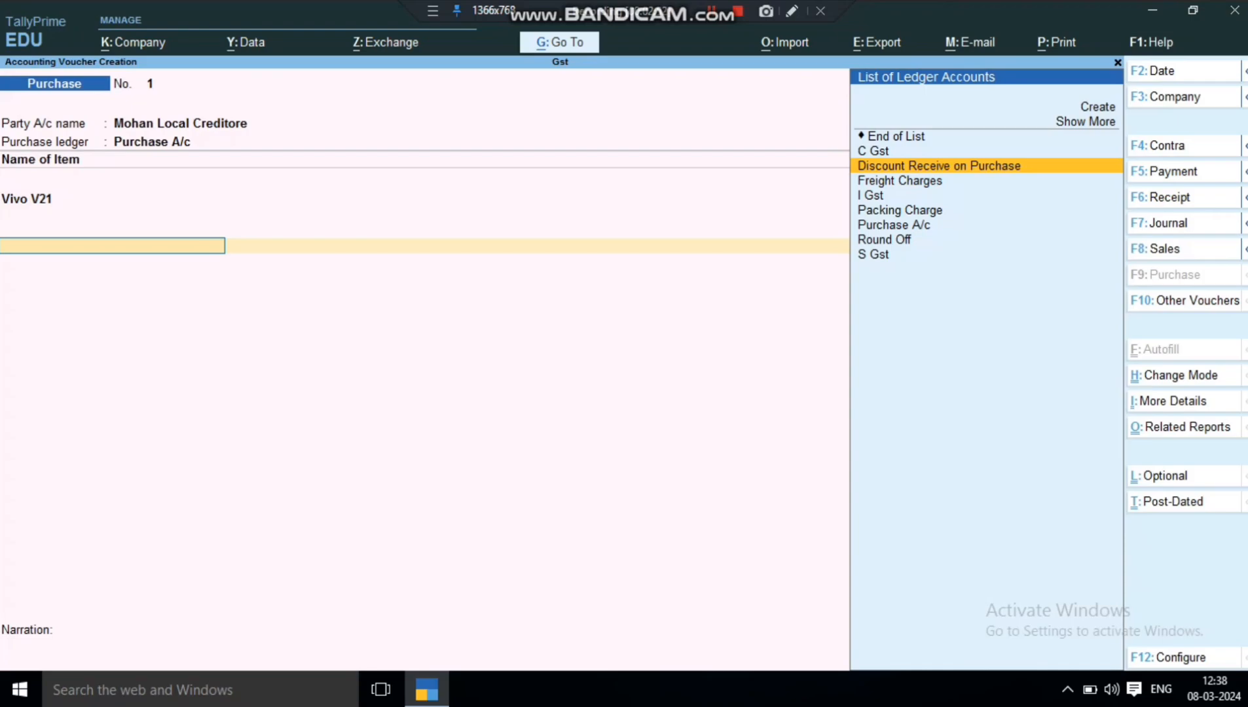
{"action": "key", "text": "Return"}
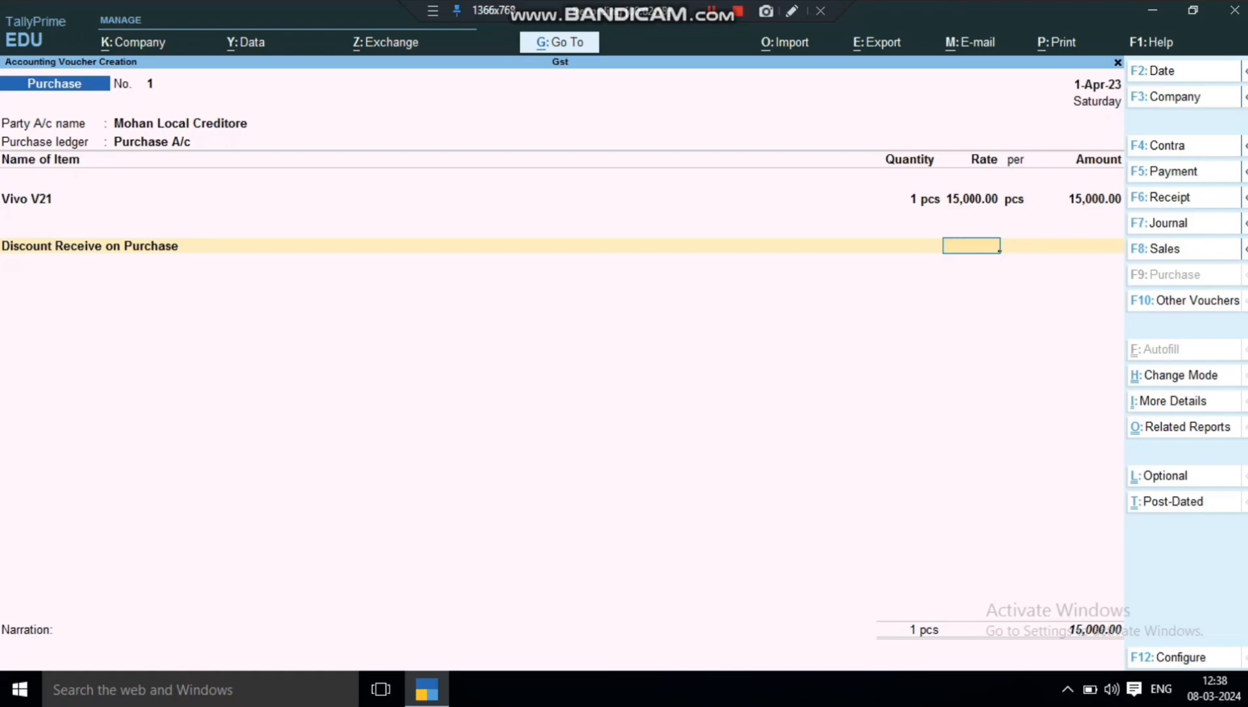
{"action": "key", "text": "Return"}
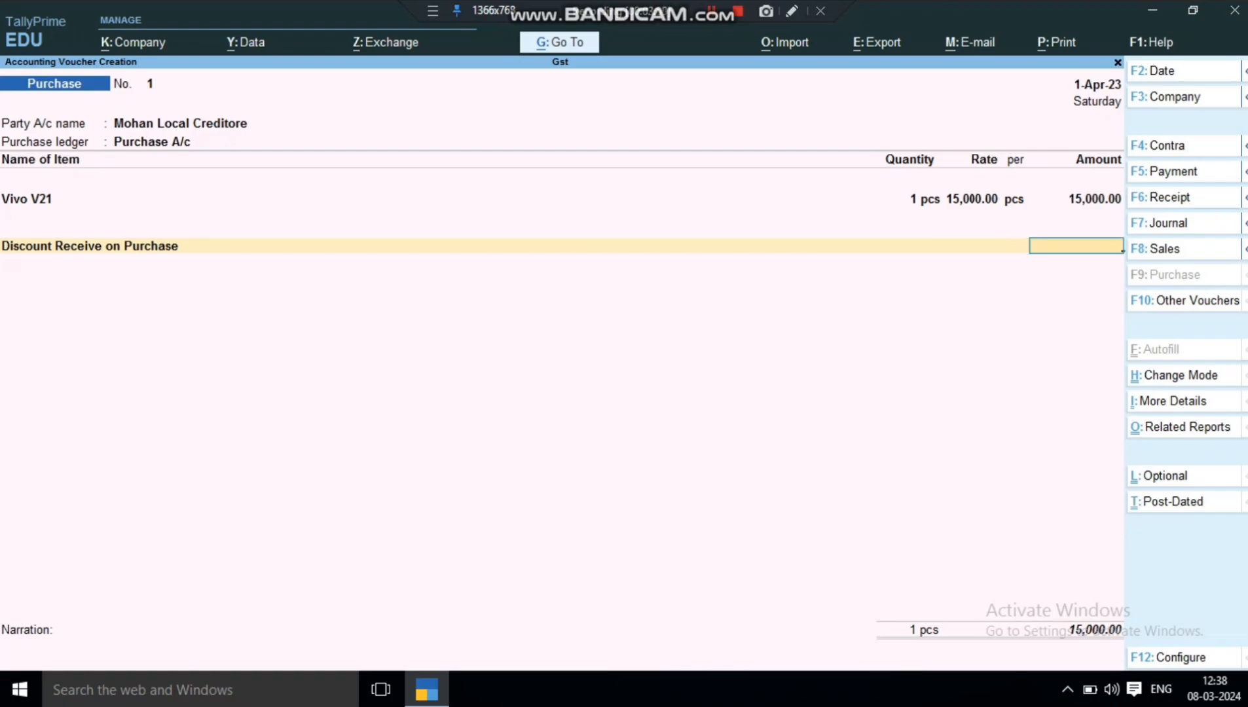
{"action": "type", "text": "1200"}
{"action": "key", "text": "Return"}
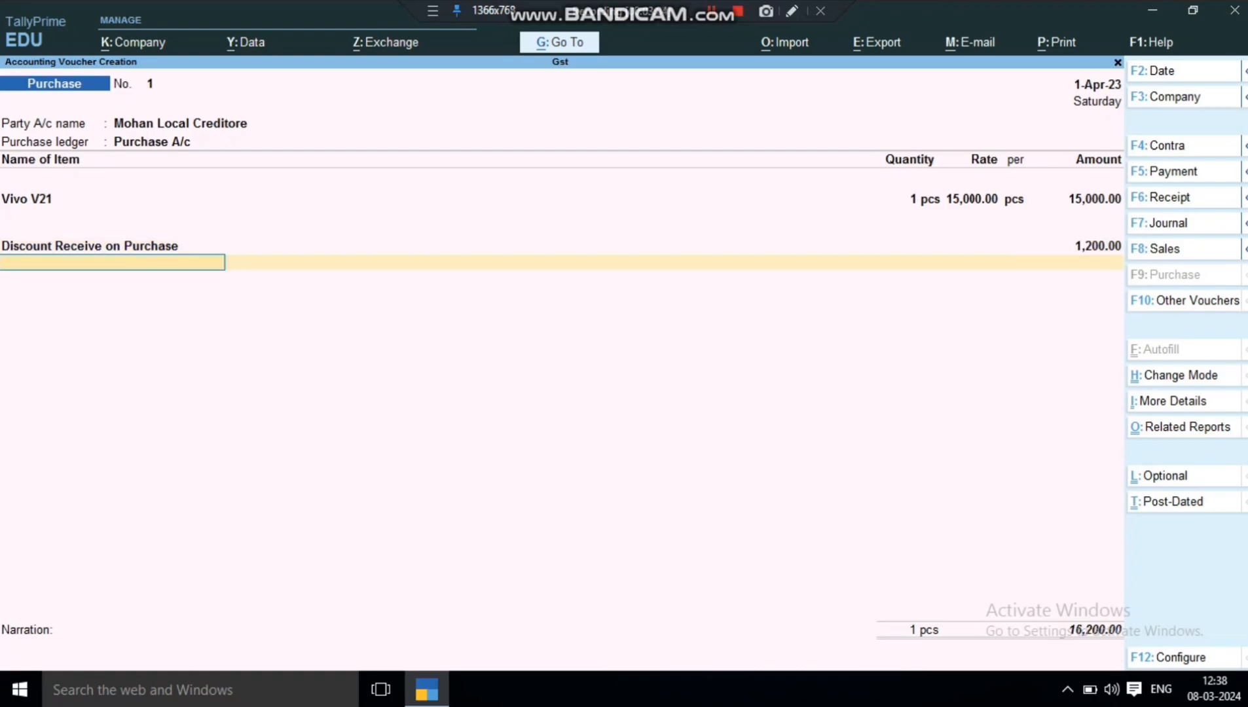
- Add the Freight Charges ledger to the purchase voucher with an amount of 100
{"action": "key", "text": "Down"}
{"action": "key", "text": "Down"}
{"action": "key", "text": "Down"}
{"action": "key", "text": "Down"}
{"action": "key", "text": "Down"}
{"action": "key", "text": "Down"}
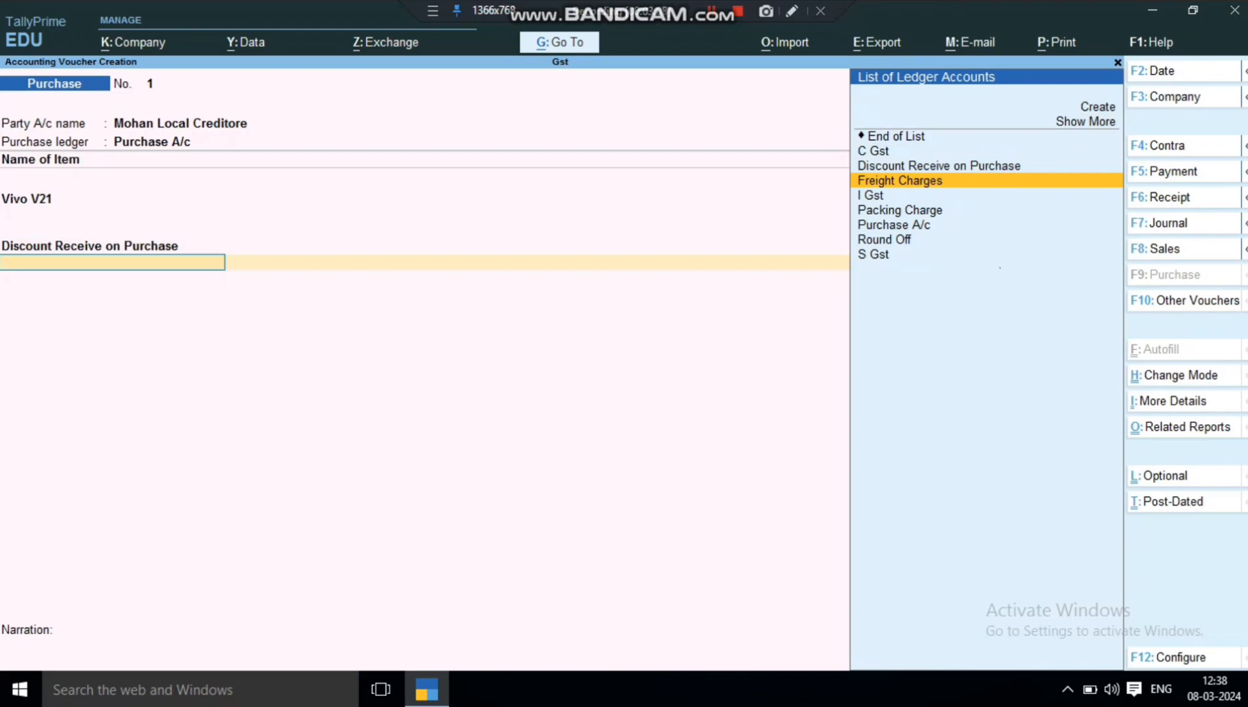
{"action": "key", "text": "Return"}
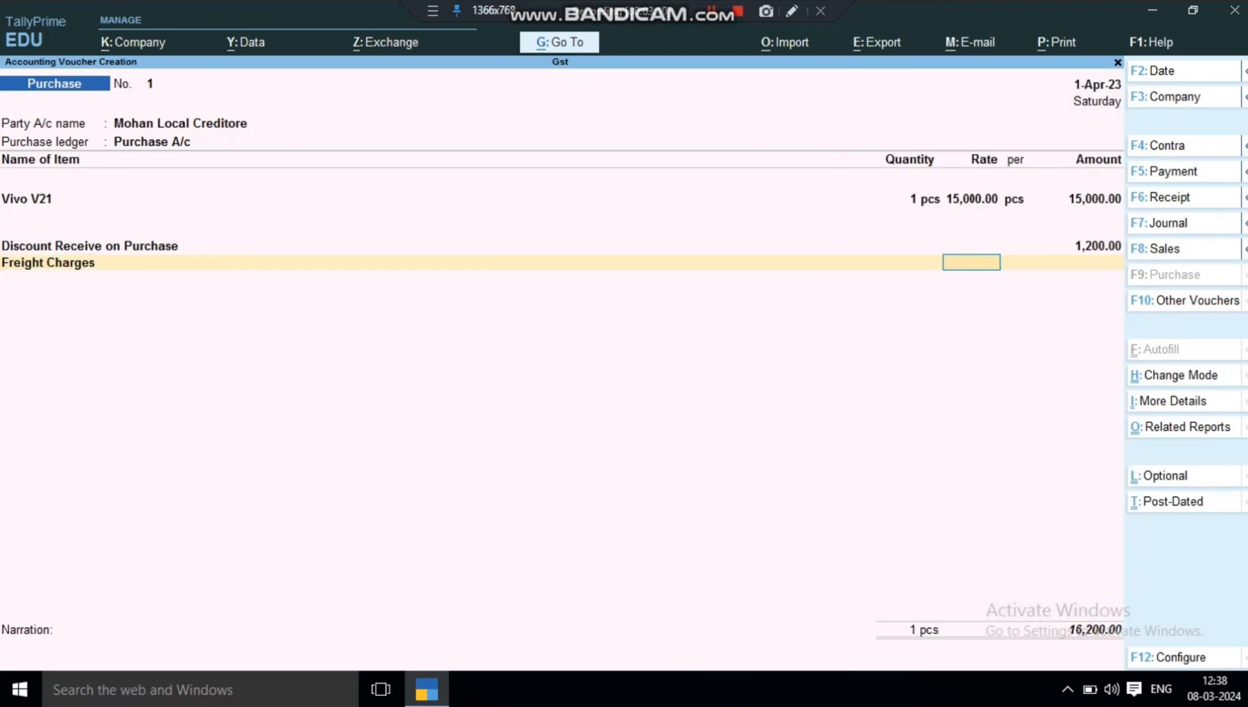
{"action": "key", "text": "Return"}
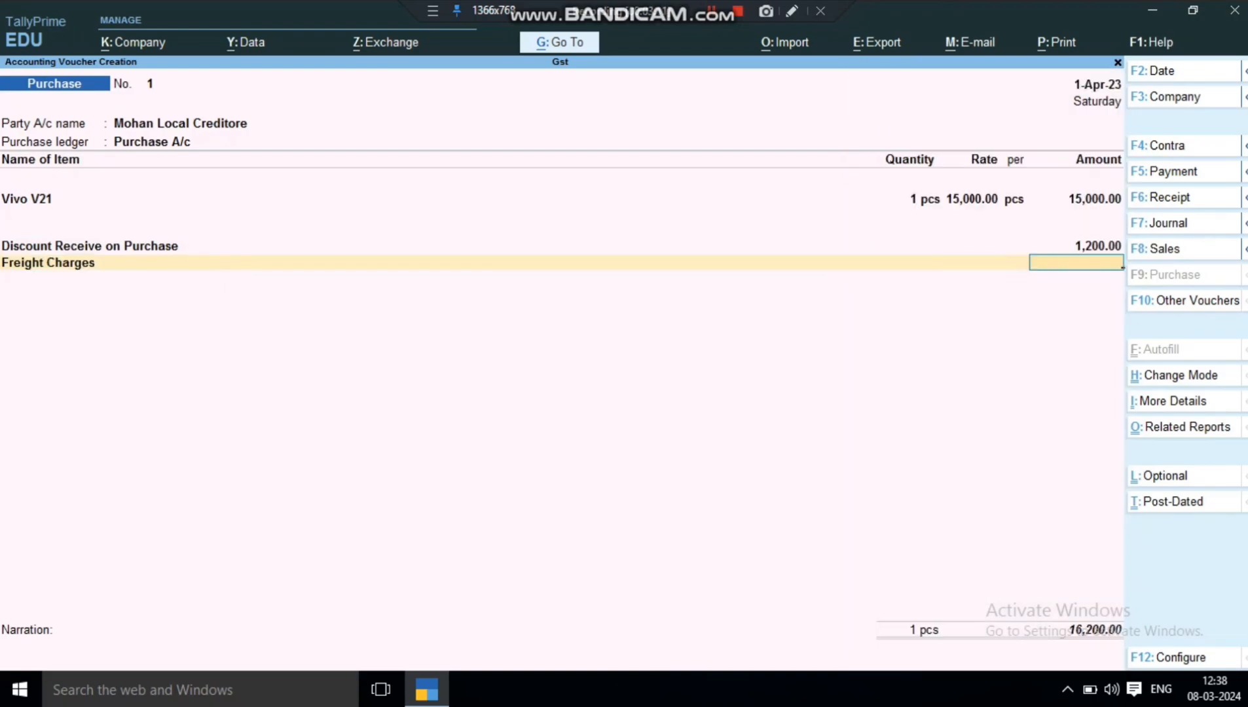
{"action": "type", "text": "100"}
{"action": "key", "text": "Return"}
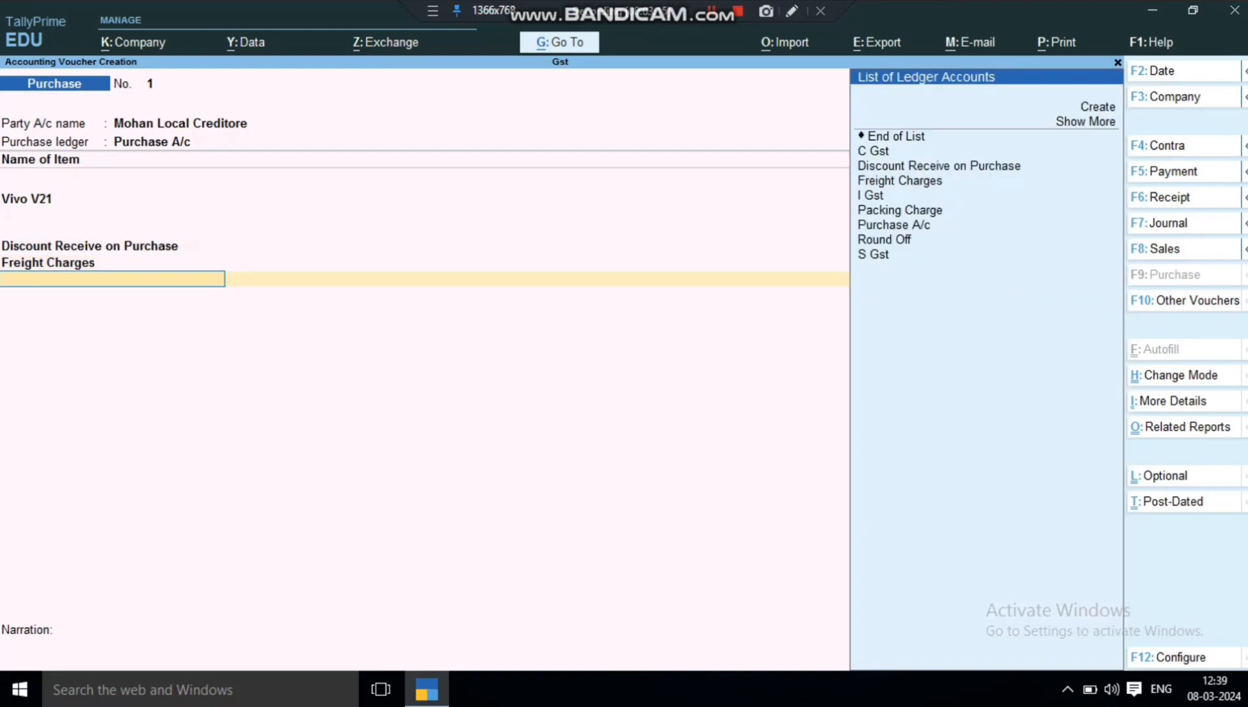
- Add the Packing Charge ledger to the purchase voucher with an amount of 61
{"action": "key", "text": "Down"}
{"action": "key", "text": "Down"}
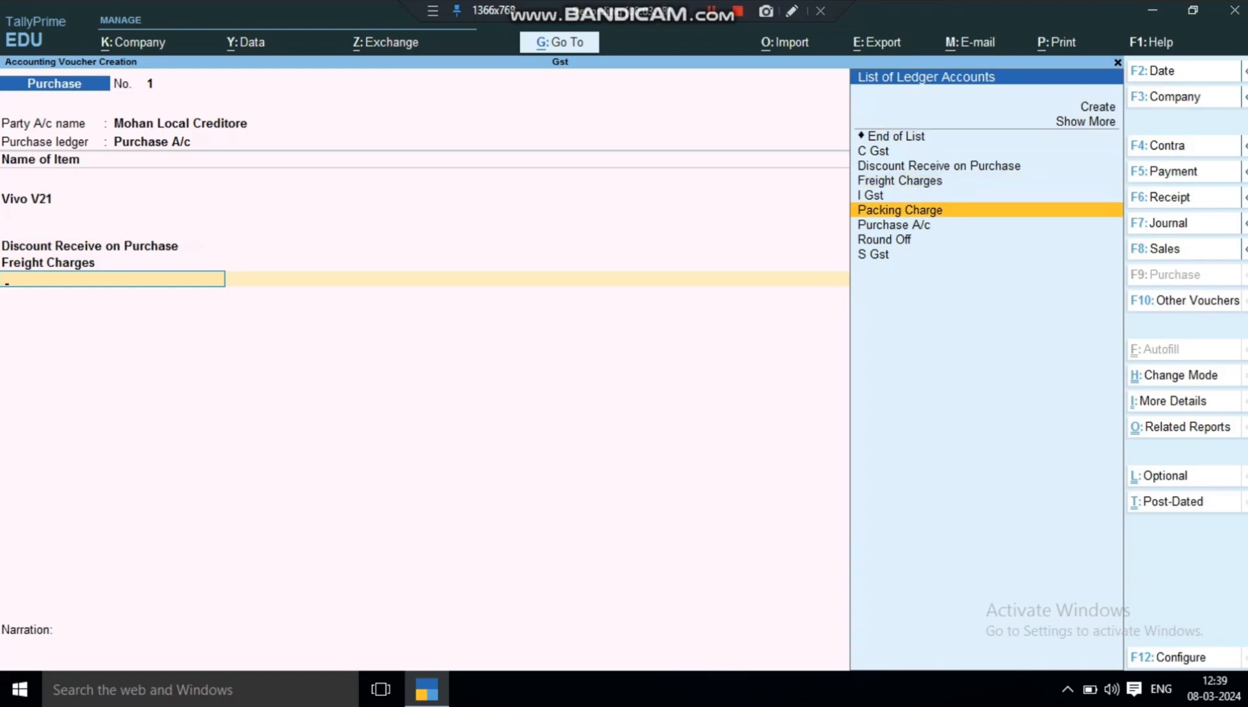
{"action": "key", "text": "Return"}
{"action": "key", "text": "Return"}
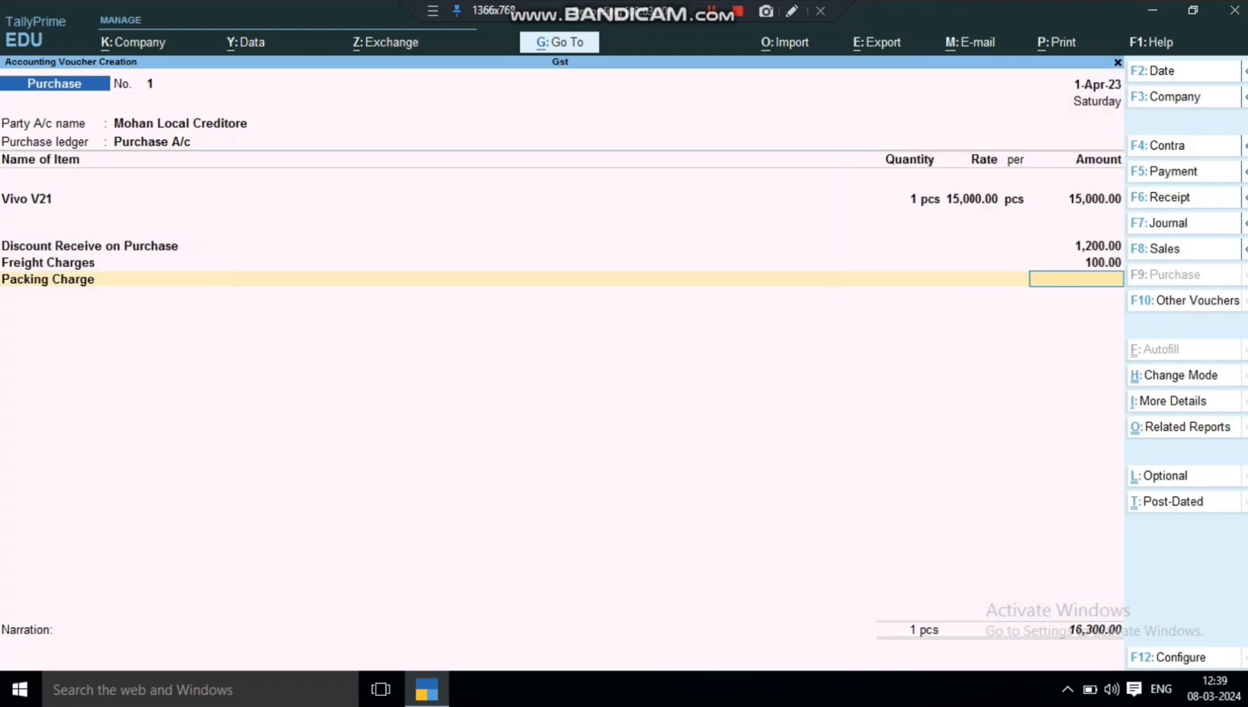
{"action": "type", "text": "61"}
{"action": "key", "text": "Return"}
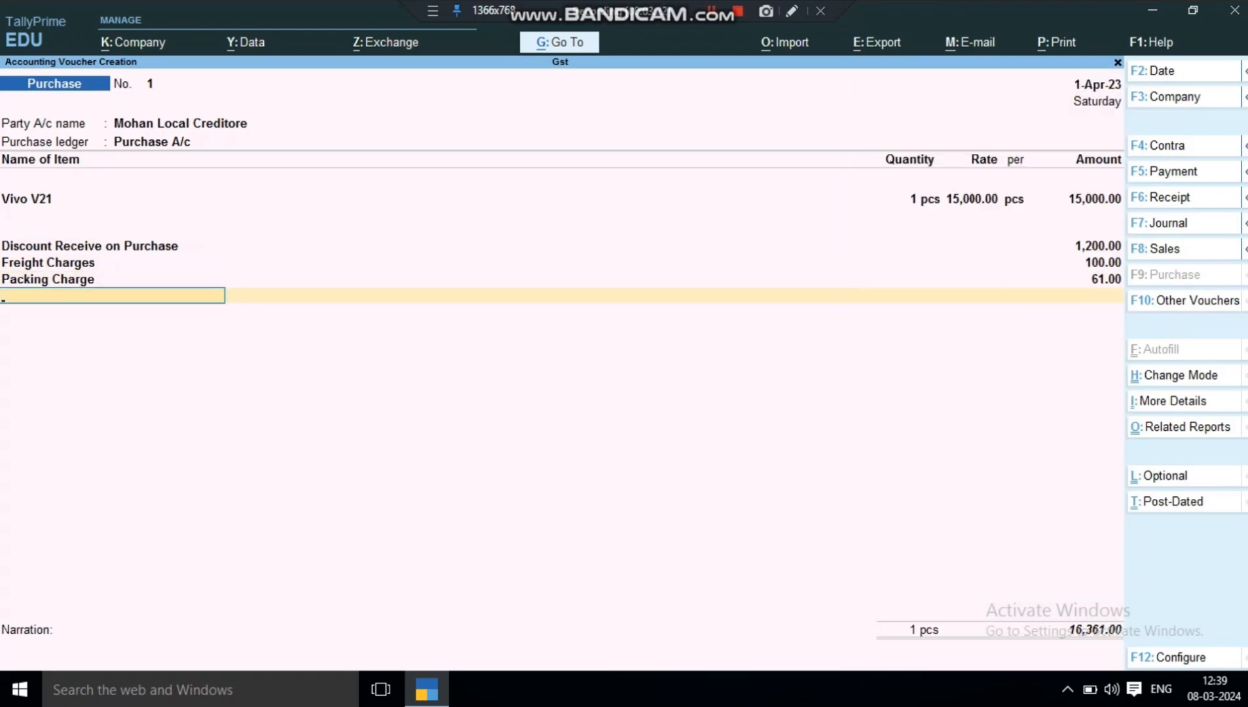
- Add the C Gst tax ledger below the packing charge with its automatically calculated amount
{"action": "key", "text": "Down"}
{"action": "key", "text": "Down"}
{"action": "key", "text": "Down"}
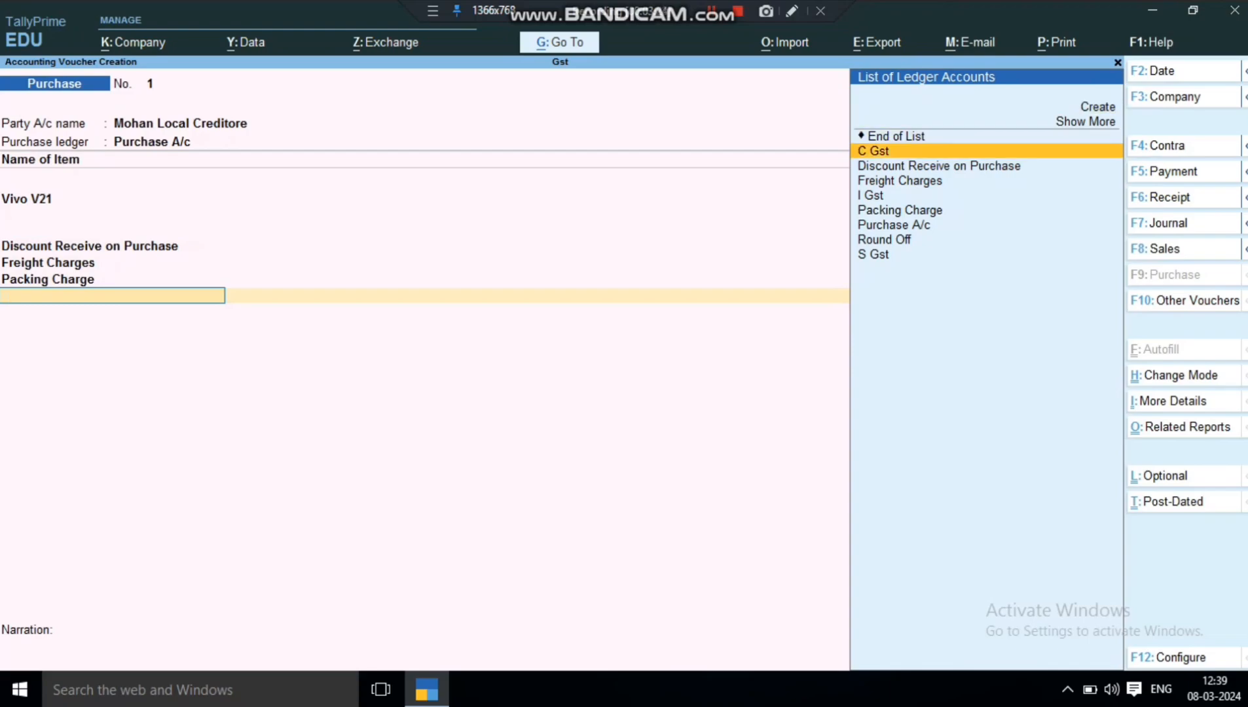
{"action": "key", "text": "Return"}
{"action": "key", "text": "Return"}
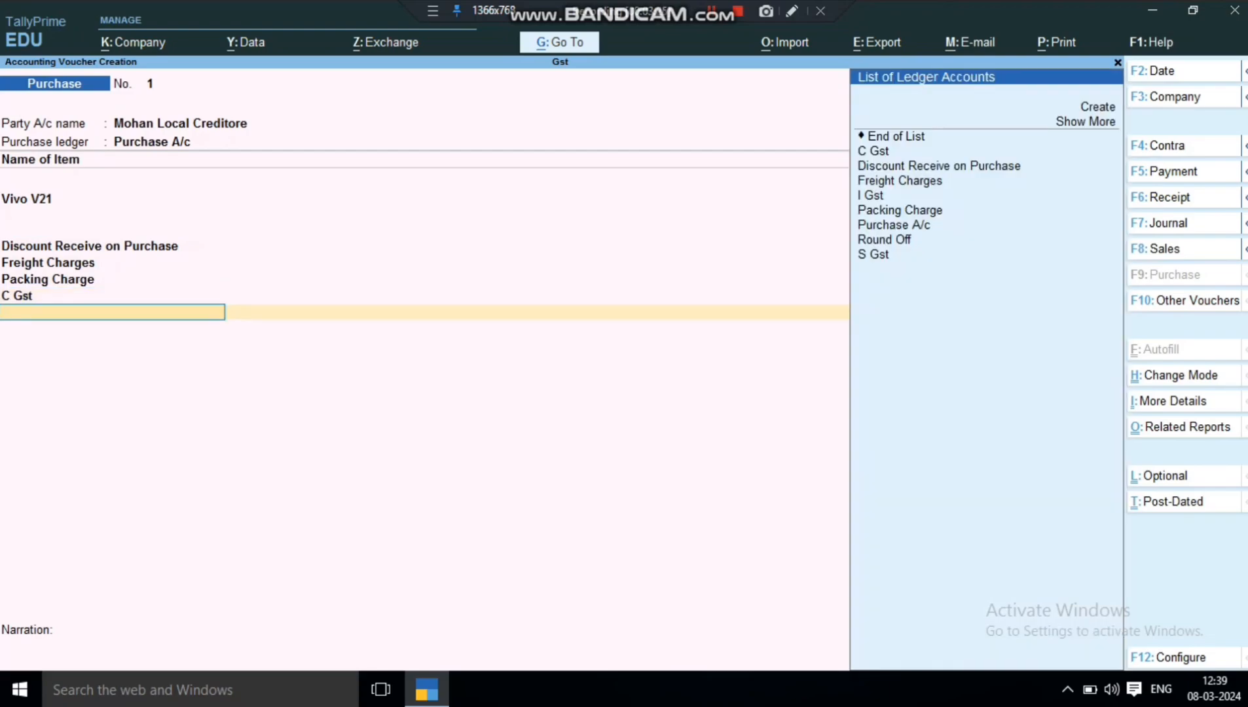
- Add the S Gst tax ledger below C Gst with its automatically calculated amount
{"action": "key", "text": "Down"}
{"action": "key", "text": "Down"}
{"action": "key", "text": "Down"}
{"action": "key", "text": "Down"}
{"action": "key", "text": "Down"}
{"action": "key", "text": "Down"}
{"action": "key", "text": "Down"}
{"action": "key", "text": "Down"}
{"action": "key", "text": "Down"}
{"action": "key", "text": "Down"}
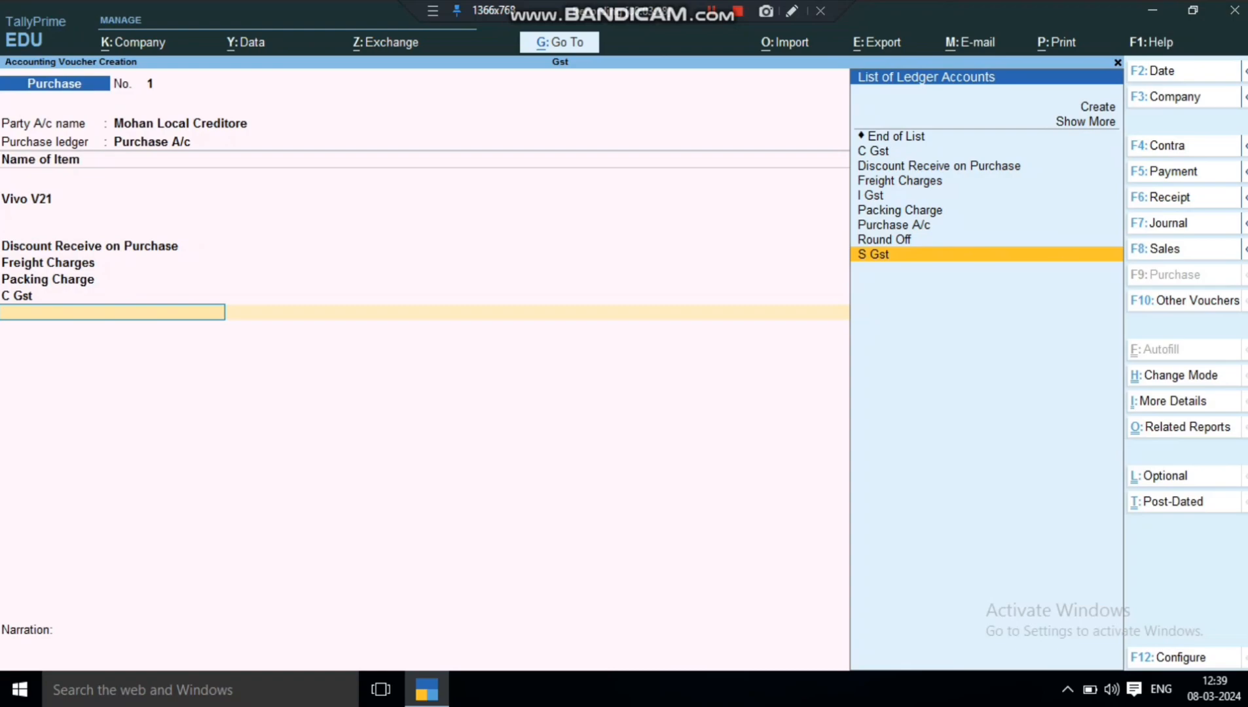
{"action": "key", "text": "Return"}
{"action": "key", "text": "Return"}
{"action": "key", "text": "Return"}
{"action": "key", "text": "Return"}
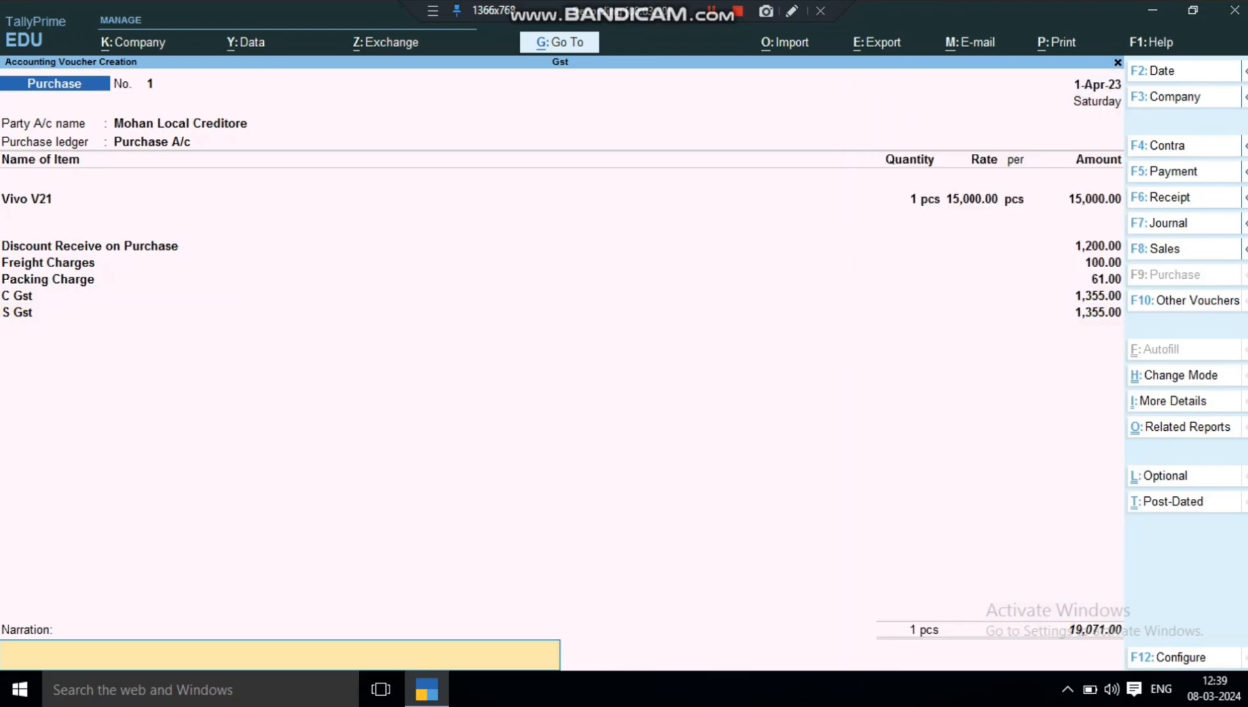
- Add a Round Off ledger line without an amount and quit the purchase voucher without saving it
{"action": "key", "text": "BackSpace"}
{"action": "key", "text": "Return"}
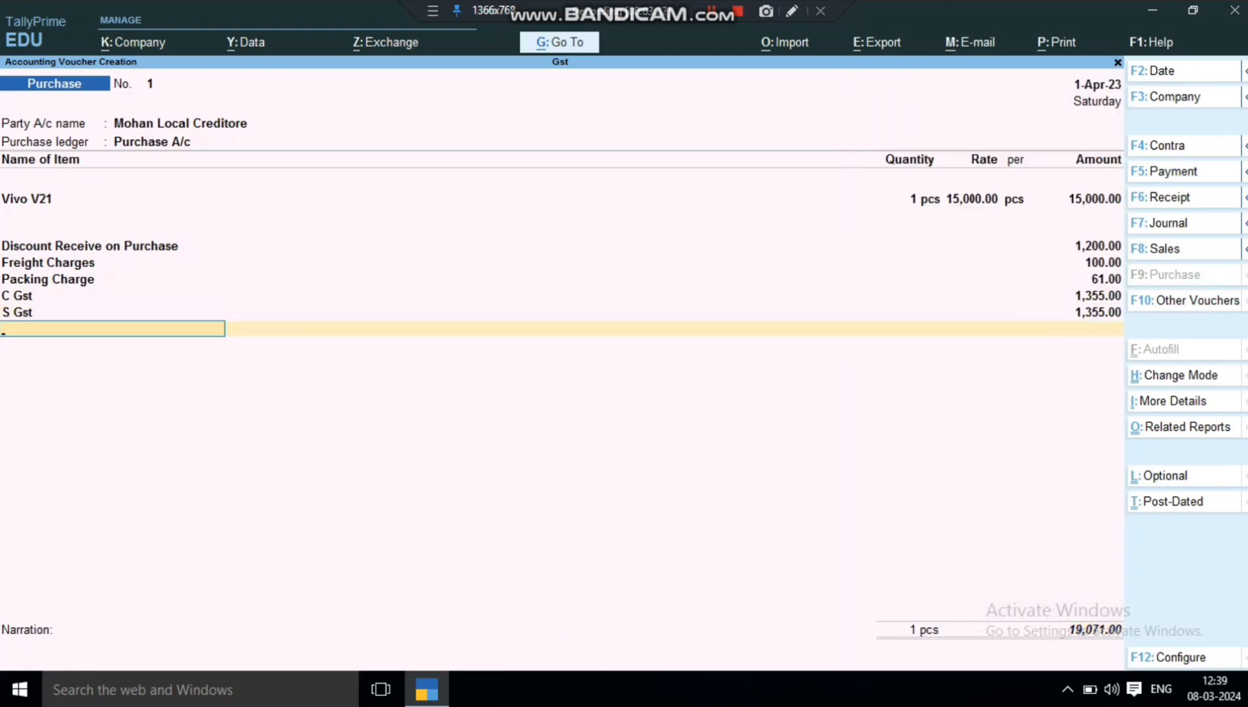
{"action": "key", "text": "Down"}
{"action": "key", "text": "Down"}
{"action": "key", "text": "Down"}
{"action": "key", "text": "Down"}
{"action": "key", "text": "Down"}
{"action": "key", "text": "Down"}
{"action": "key", "text": "Down"}
{"action": "key", "text": "Down"}
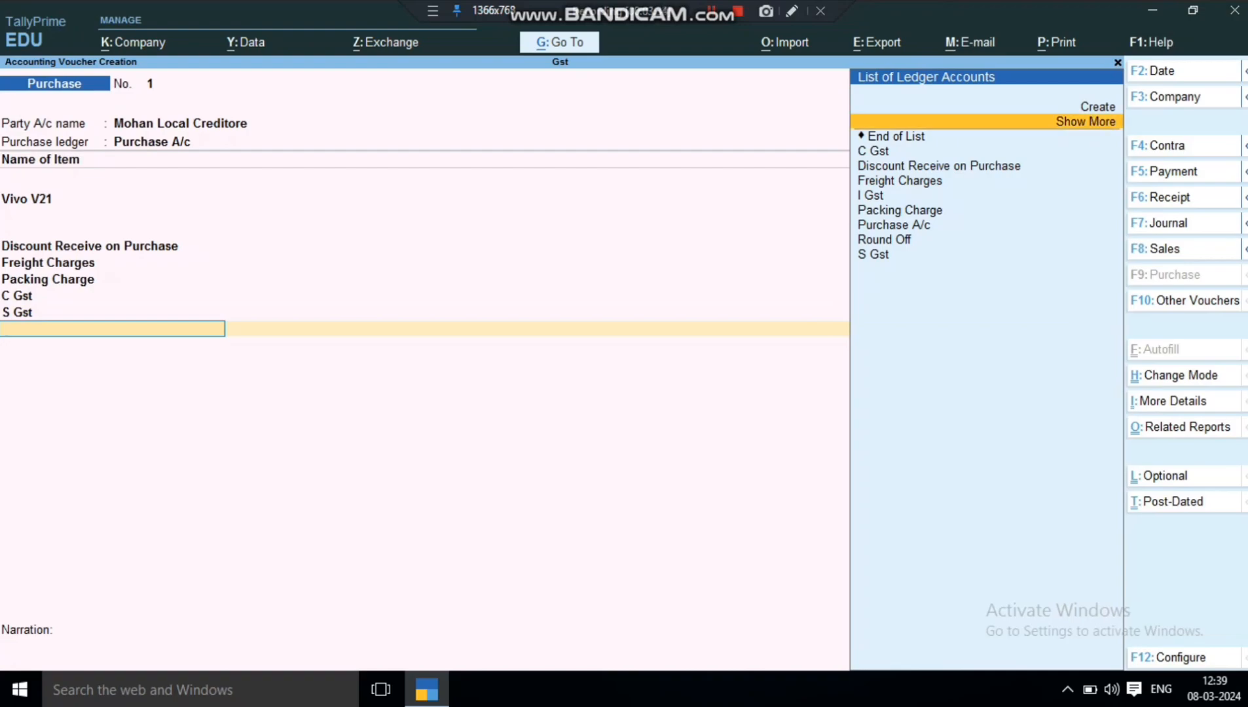
{"action": "key", "text": "Return"}
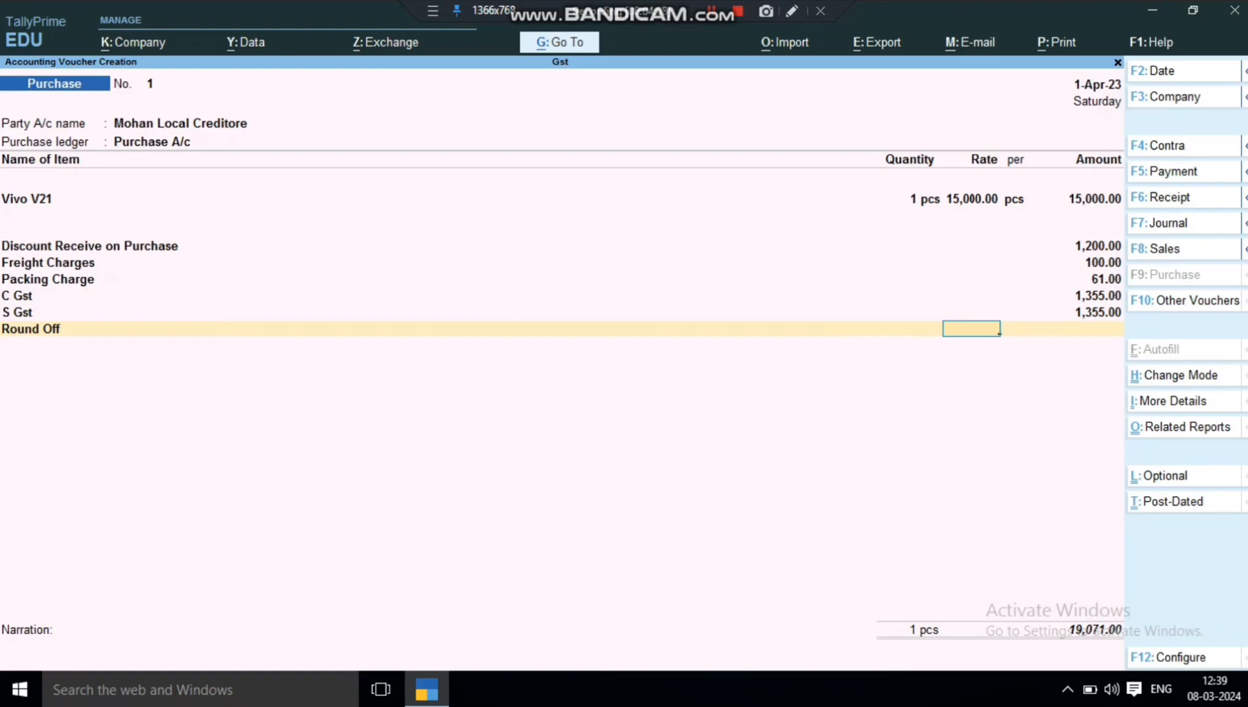
{"action": "key", "text": "Escape"}
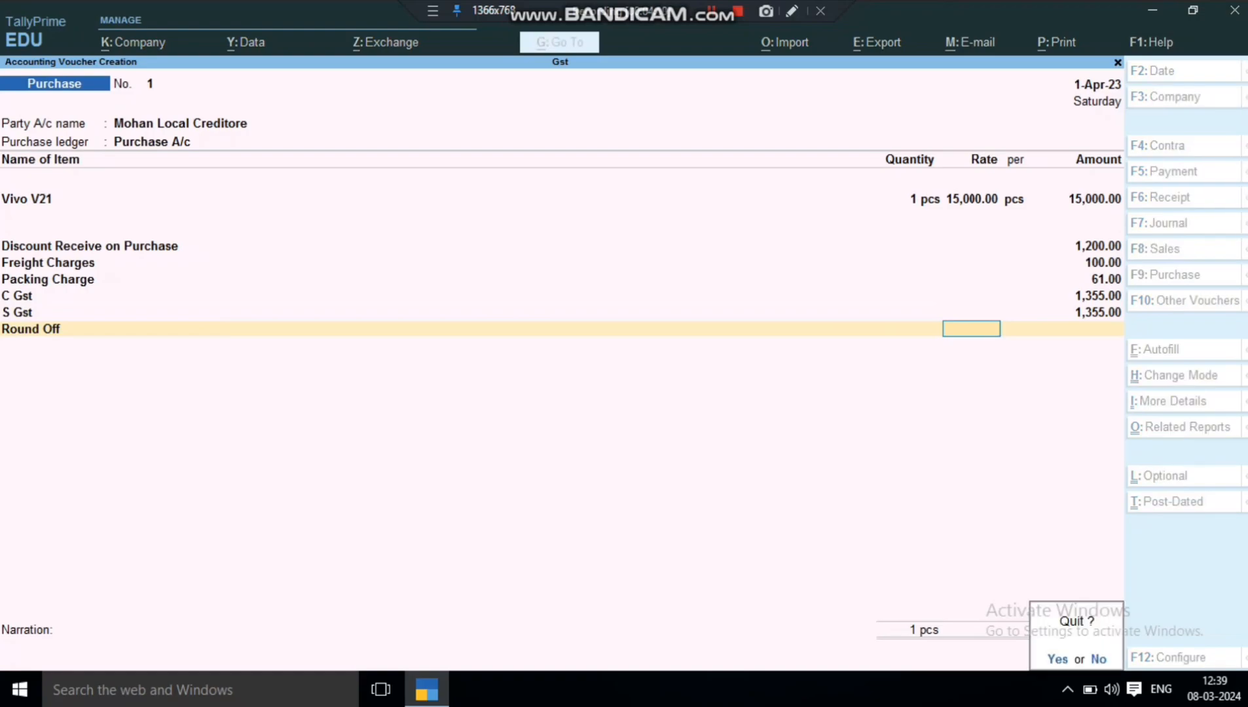
{"action": "key", "text": "y"}
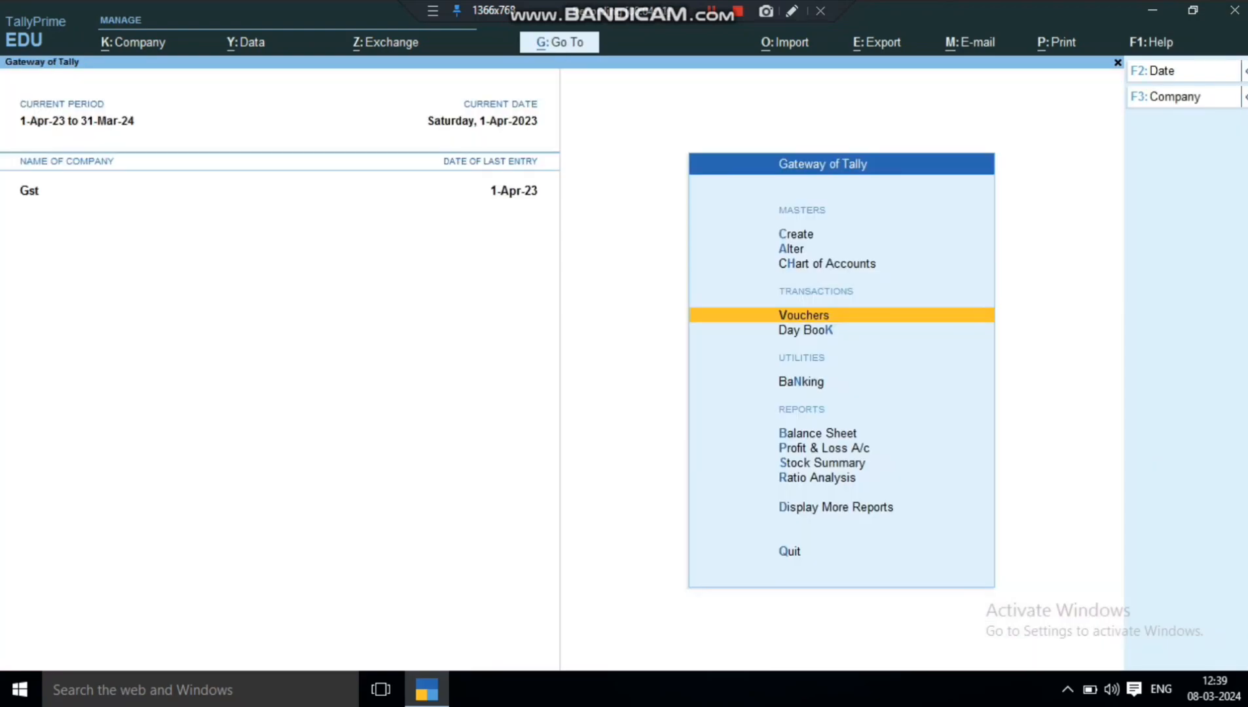
- Start creating a new Voucher Type master and name it Purchase Invoice
{"action": "key", "text": "Up"}
{"action": "key", "text": "Up"}
{"action": "key", "text": "Up"}
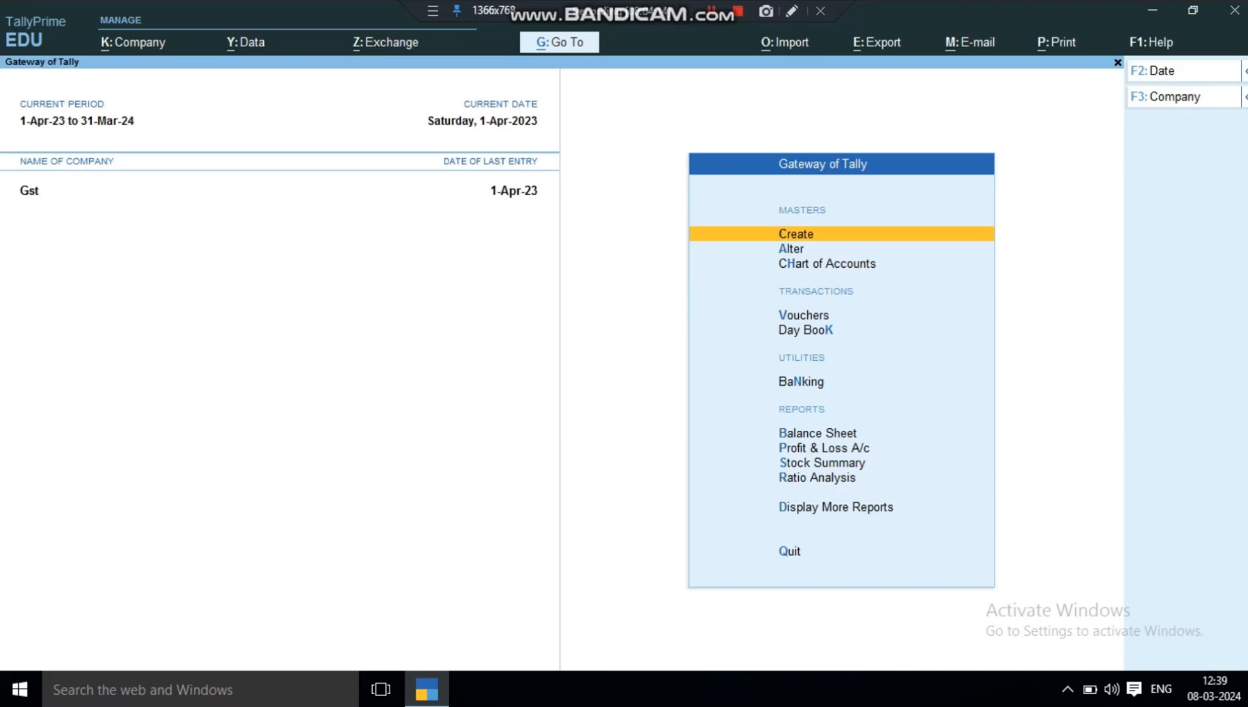
{"action": "key", "text": "Return"}
{"action": "key", "text": "Down"}
{"action": "key", "text": "Down"}
{"action": "key", "text": "Down"}
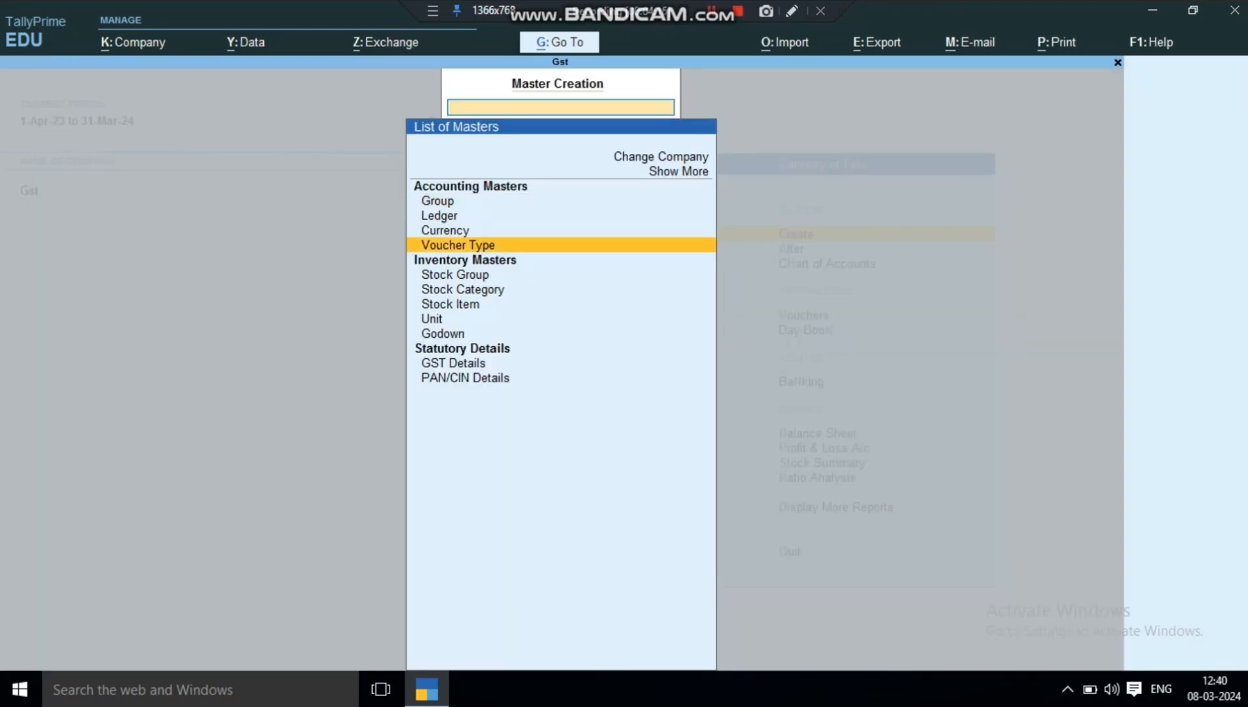
{"action": "key", "text": "Return"}
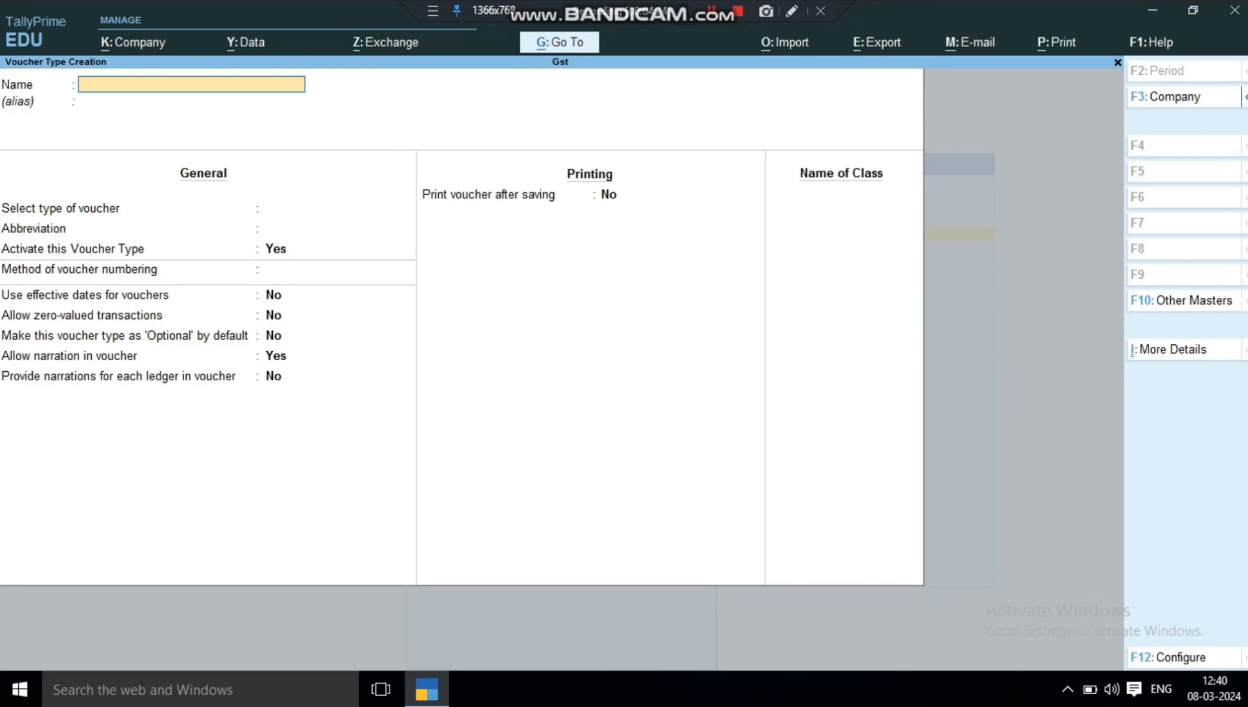
{"action": "type", "text": "Purchase Invoice"}
{"action": "key", "text": "Return"}
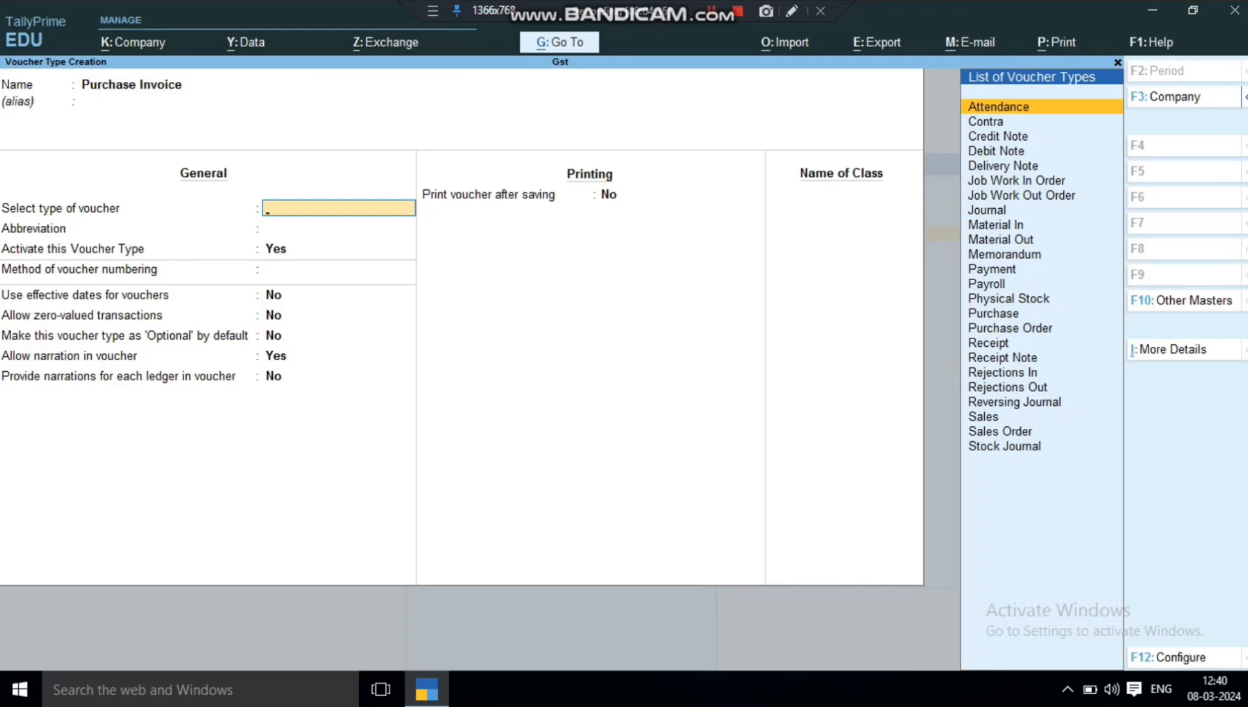
- Set the new voucher type's base type of voucher to Purchase
{"action": "type", "text": "P"}
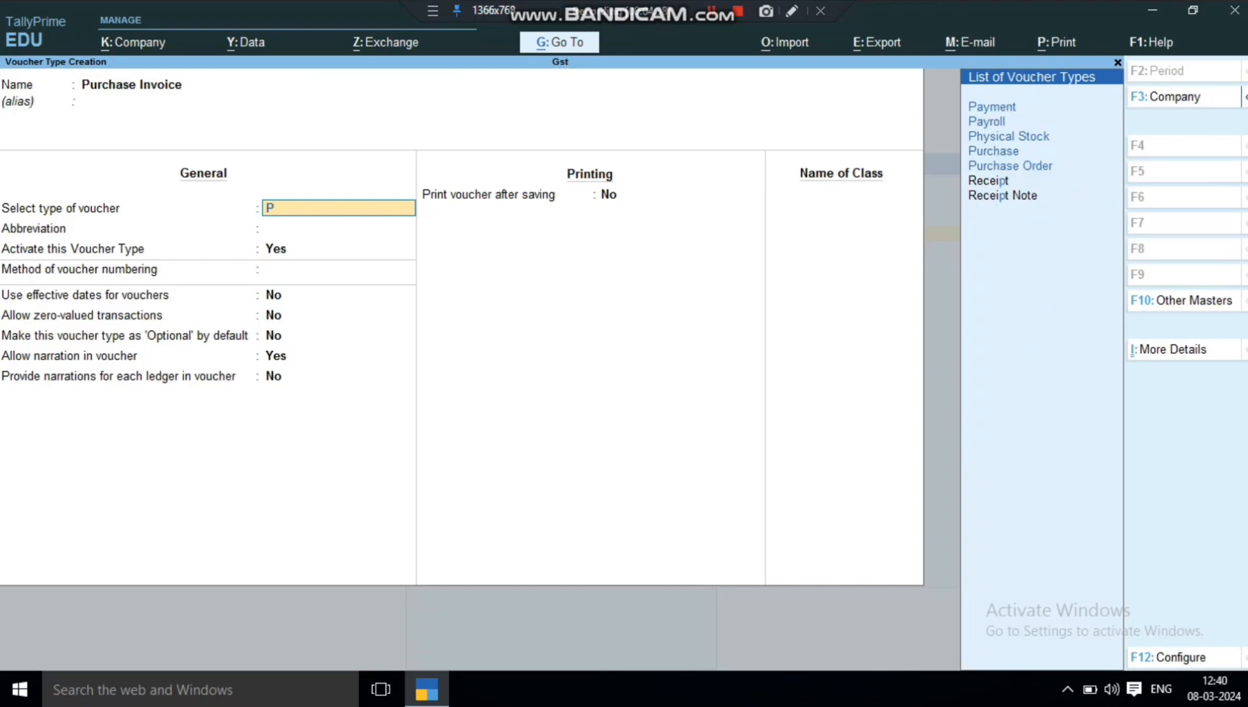
{"action": "key", "text": "Down"}
{"action": "key", "text": "Down"}
{"action": "key", "text": "Down"}
{"action": "key", "text": "Down"}
{"action": "key", "text": "Return"}
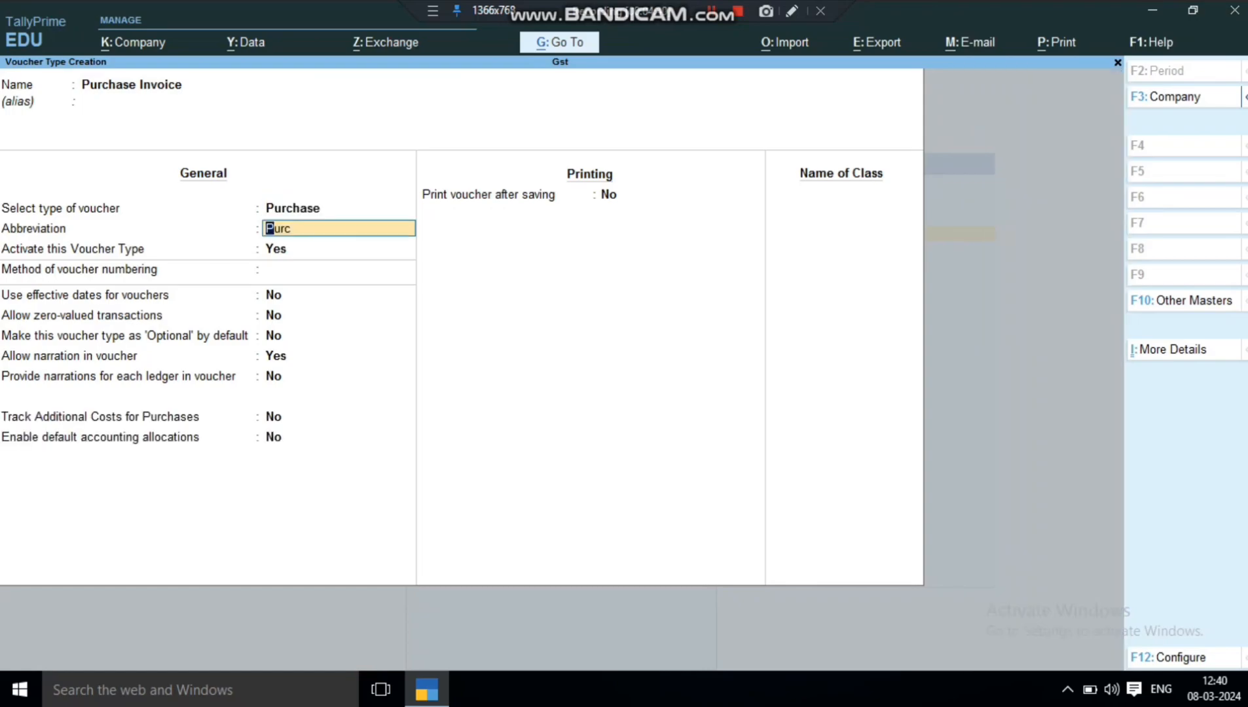
- Accept the abbreviation Purc, Automatic voucher numbering and the remaining default general and printing options for the voucher type
{"action": "key", "text": "Return"}
{"action": "key", "text": "Return"}
{"action": "key", "text": "Return"}
{"action": "key", "text": "Return"}
{"action": "key", "text": "Return"}
{"action": "key", "text": "Return"}
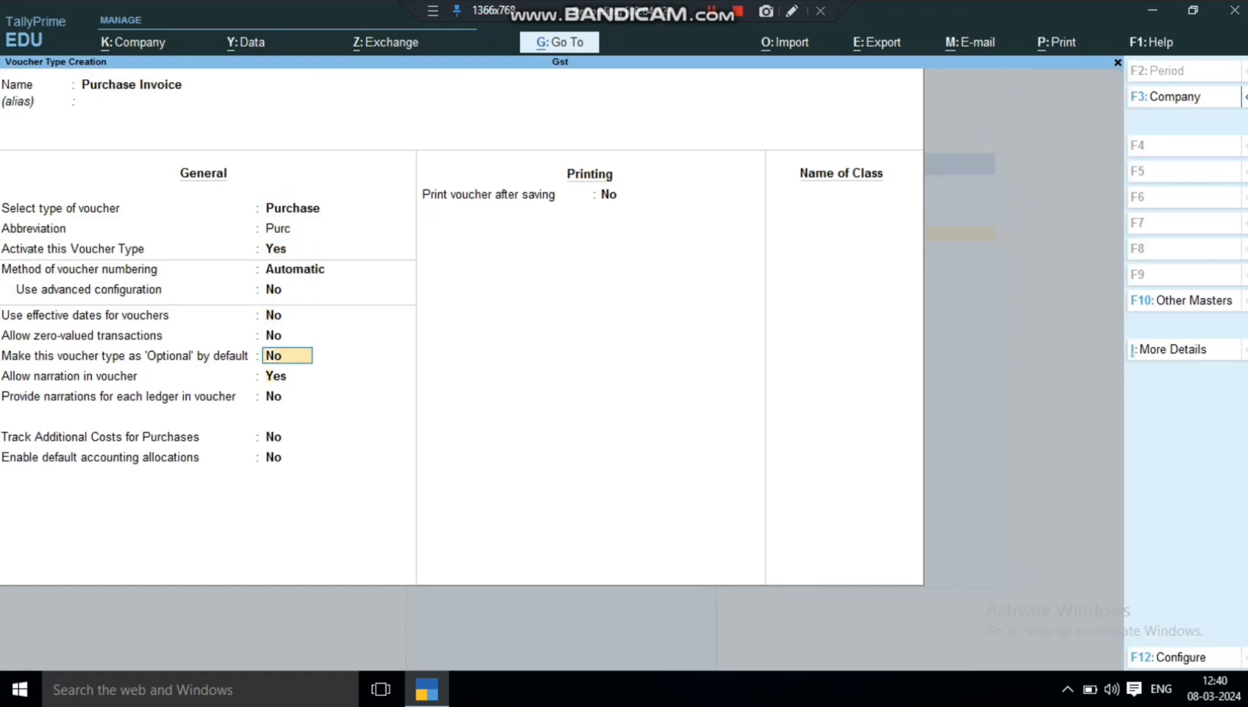
{"action": "key", "text": "Return"}
{"action": "key", "text": "Return"}
{"action": "key", "text": "Return"}
{"action": "key", "text": "Return"}
{"action": "key", "text": "Return"}
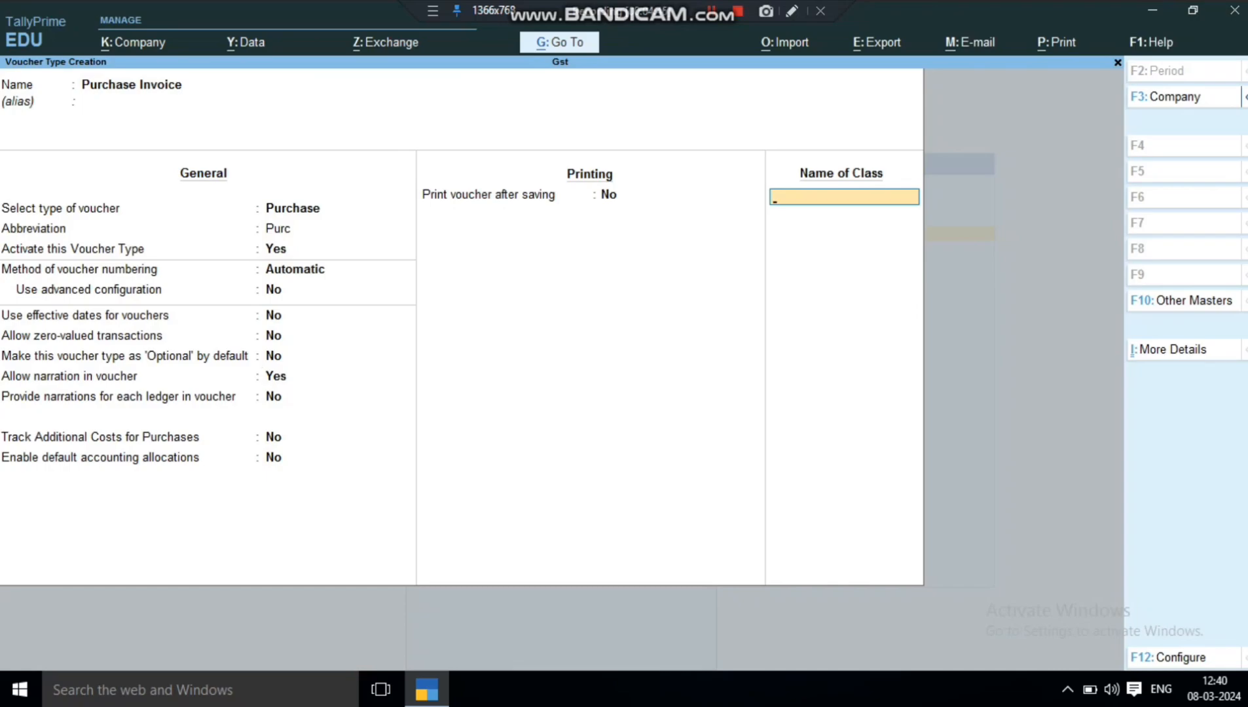
- Create a voucher class named Gst Purchase without excluding or including any groups
{"action": "type", "text": "Gst Purchase"}
{"action": "key", "text": "Return"}
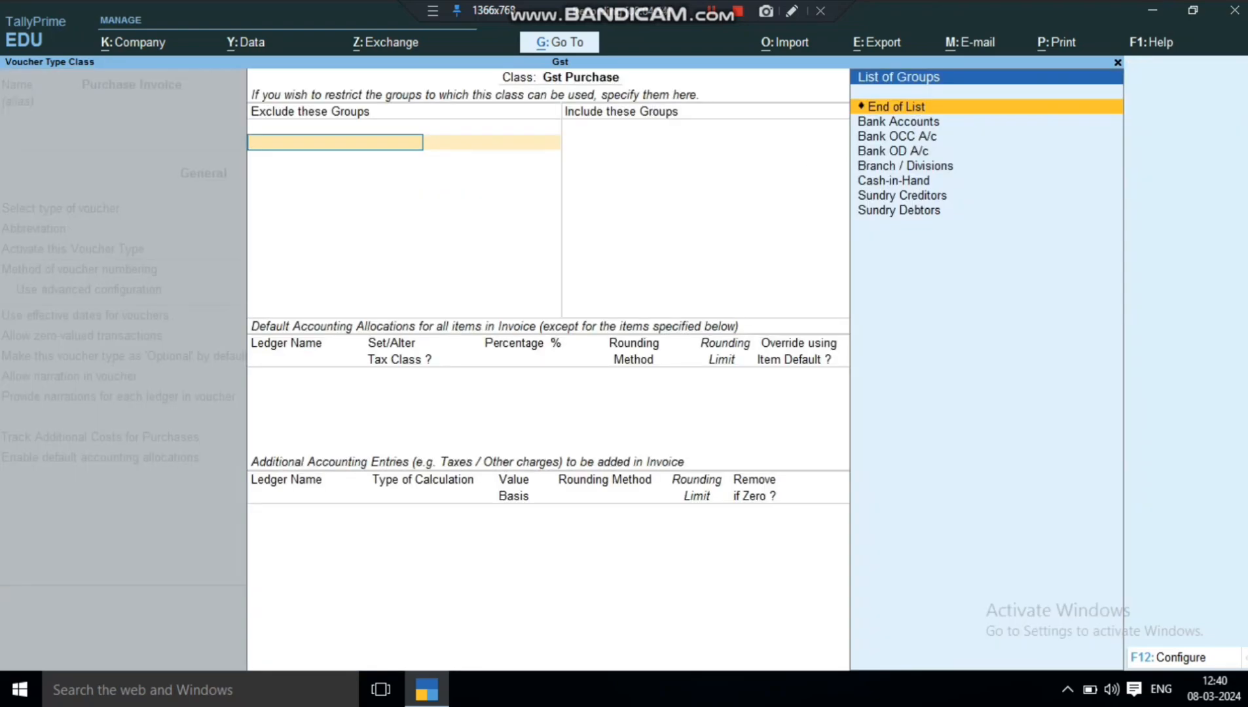
{"action": "key", "text": "Return"}
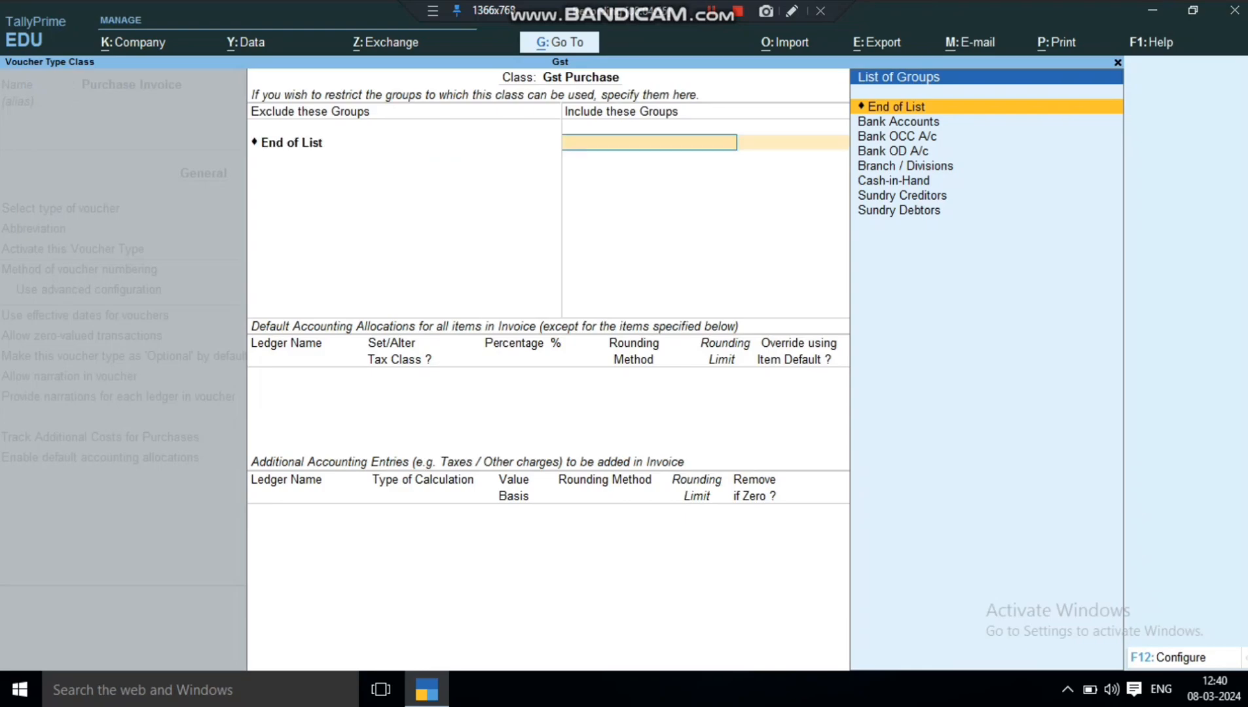
{"action": "key", "text": "Return"}
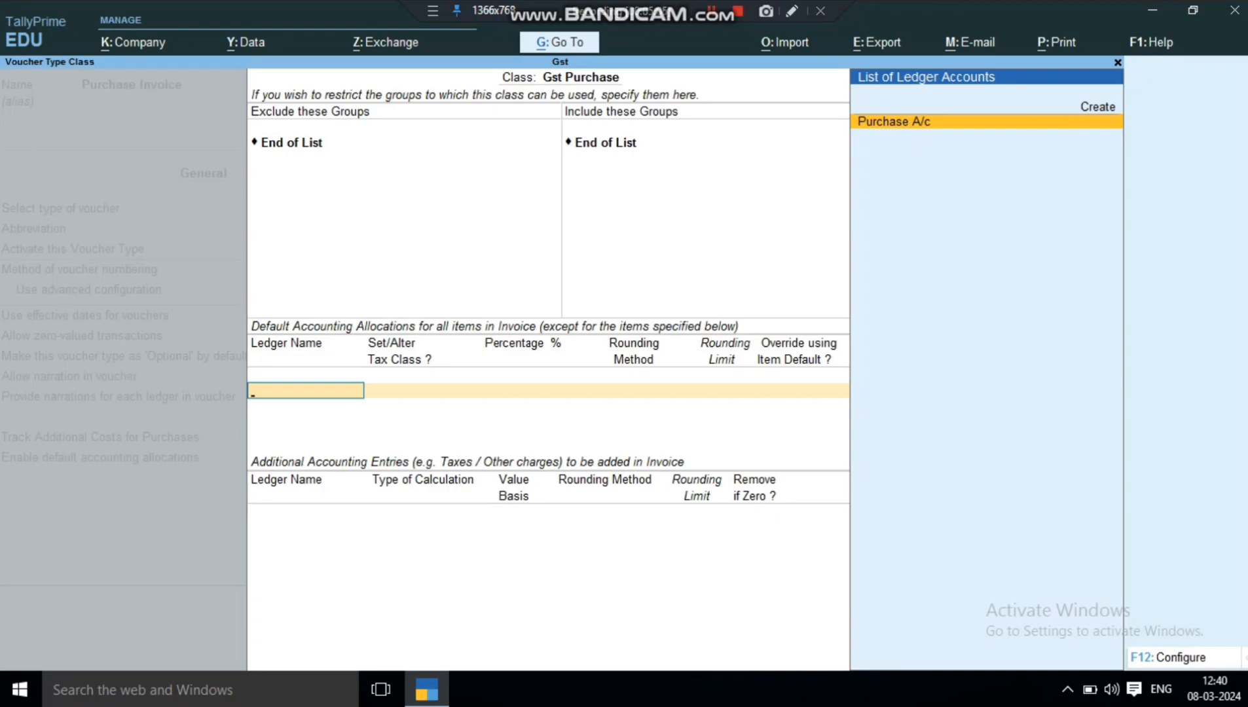
- Allocate all invoice items to Purchase A/c at 100% by default, leaving the tax class setting at No
{"action": "key", "text": "Return"}
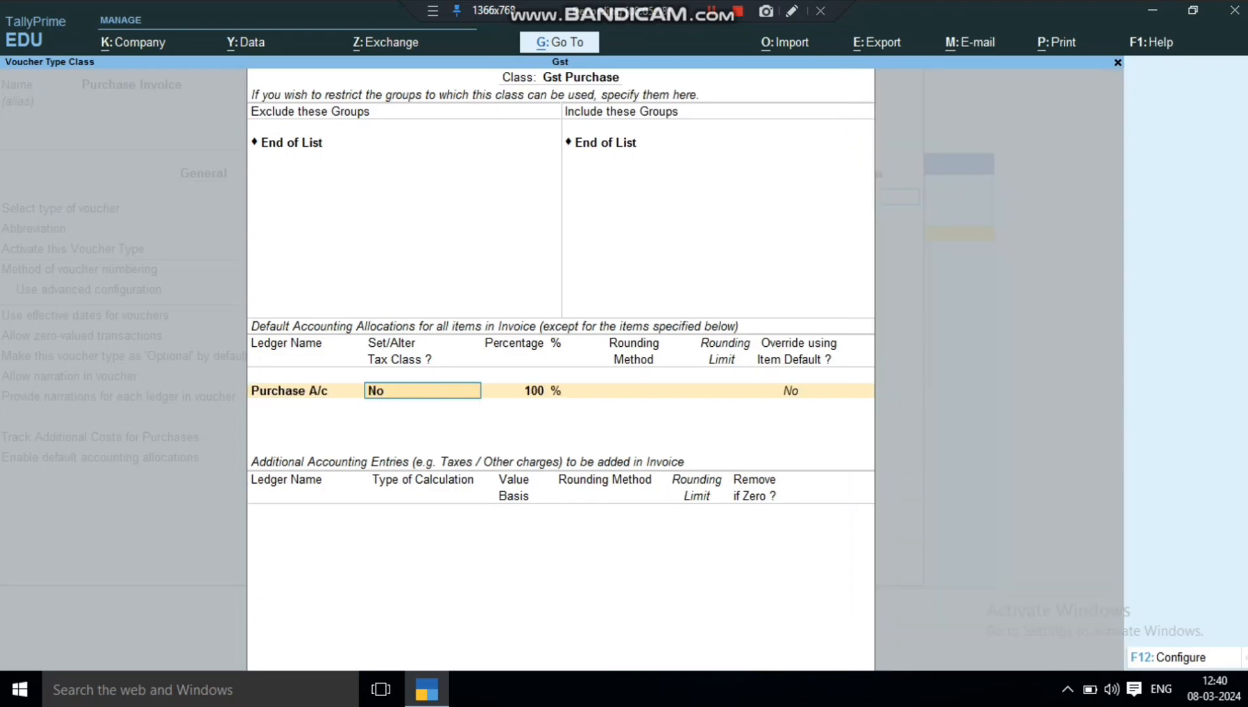
{"action": "key", "text": "Return"}
{"action": "key", "text": "Return"}
{"action": "key", "text": "Return"}
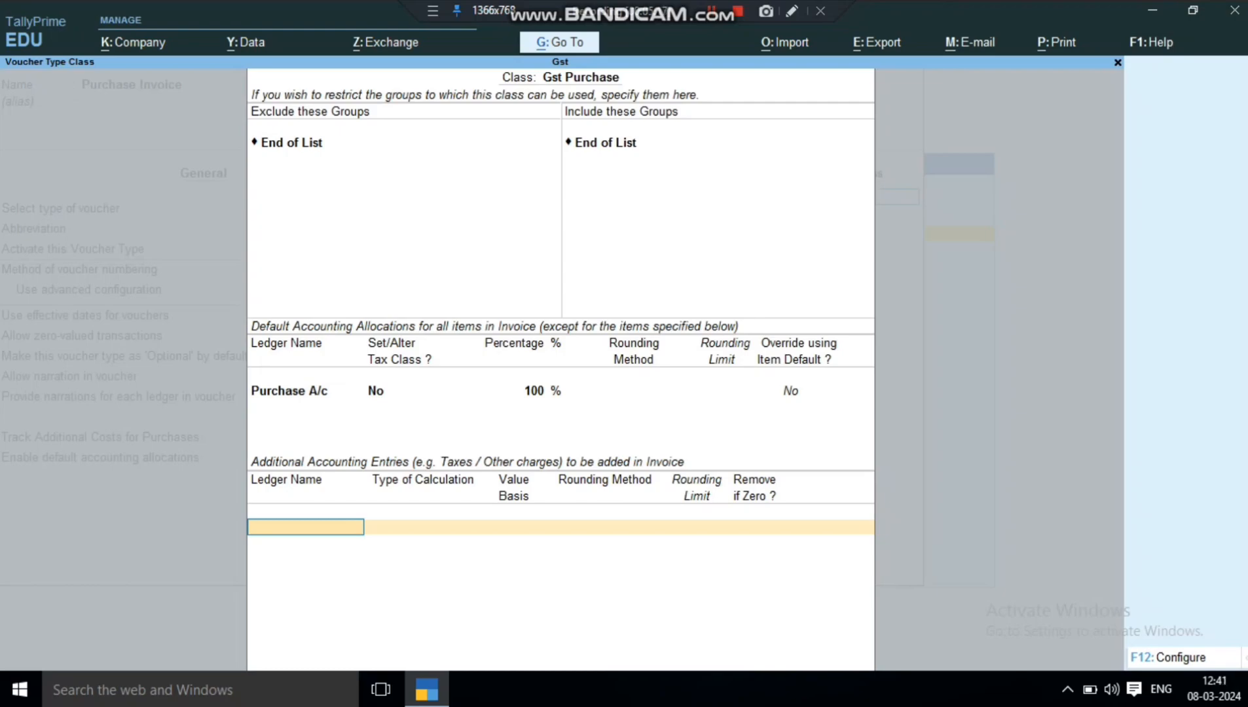
- Add the Discount Receive on Purchase ledger as the first additional accounting entry of the class
{"action": "key", "text": "Down"}
{"action": "key", "text": "Down"}
{"action": "key", "text": "Down"}
{"action": "key", "text": "Down"}
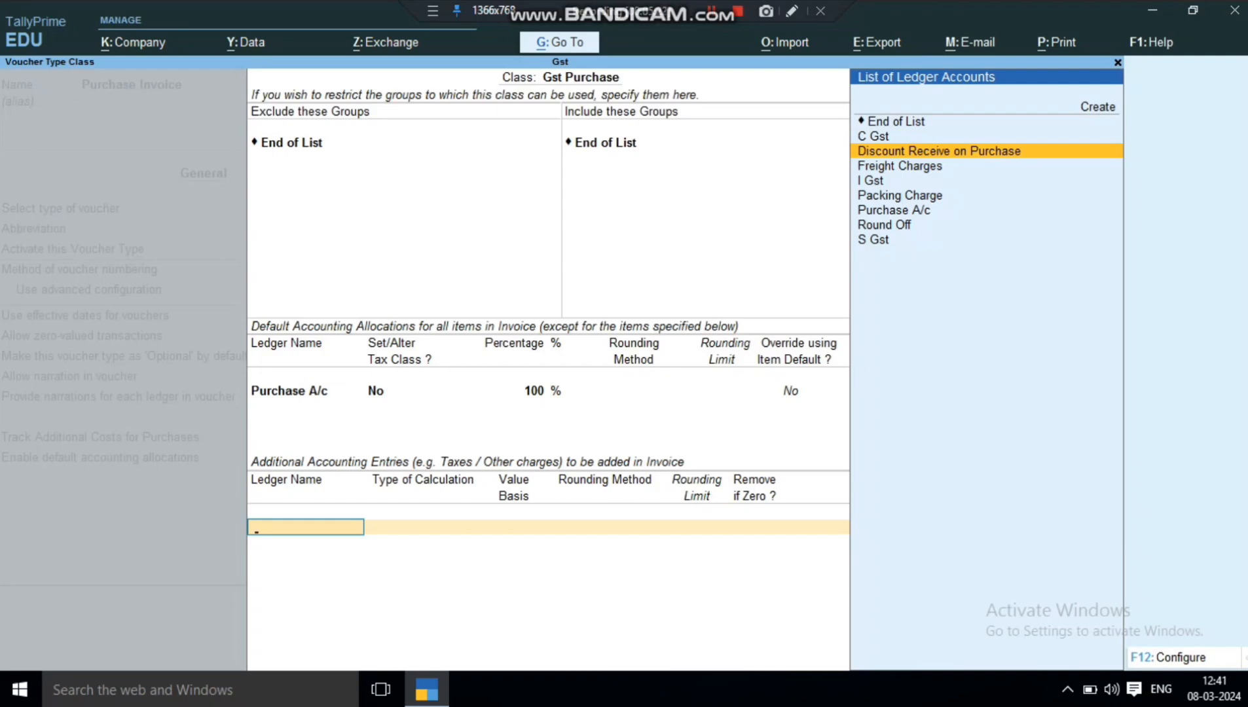
{"action": "key", "text": "Return"}
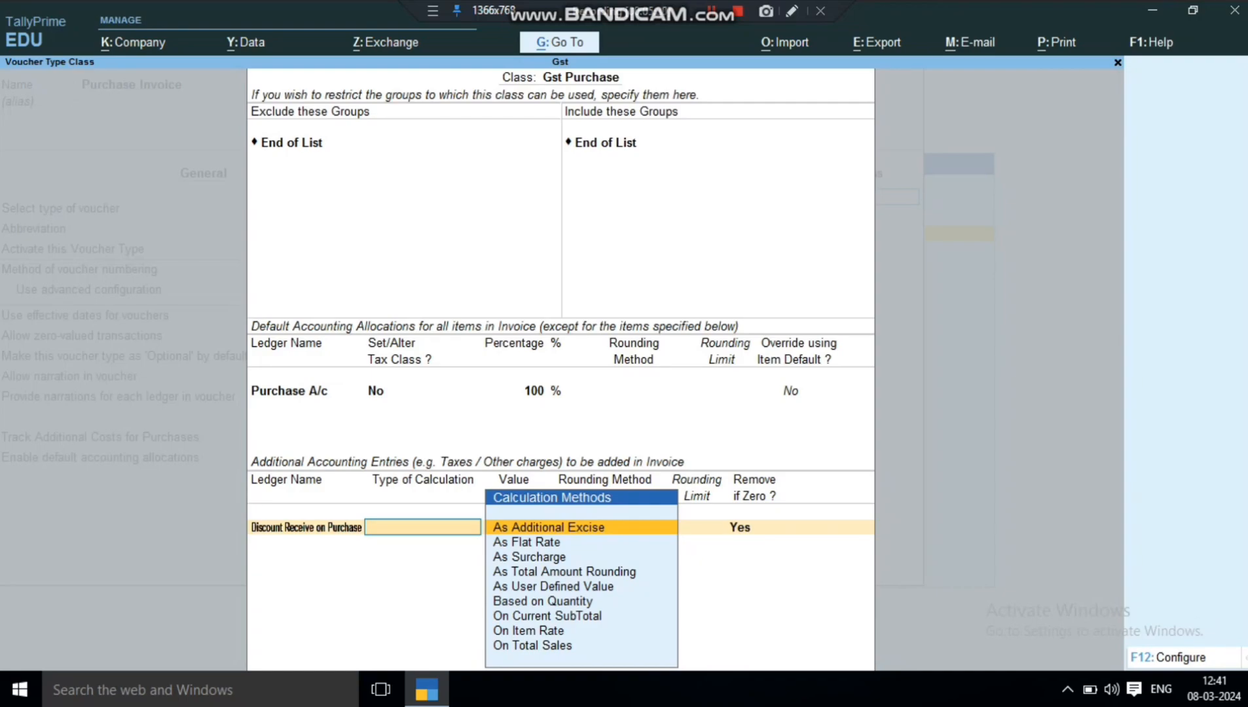
- Set the discount entry's type of calculation to On Total Sales
{"action": "key", "text": "Down"}
{"action": "key", "text": "Down"}
{"action": "key", "text": "Down"}
{"action": "key", "text": "Down"}
{"action": "key", "text": "Down"}
{"action": "key", "text": "Down"}
{"action": "key", "text": "Down"}
{"action": "key", "text": "Down"}
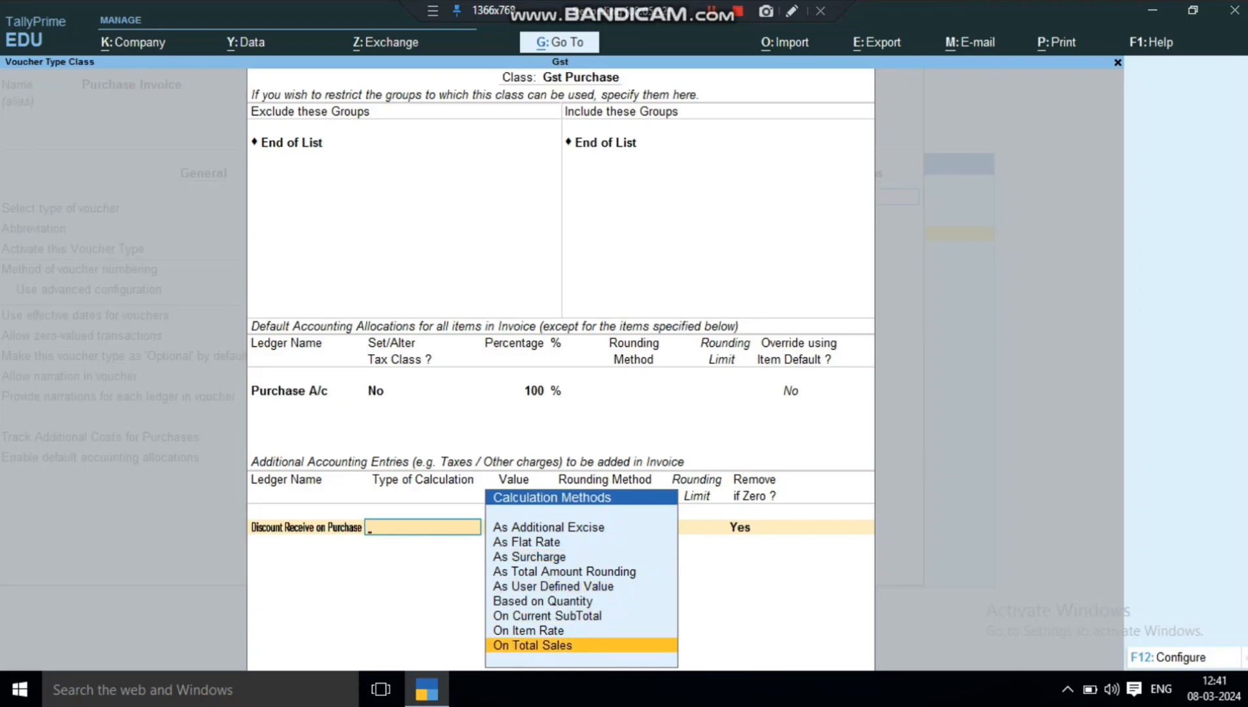
{"action": "key", "text": "Return"}
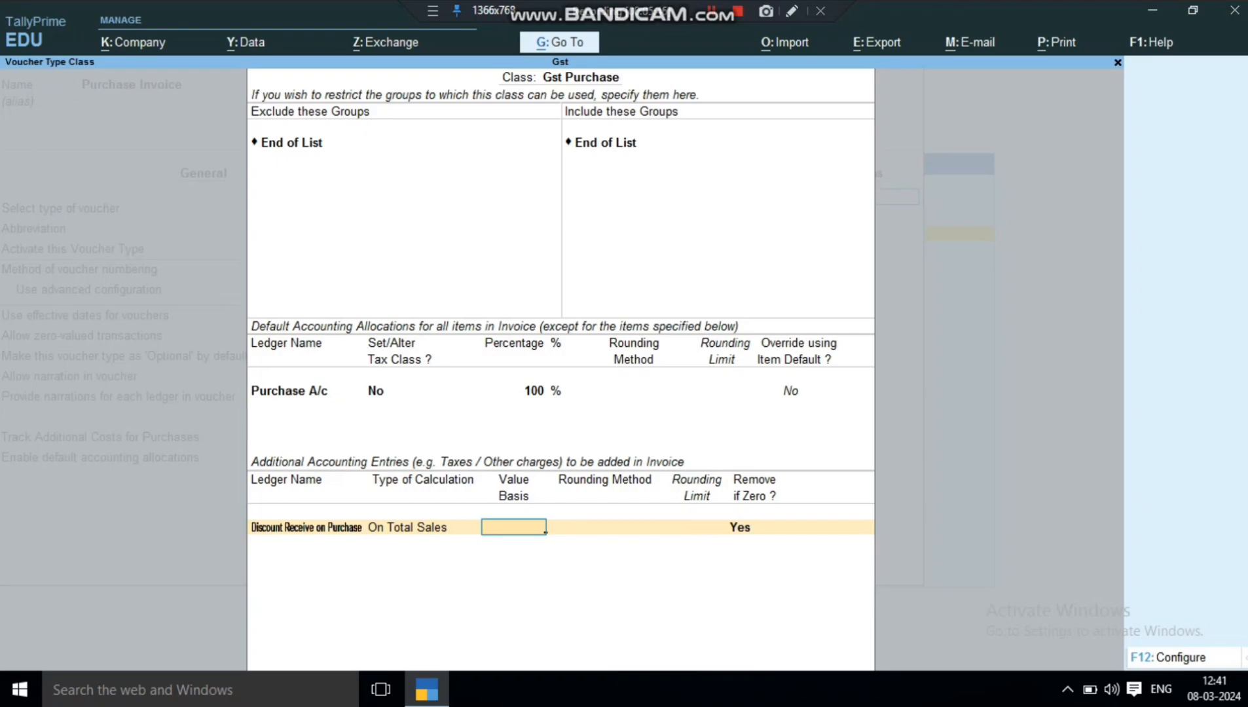
- Set the discount entry's value basis to -12% with the rounding method Not Applicable
{"action": "type", "text": "-12"}
{"action": "key", "text": "Return"}
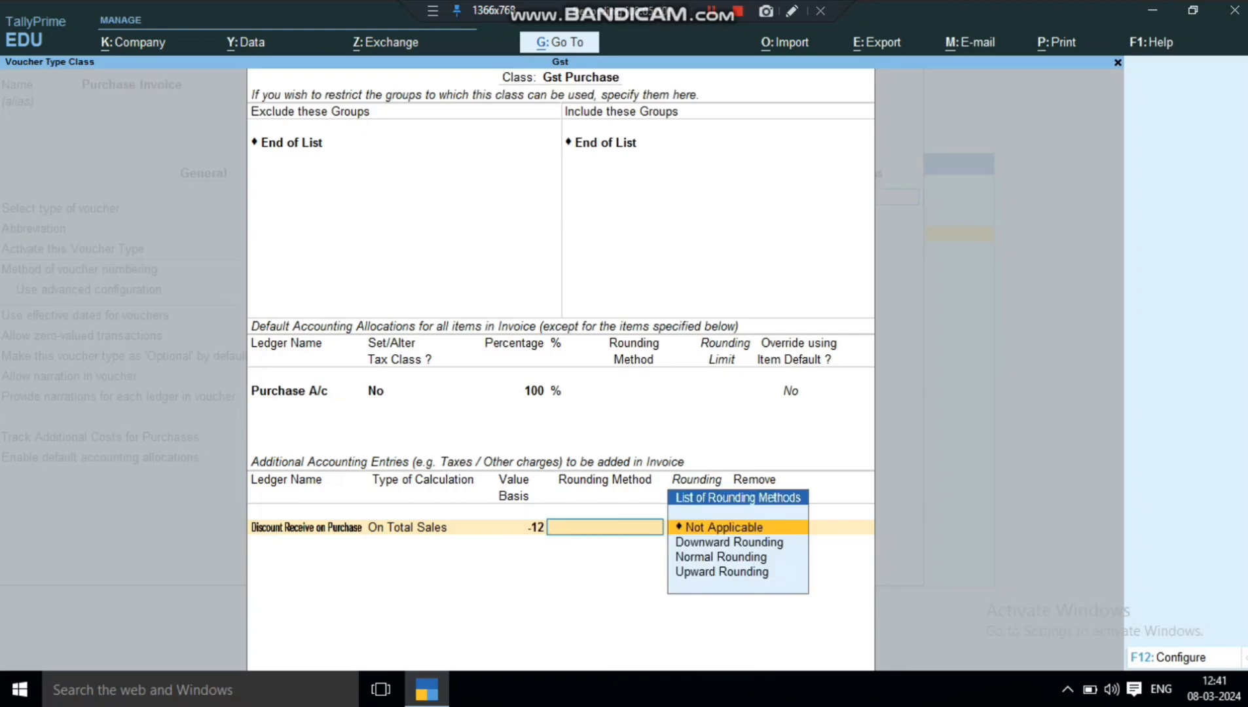
{"action": "key", "text": "BackSpace"}
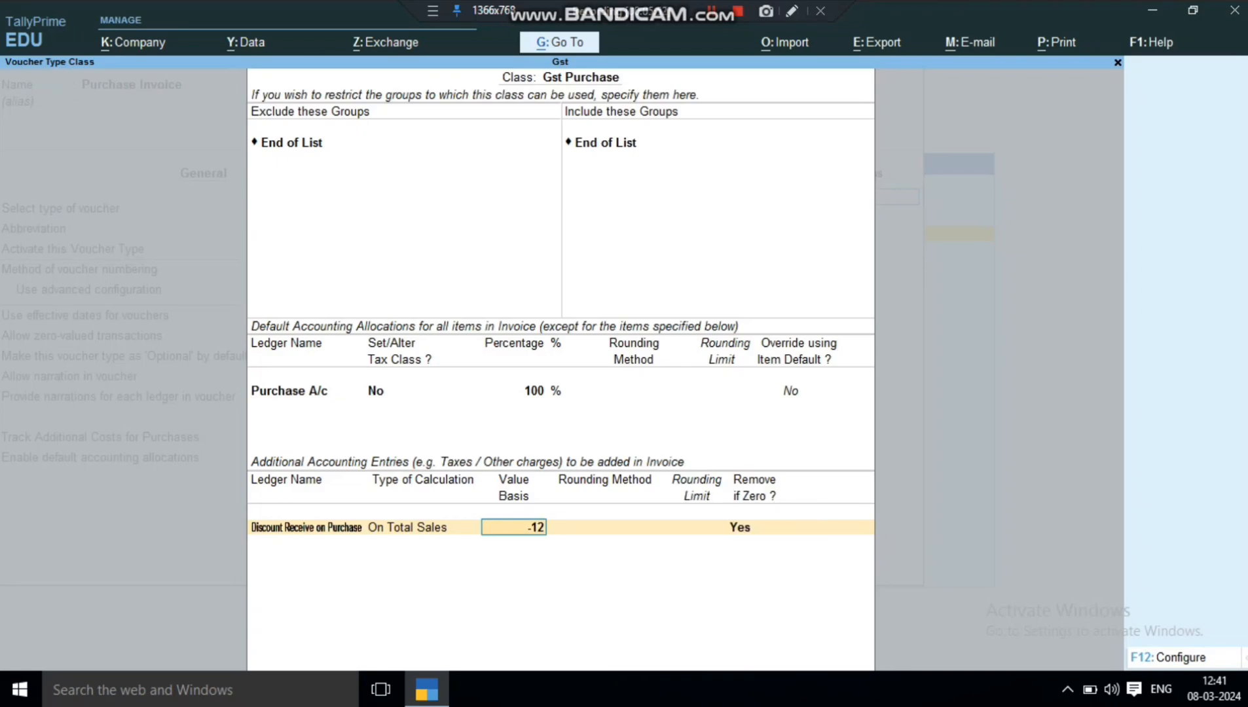
{"action": "type", "text": "-112"}
{"action": "key", "text": "BackSpace"}
{"action": "key", "text": "BackSpace"}
{"action": "key", "text": "BackSpace"}
{"action": "key", "text": "BackSpace"}
{"action": "type", "text": "-12%"}
{"action": "key", "text": "Return"}
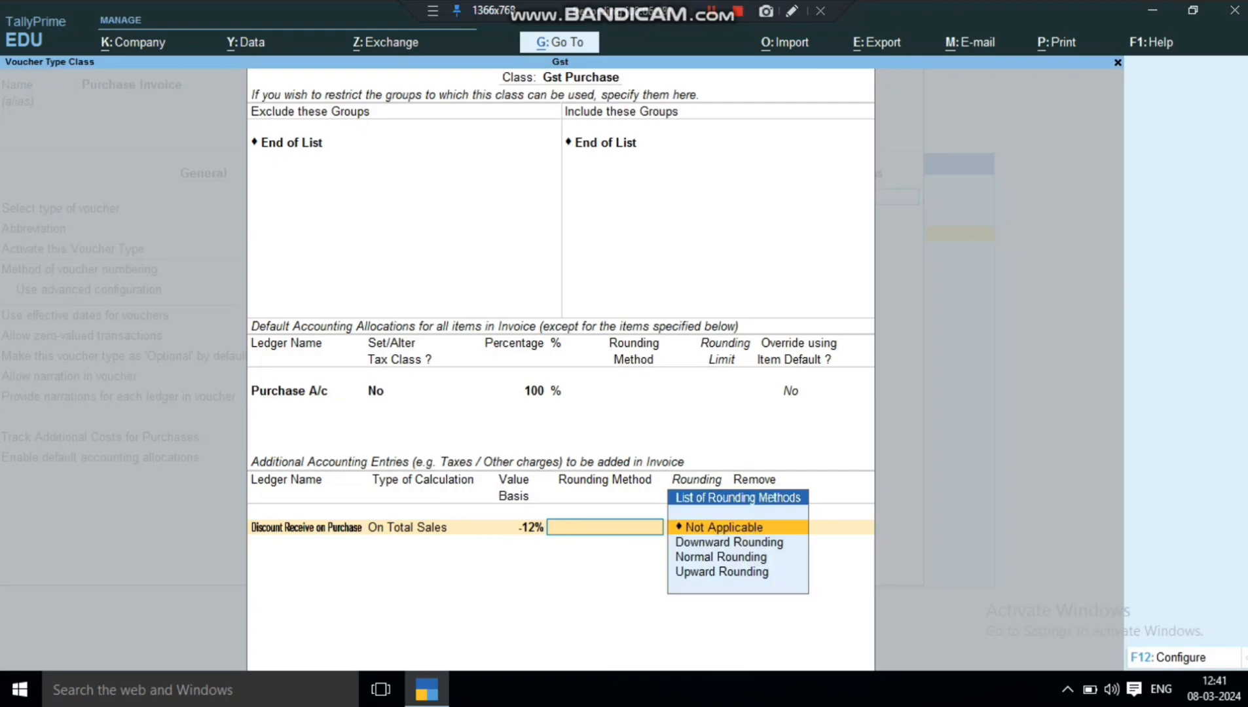
{"action": "key", "text": "Return"}
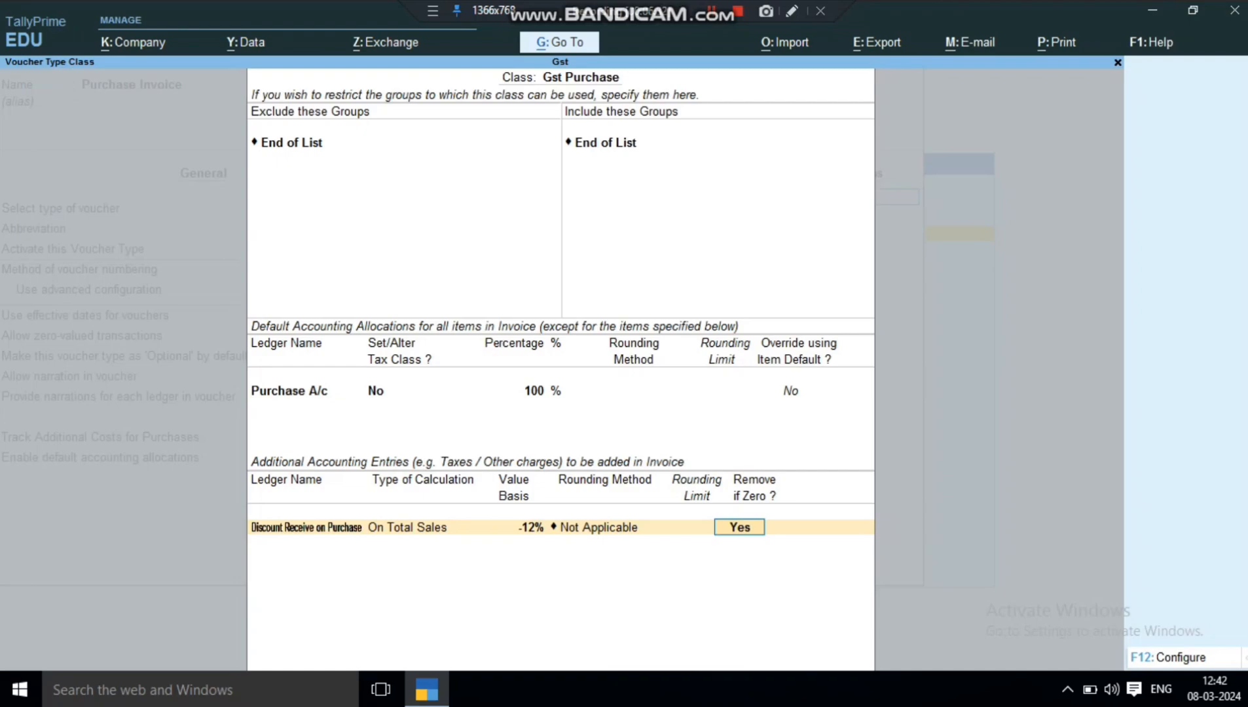
- Change the discount entry's type of calculation to As User Defined Value and keep its removal if zero at Yes
{"action": "key", "text": "BackSpace"}
{"action": "key", "text": "BackSpace"}
{"action": "key", "text": "BackSpace"}
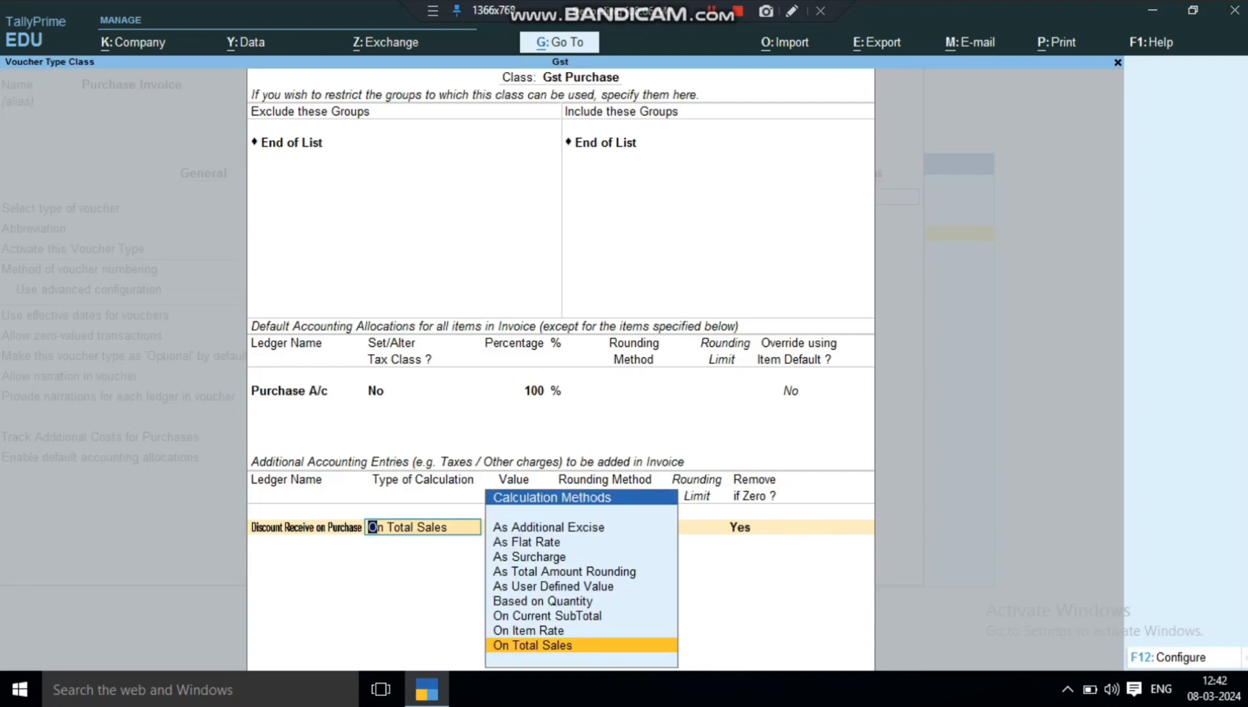
{"action": "key", "text": "Up"}
{"action": "key", "text": "Up"}
{"action": "key", "text": "Up"}
{"action": "key", "text": "Up"}
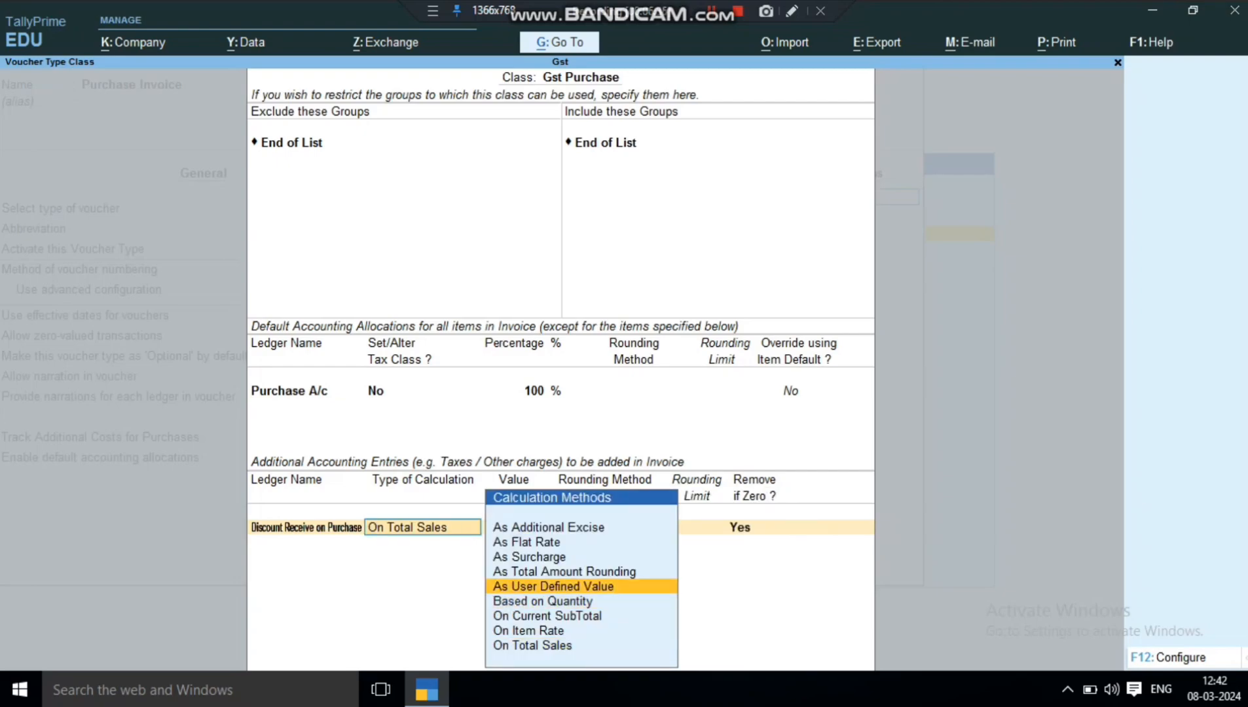
{"action": "key", "text": "Return"}
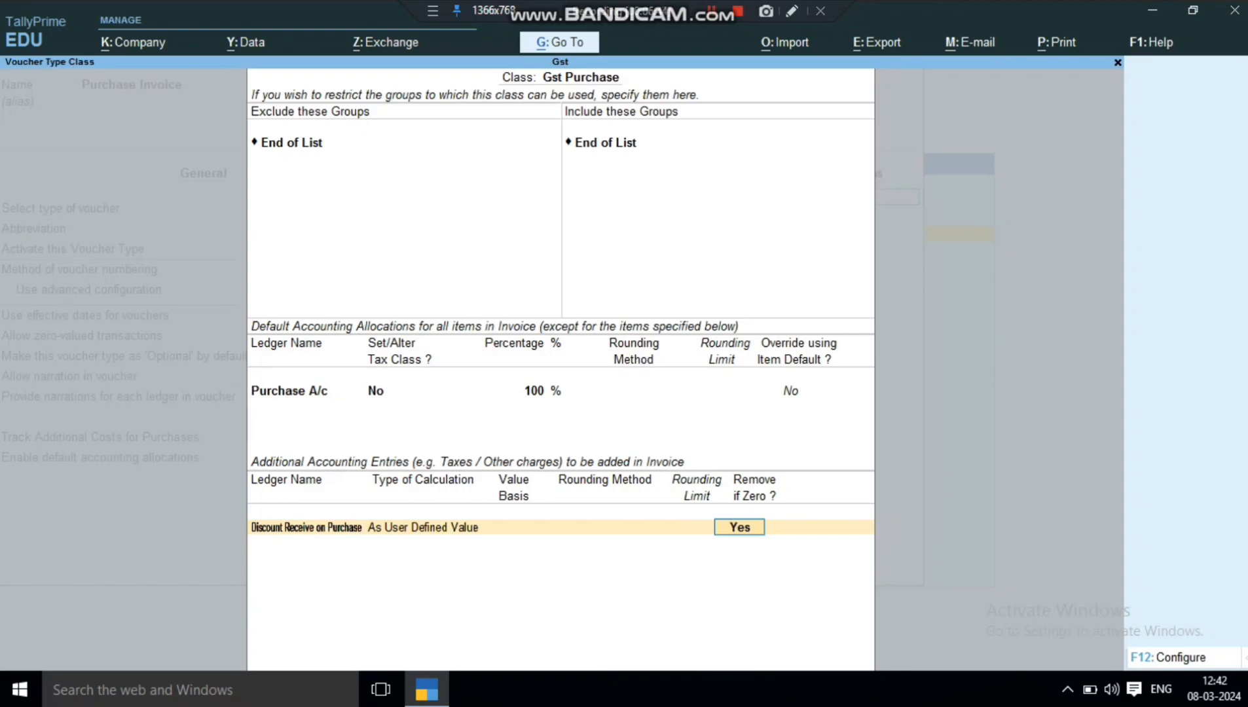
{"action": "key", "text": "Return"}
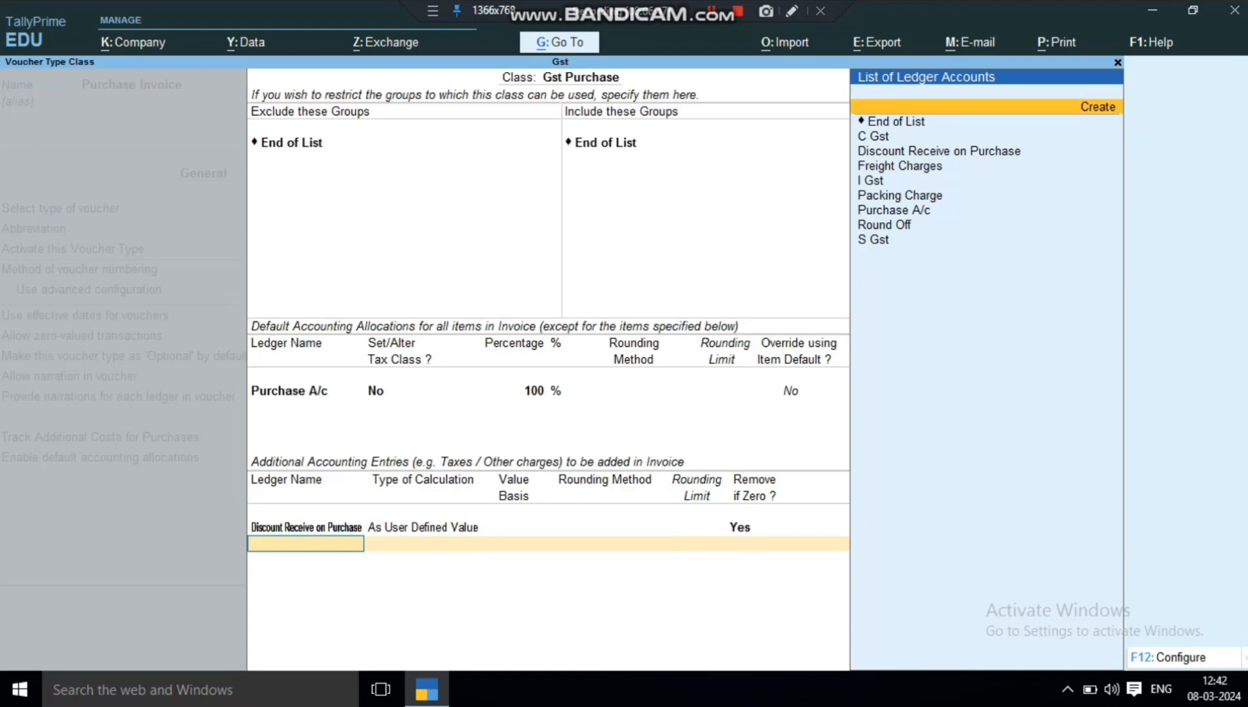
- Add a Freight Charges entry calculated As User Defined Value and removed if zero
{"action": "key", "text": "Down"}
{"action": "key", "text": "Down"}
{"action": "key", "text": "Down"}
{"action": "key", "text": "Down"}
{"action": "key", "text": "Return"}
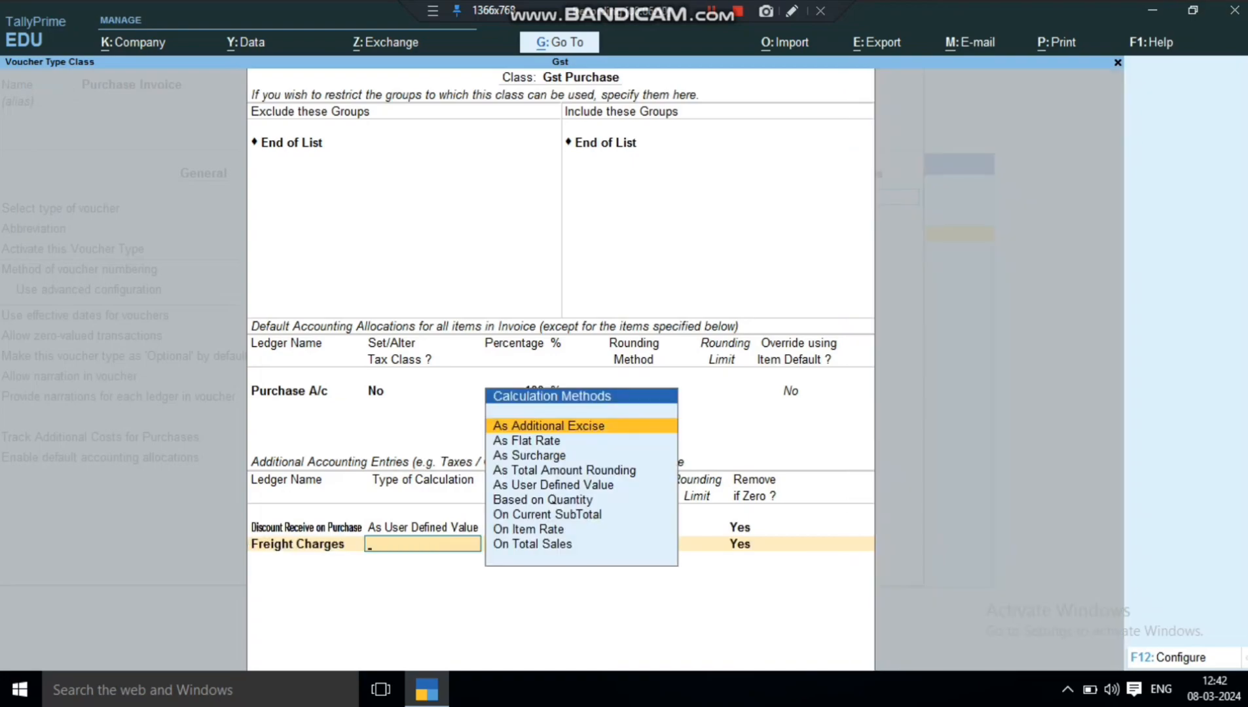
{"action": "key", "text": "Down"}
{"action": "key", "text": "Down"}
{"action": "key", "text": "Down"}
{"action": "key", "text": "Down"}
{"action": "key", "text": "Return"}
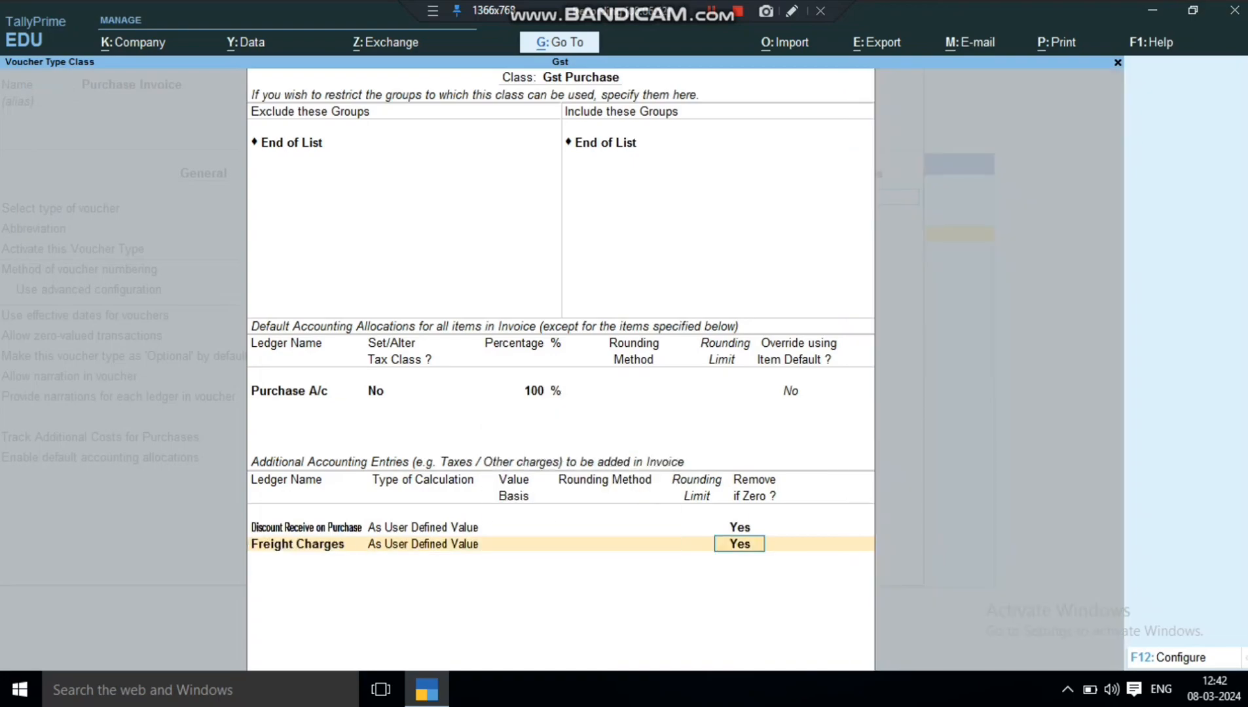
{"action": "key", "text": "Return"}
- Add a Packing Charge entry calculated As User Defined Value and removed if zero
{"action": "key", "text": "Down"}
{"action": "key", "text": "Down"}
{"action": "key", "text": "Down"}
{"action": "key", "text": "Down"}
{"action": "key", "text": "Down"}
{"action": "key", "text": "Down"}
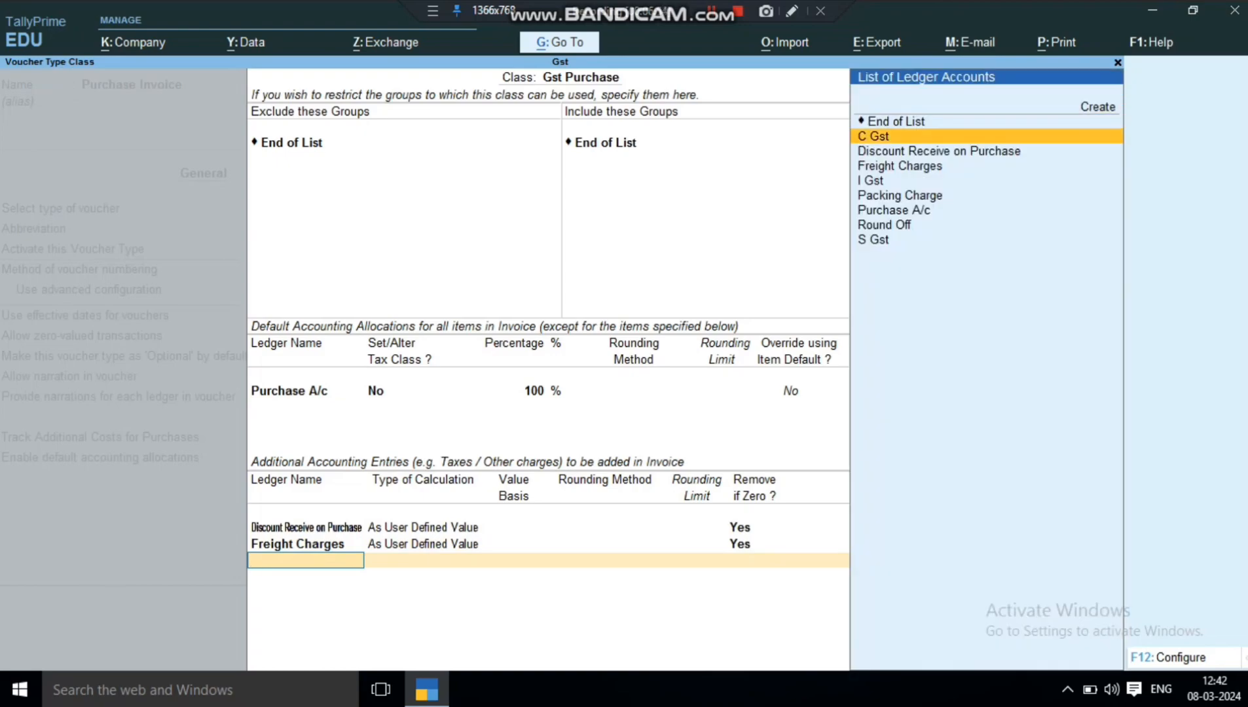
{"action": "key", "text": "Return"}
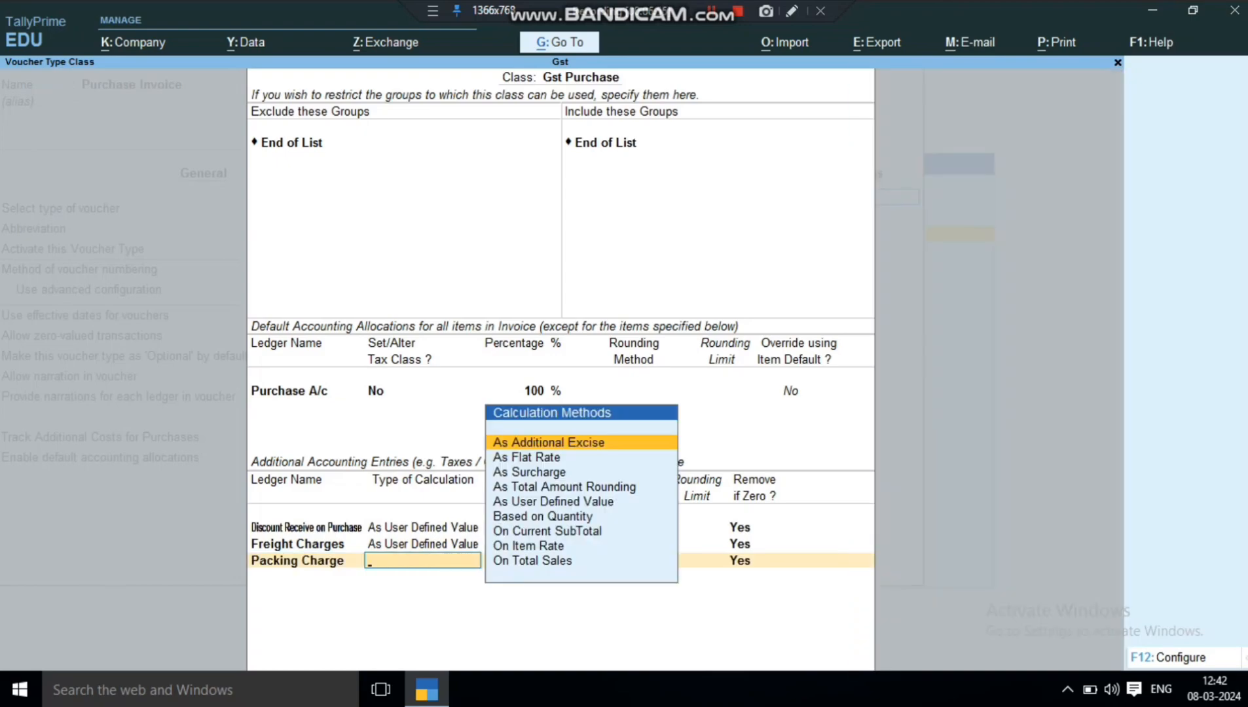
{"action": "key", "text": "Down"}
{"action": "key", "text": "Down"}
{"action": "key", "text": "Down"}
{"action": "key", "text": "Down"}
{"action": "key", "text": "Return"}
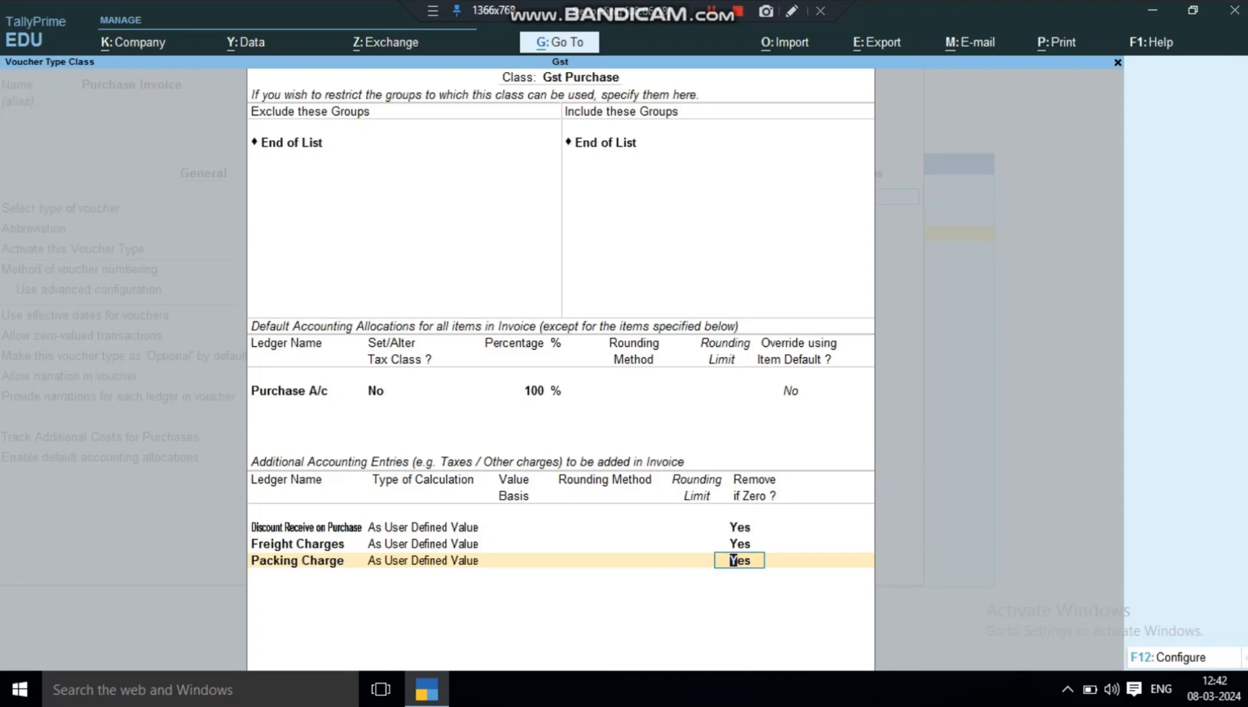
{"action": "key", "text": "Return"}
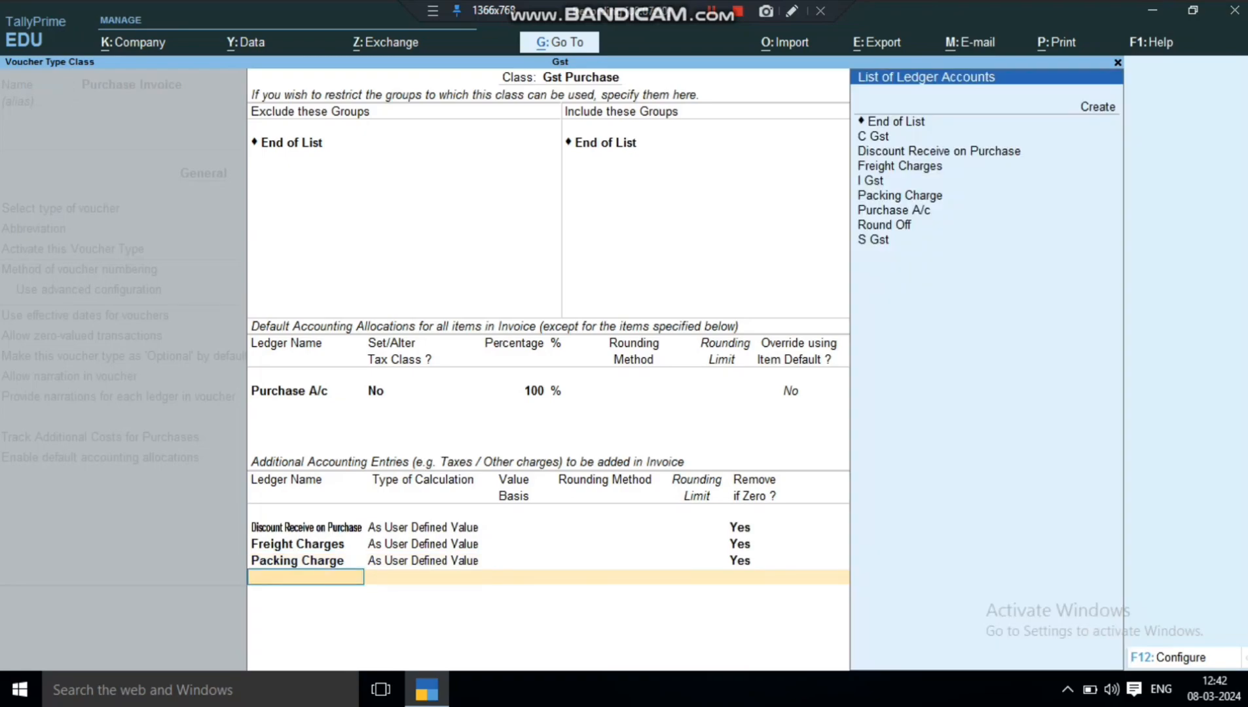
- Add the C Gst ledger as an additional entry below Packing Charge, removed if zero
{"action": "key", "text": "Down"}
{"action": "key", "text": "Down"}
{"action": "key", "text": "Down"}
{"action": "key", "text": "Return"}
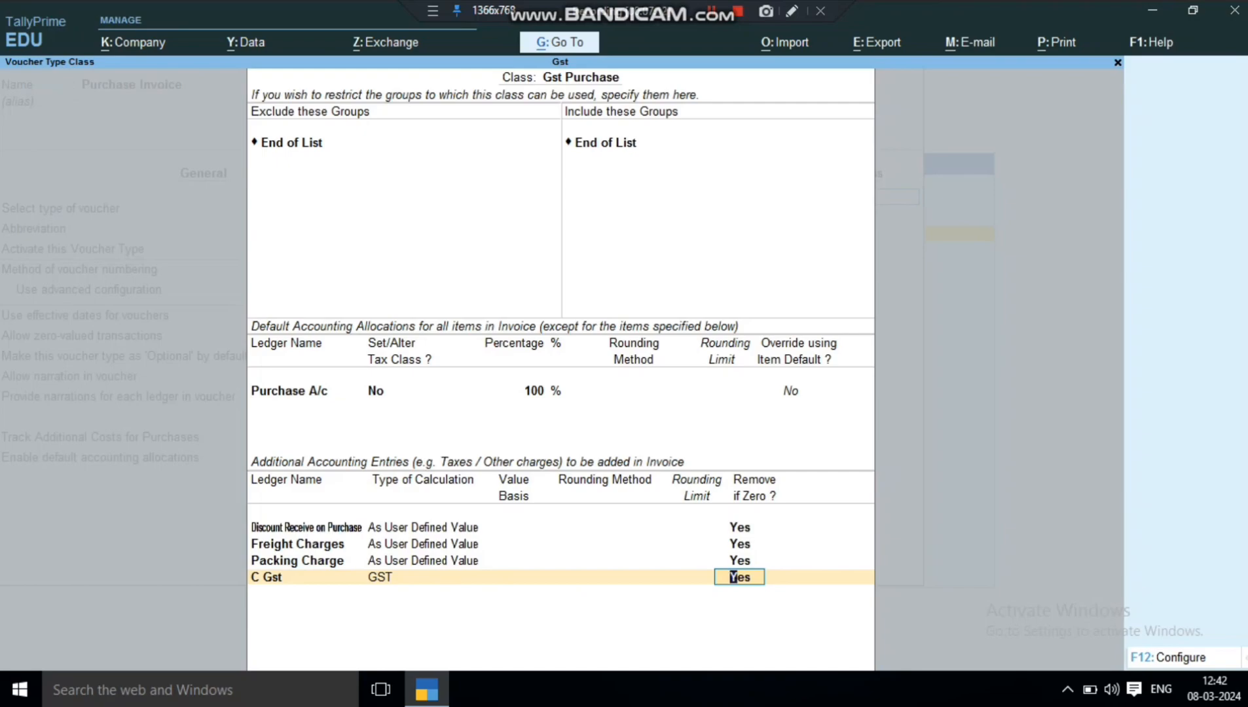
{"action": "key", "text": "Return"}
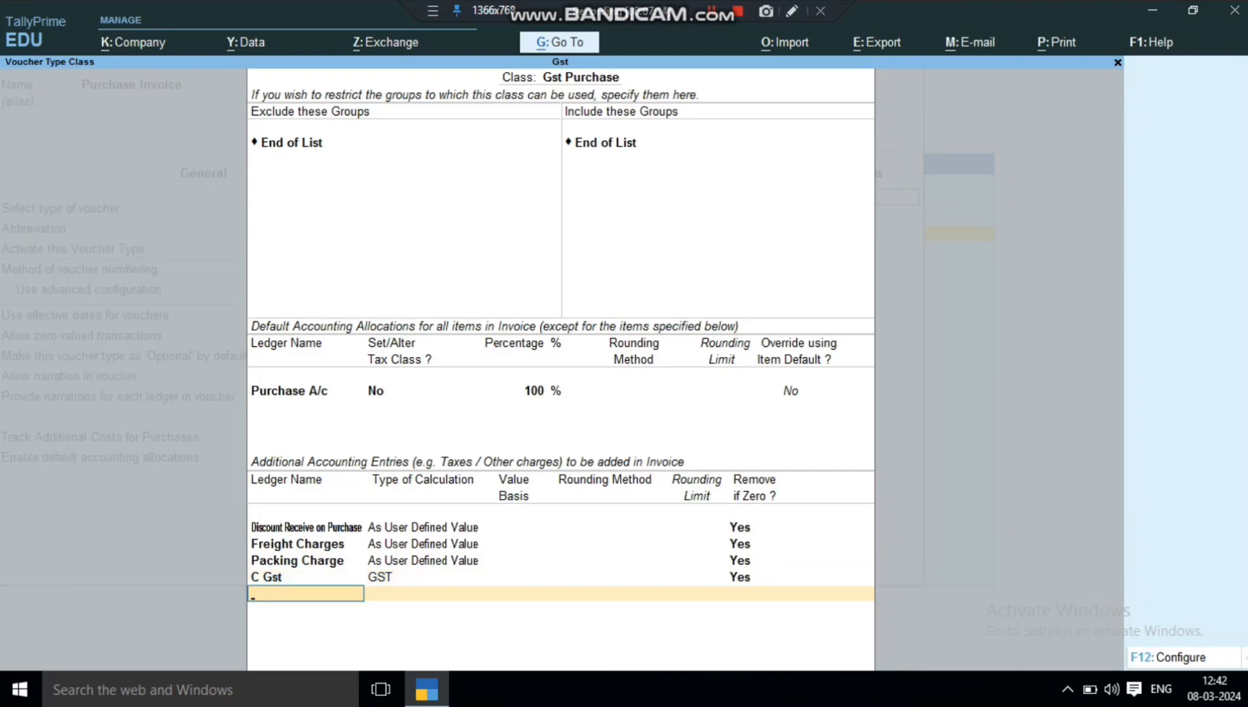
- Add the S Gst ledger as an additional entry below C Gst, removed if zero
{"action": "key", "text": "Down"}
{"action": "key", "text": "Down"}
{"action": "key", "text": "Down"}
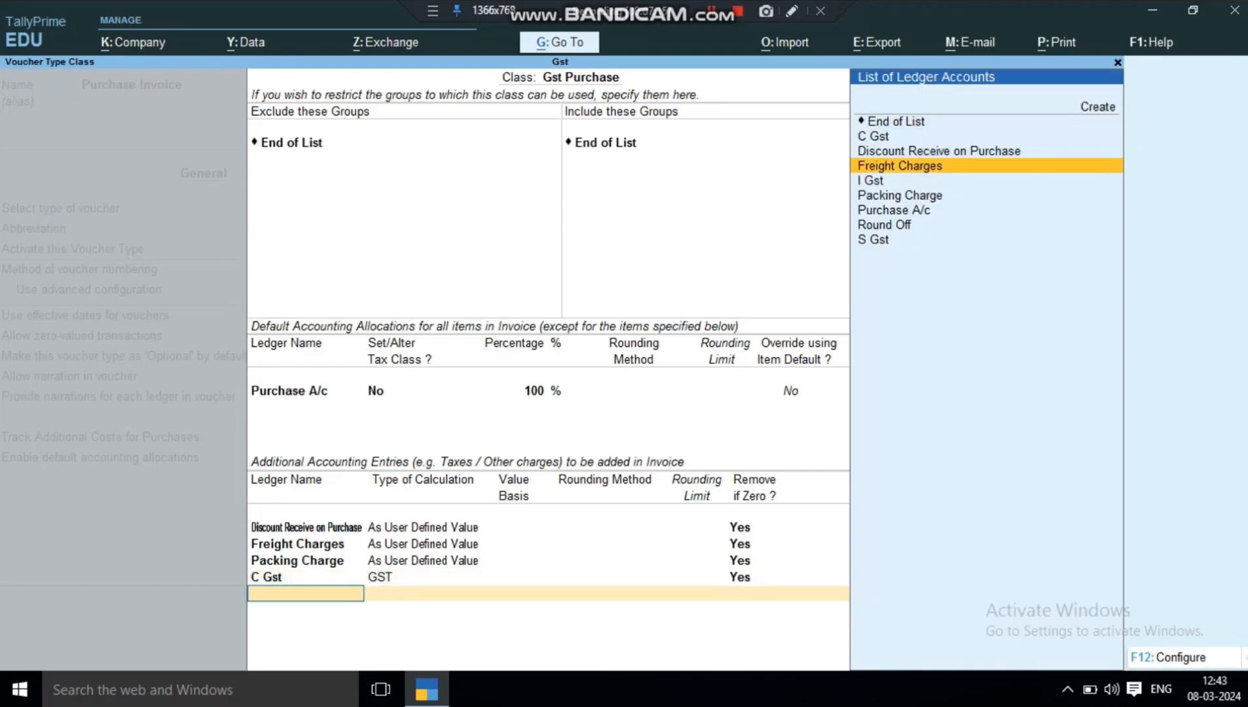
{"action": "key", "text": "Down"}
{"action": "key", "text": "Down"}
{"action": "key", "text": "Down"}
{"action": "key", "text": "Down"}
{"action": "key", "text": "Down"}
{"action": "key", "text": "Return"}
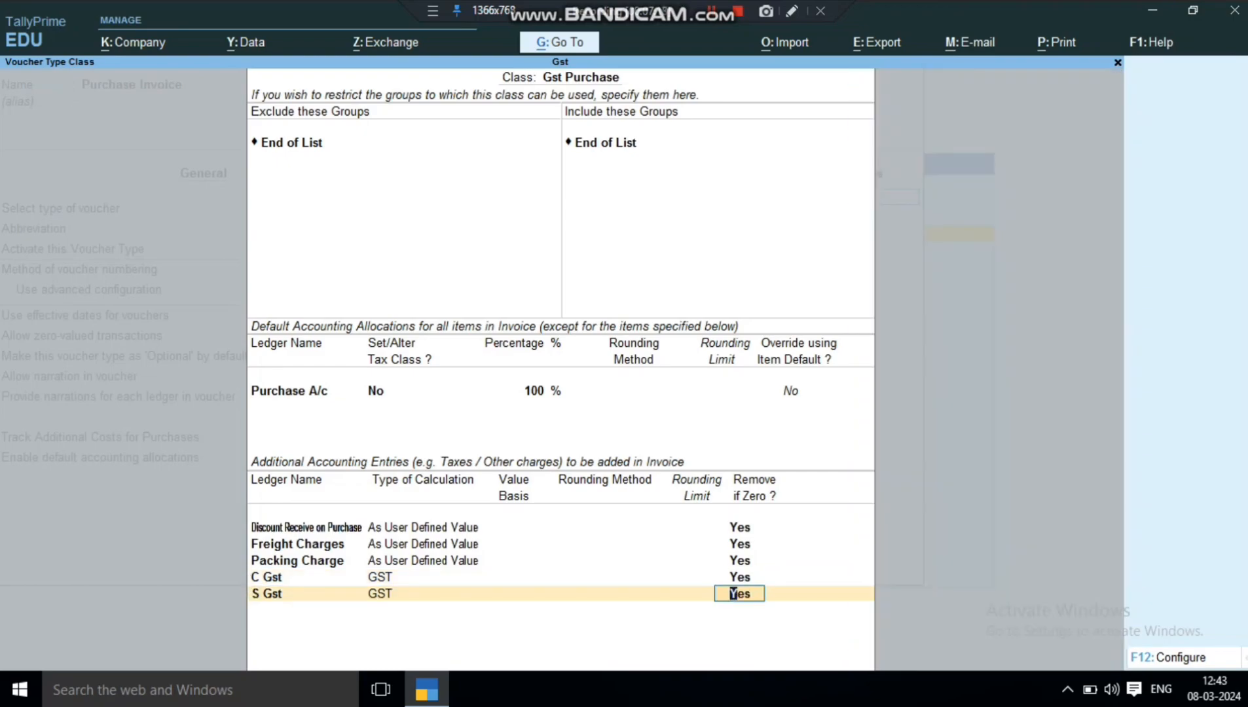
{"action": "key", "text": "Return"}
- Add the I Gst ledger as an additional entry below S Gst, removed if zero
{"action": "key", "text": "Down"}
{"action": "key", "text": "Down"}
{"action": "key", "text": "Down"}
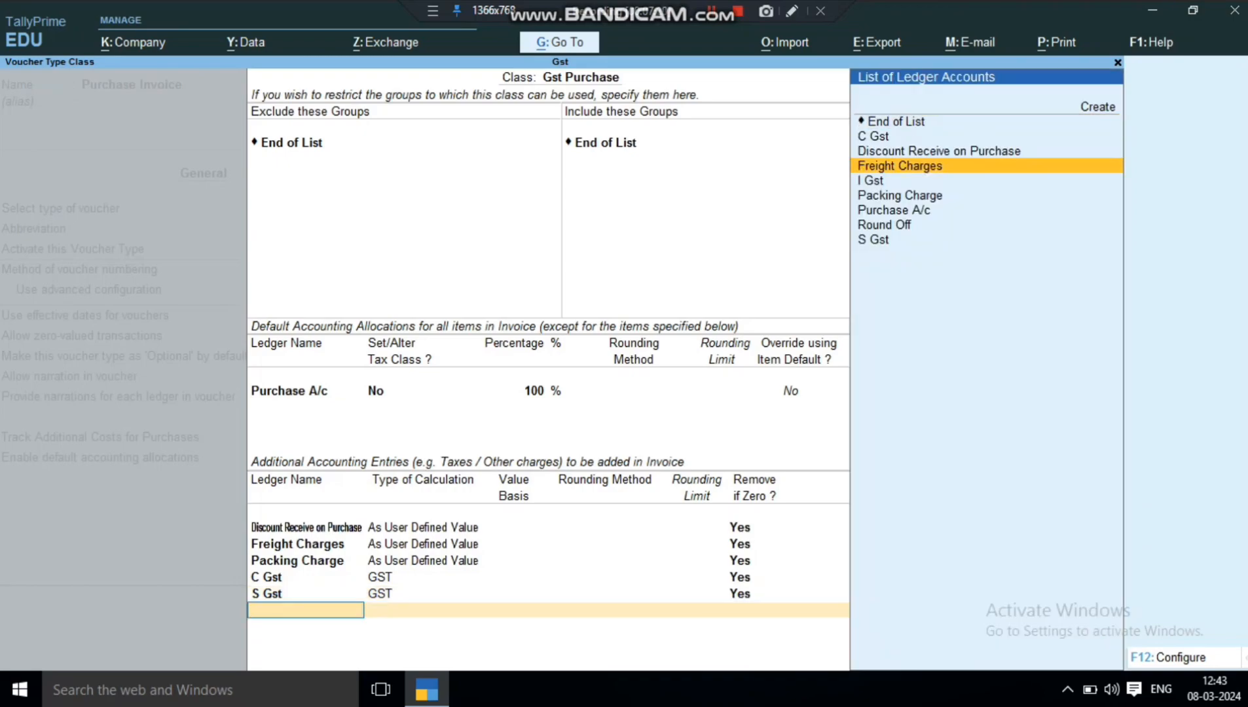
{"action": "key", "text": "Down"}
{"action": "key", "text": "Return"}
{"action": "key", "text": "Return"}
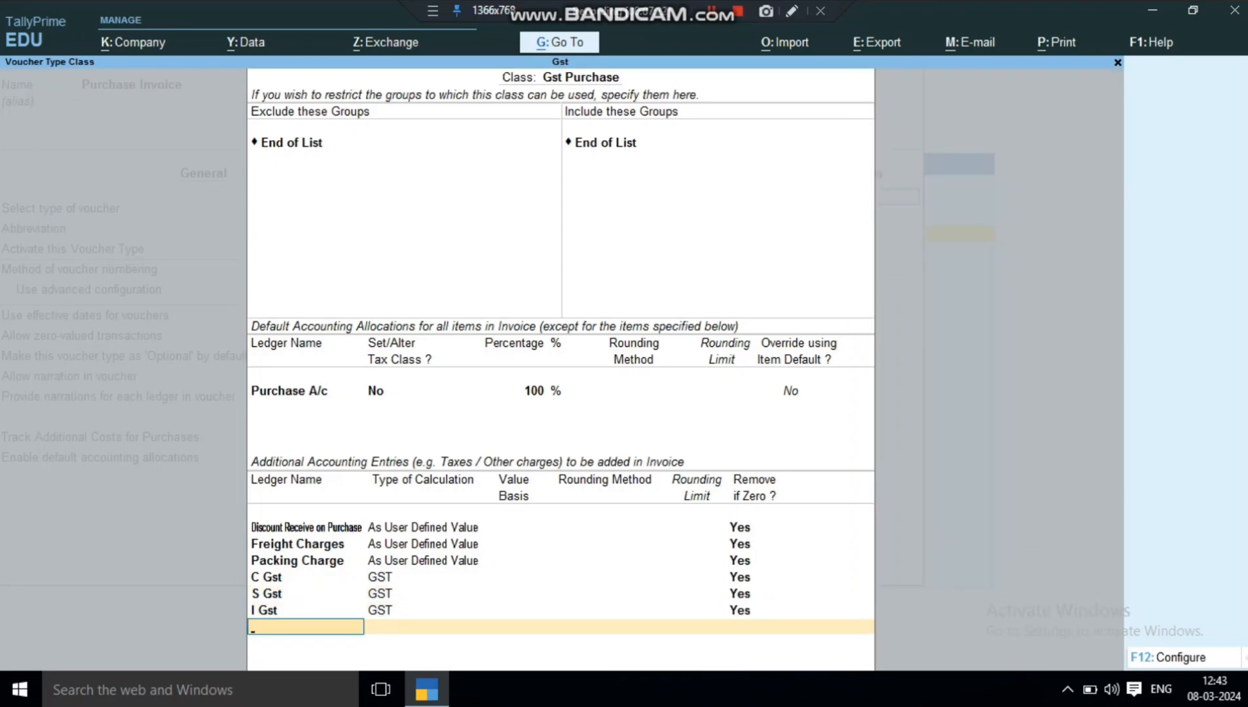
- Add the Round Off ledger as an additional entry below I Gst, calculated As Total Amount Rounding
{"action": "key", "text": "Down"}
{"action": "key", "text": "Down"}
{"action": "key", "text": "Down"}
{"action": "key", "text": "Down"}
{"action": "key", "text": "Down"}
{"action": "key", "text": "Down"}
{"action": "key", "text": "Down"}
{"action": "key", "text": "Down"}
{"action": "key", "text": "Down"}
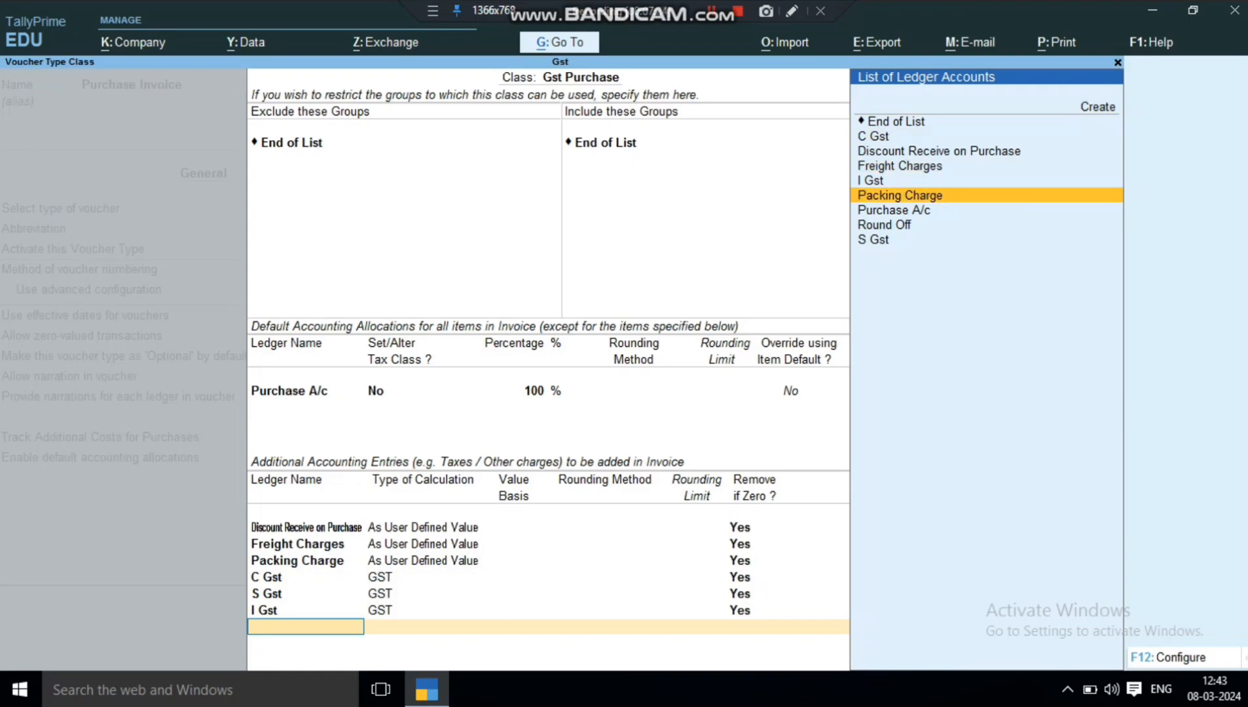
{"action": "key", "text": "Return"}
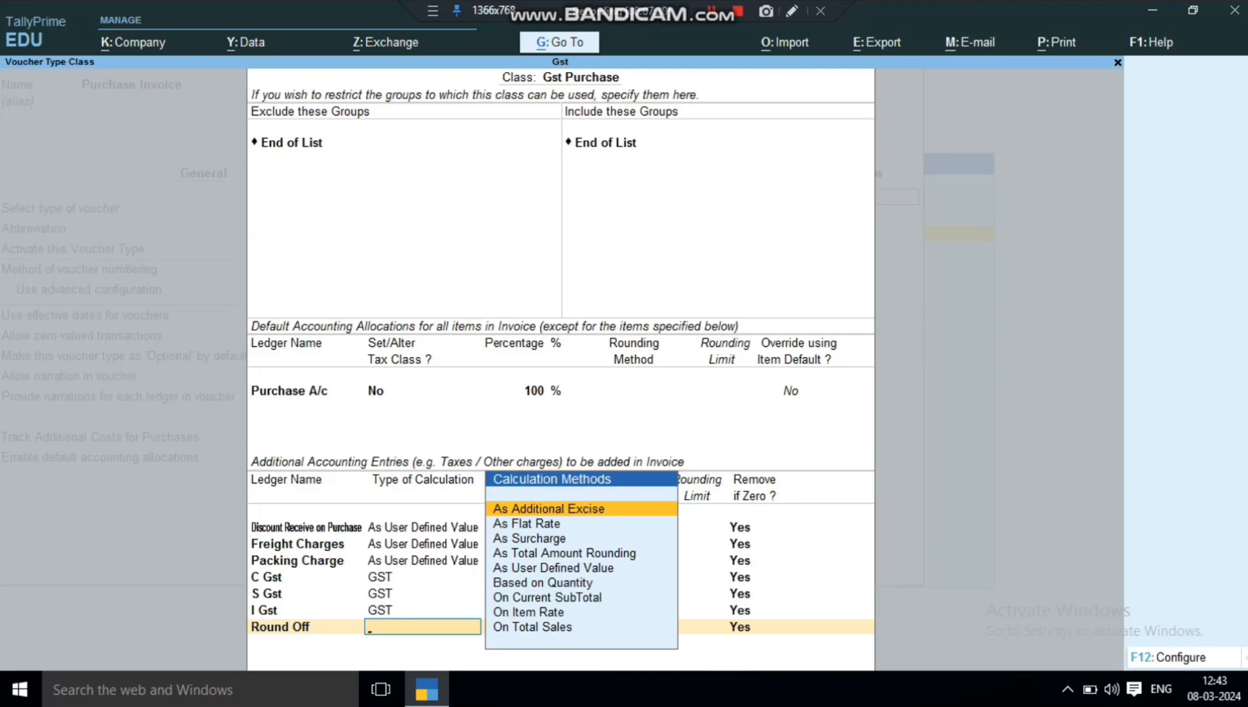
{"action": "key", "text": "Down"}
{"action": "key", "text": "Down"}
{"action": "key", "text": "Down"}
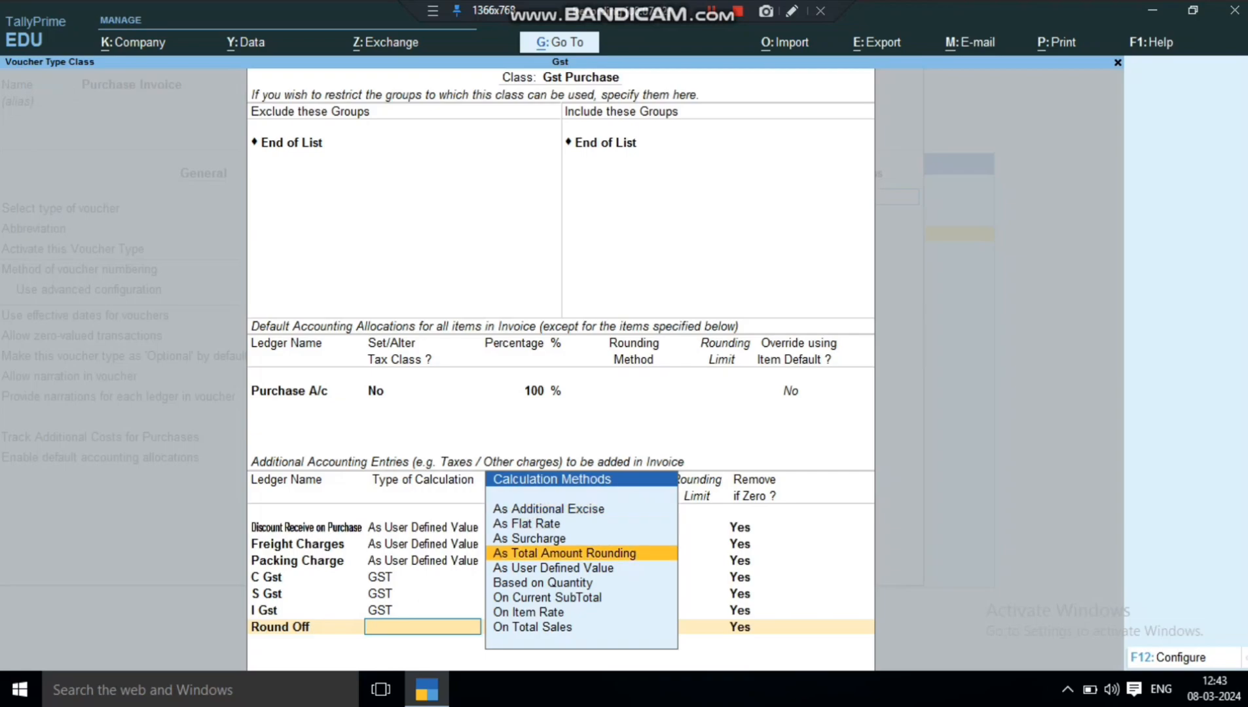
{"action": "key", "text": "Return"}
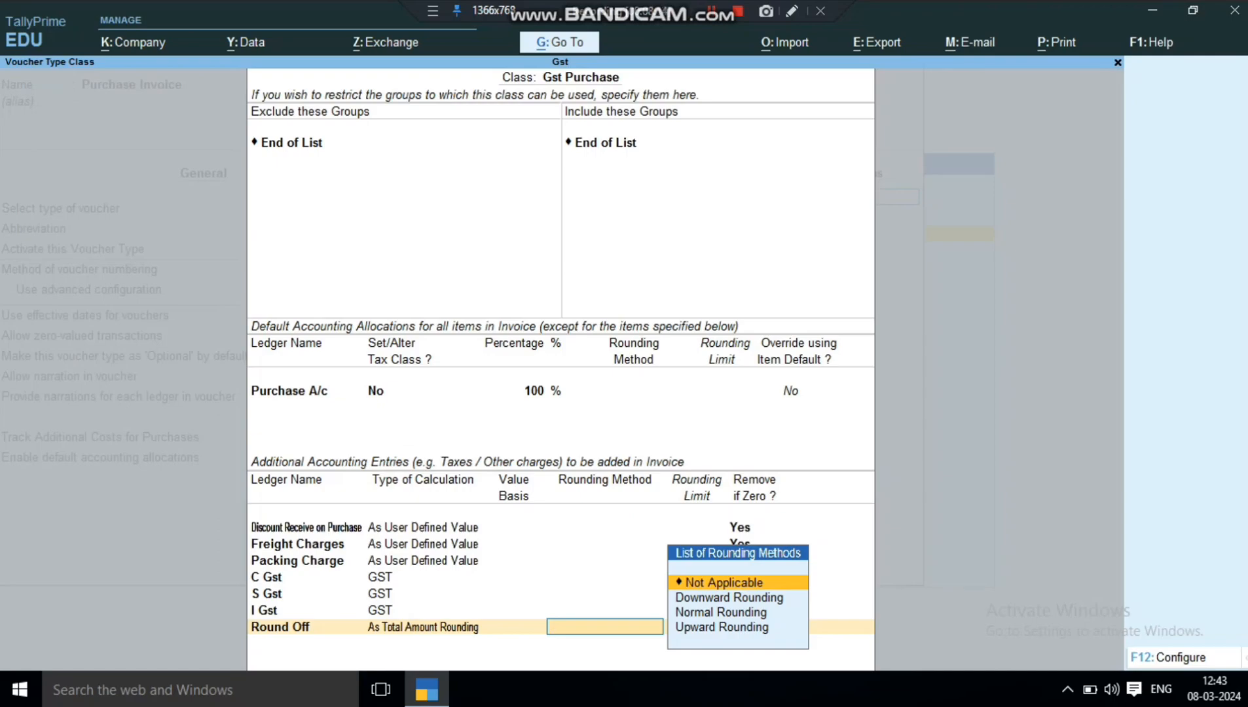
- Set the Round Off entry to Normal Rounding with a rounding limit of 1, removed if zero
{"action": "key", "text": "Down"}
{"action": "key", "text": "Down"}
{"action": "key", "text": "Return"}
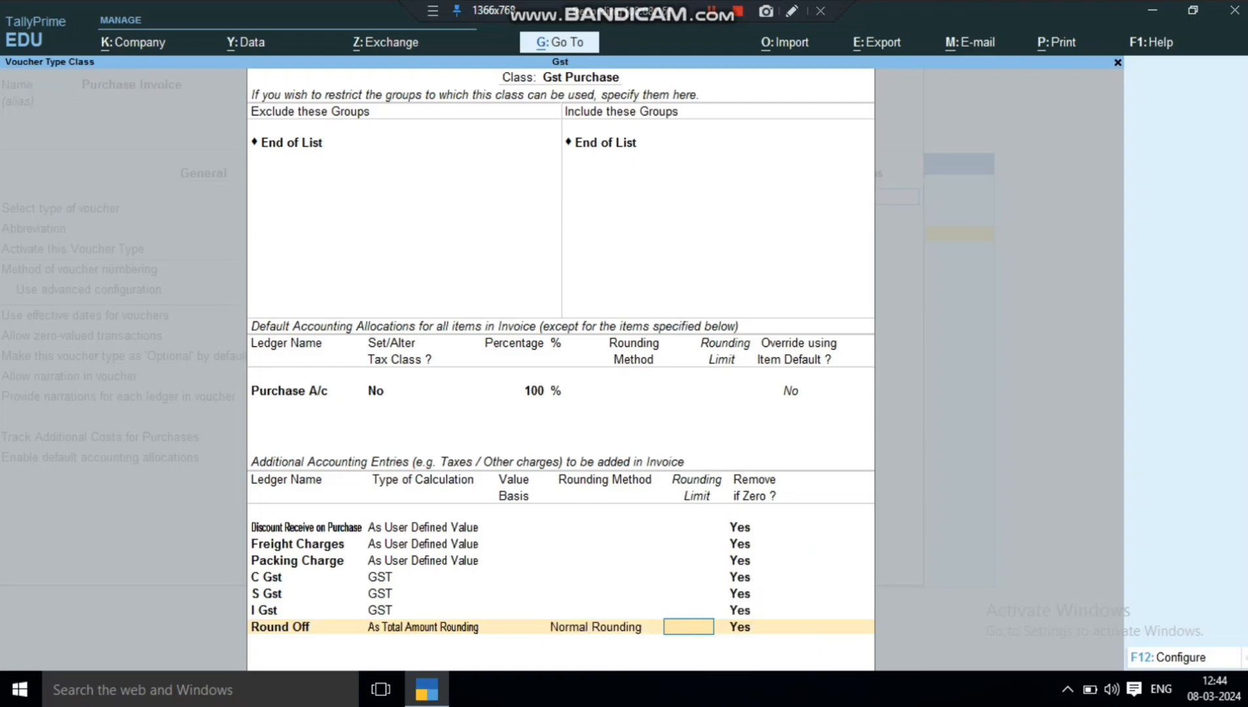
{"action": "key", "text": "Return"}
{"action": "key", "text": "Return"}
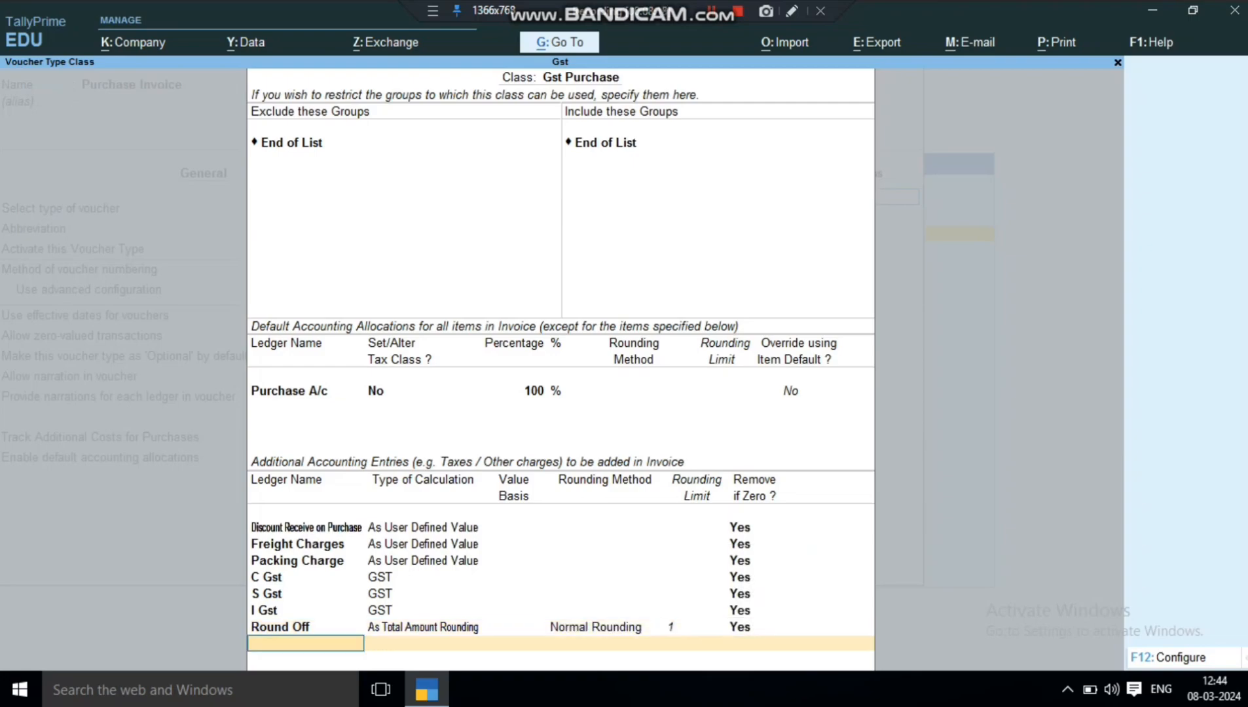
- Save the Gst Purchase class and the Purchase Invoice voucher type, and return to the Gateway of Tally
{"action": "key", "text": "ctrl+a"}
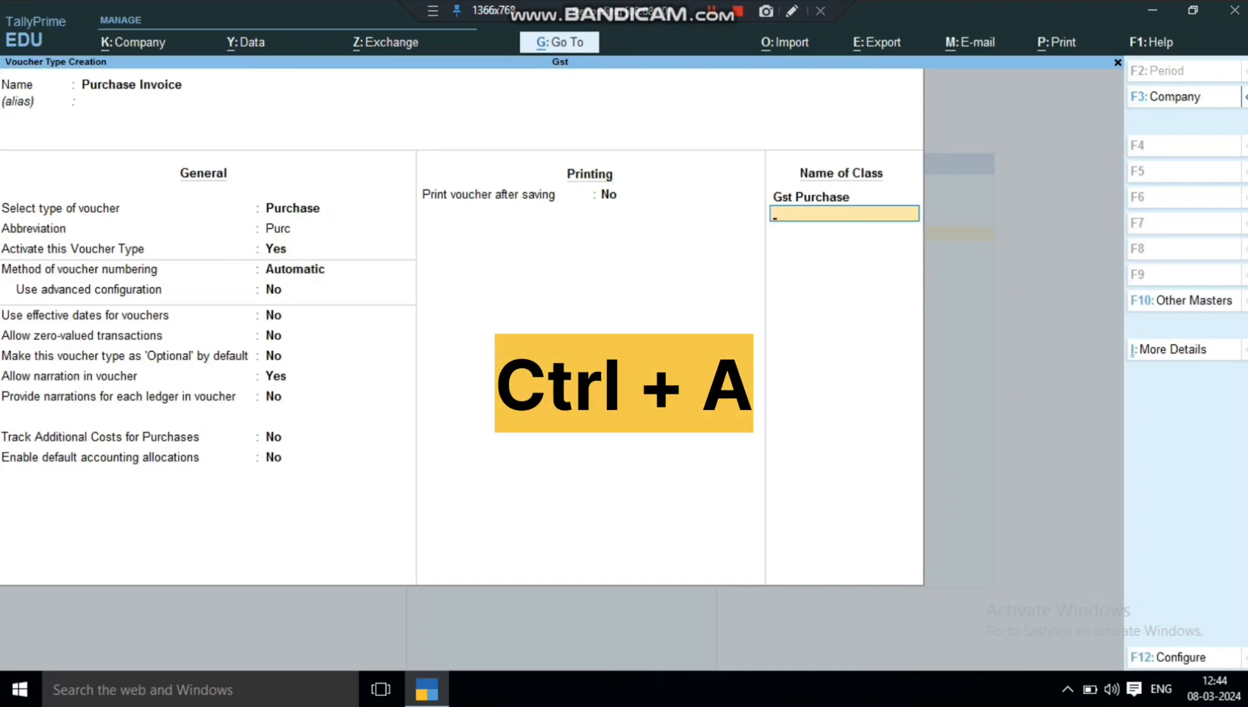
{"action": "key", "text": "ctrl"}
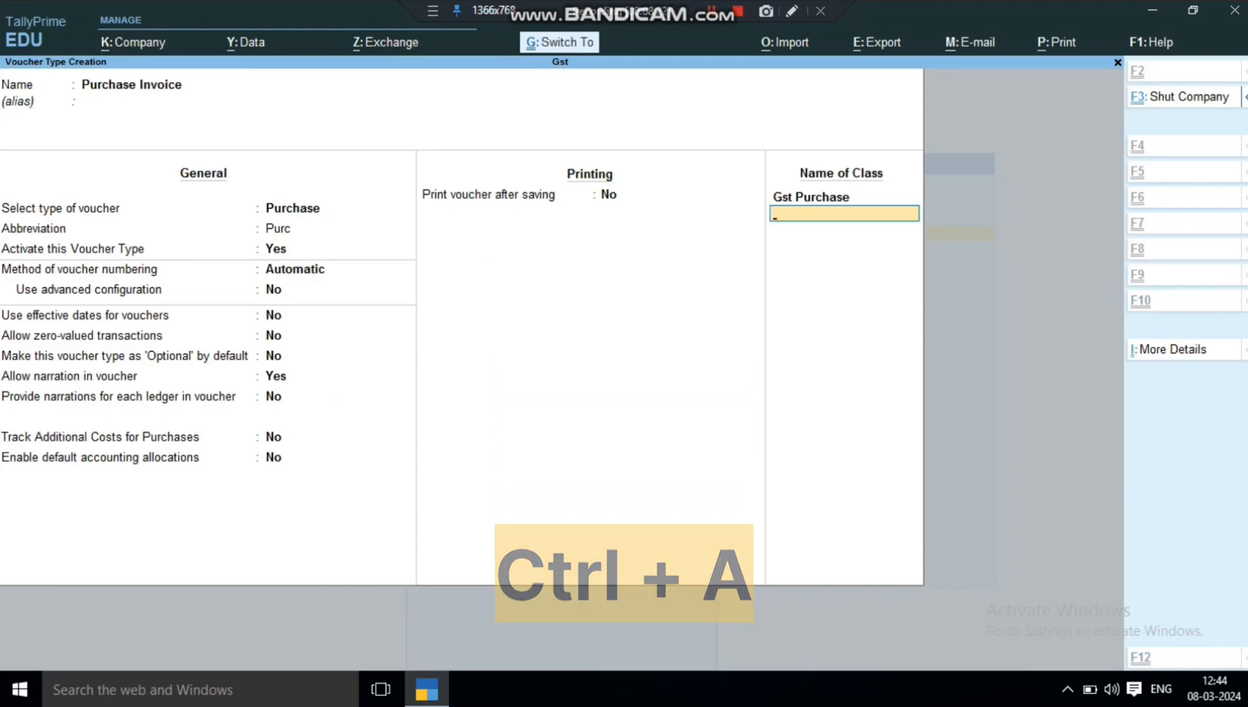
{"action": "key", "text": "ctrl+a"}
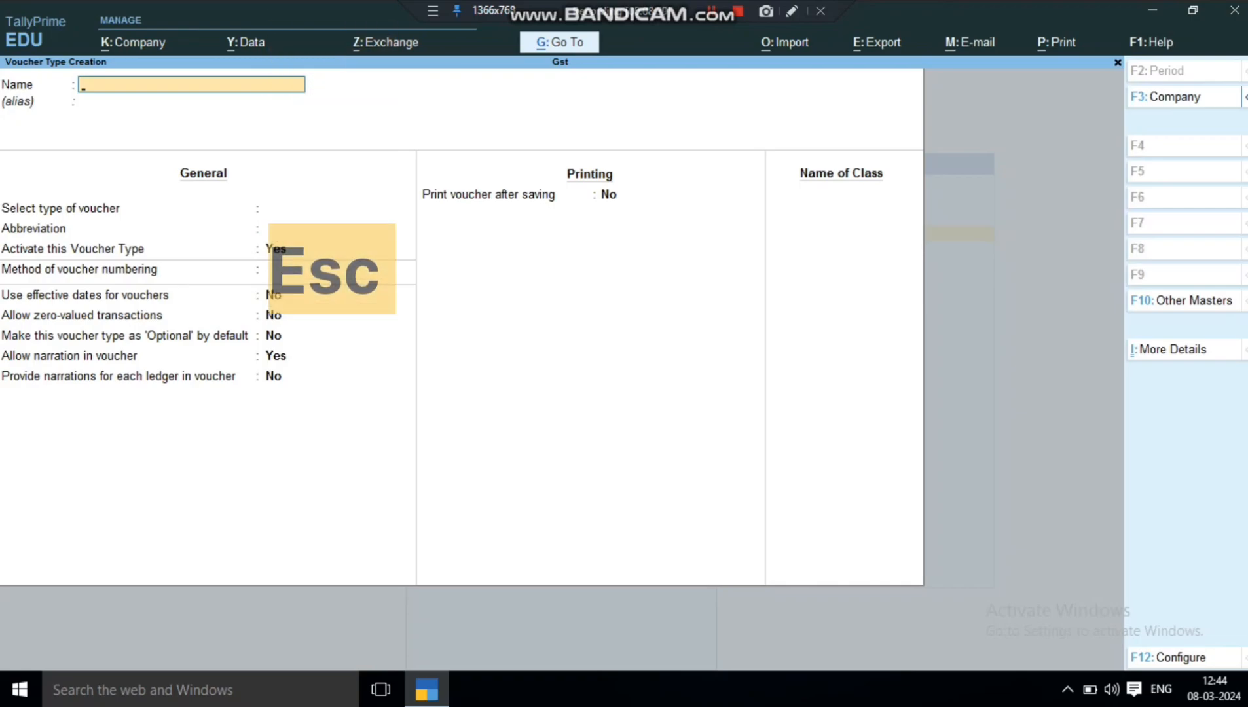
{"action": "key", "text": "Escape"}
{"action": "key", "text": "Return"}
{"action": "key", "text": "Escape"}
{"action": "key", "text": "Escape"}
{"action": "key", "text": "Escape"}
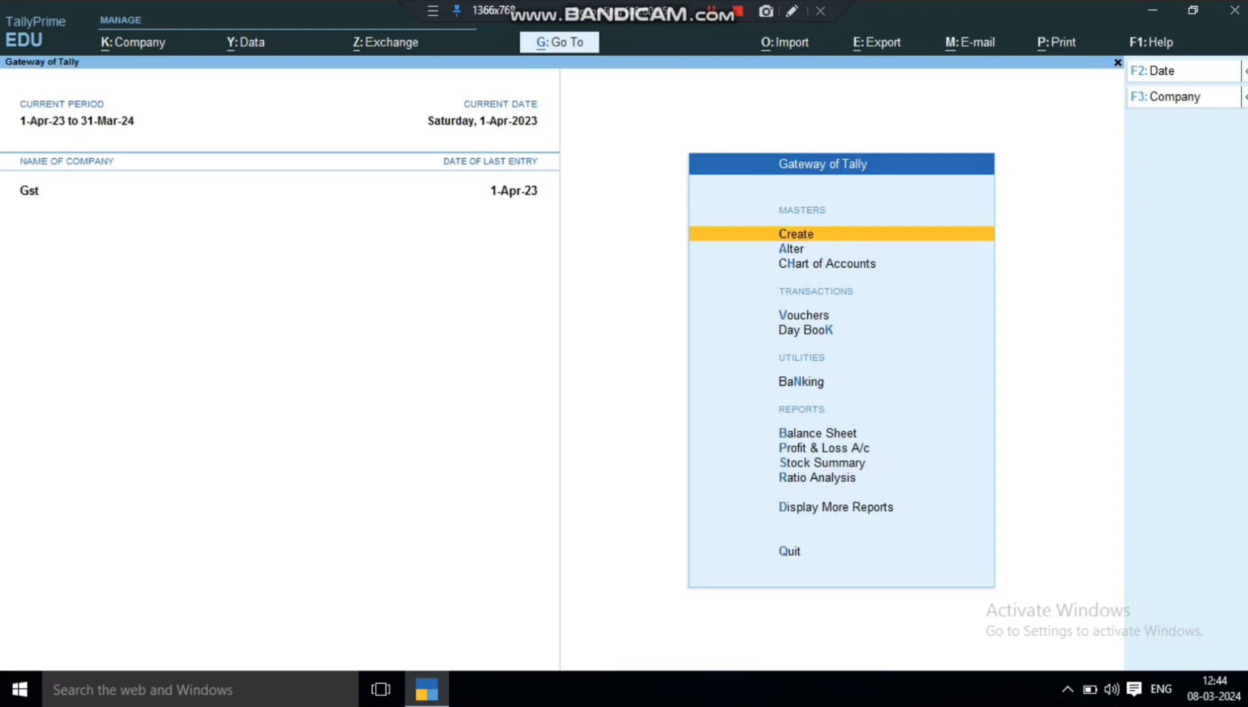
- Start a new voucher of type Purchase Invoice with the Gst Purchase class
{"action": "key", "text": "Down"}
{"action": "key", "text": "Down"}
{"action": "key", "text": "Down"}
{"action": "key", "text": "Return"}
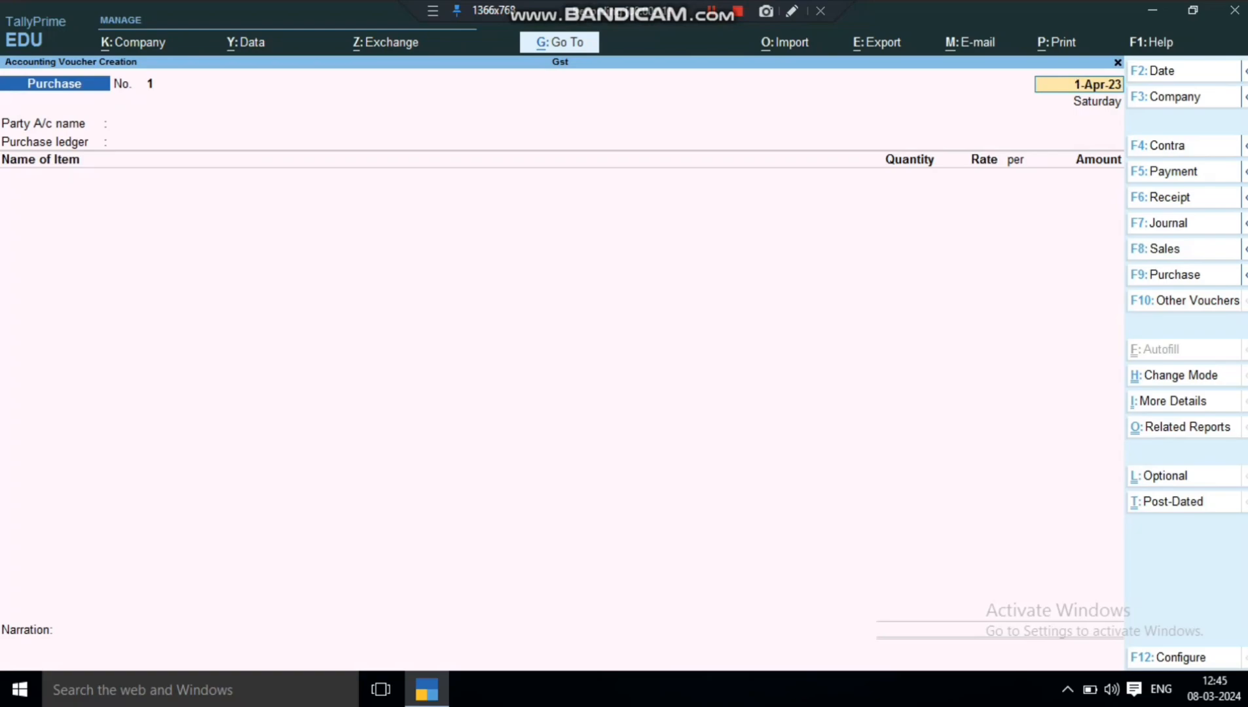
{"action": "key", "text": "F9"}
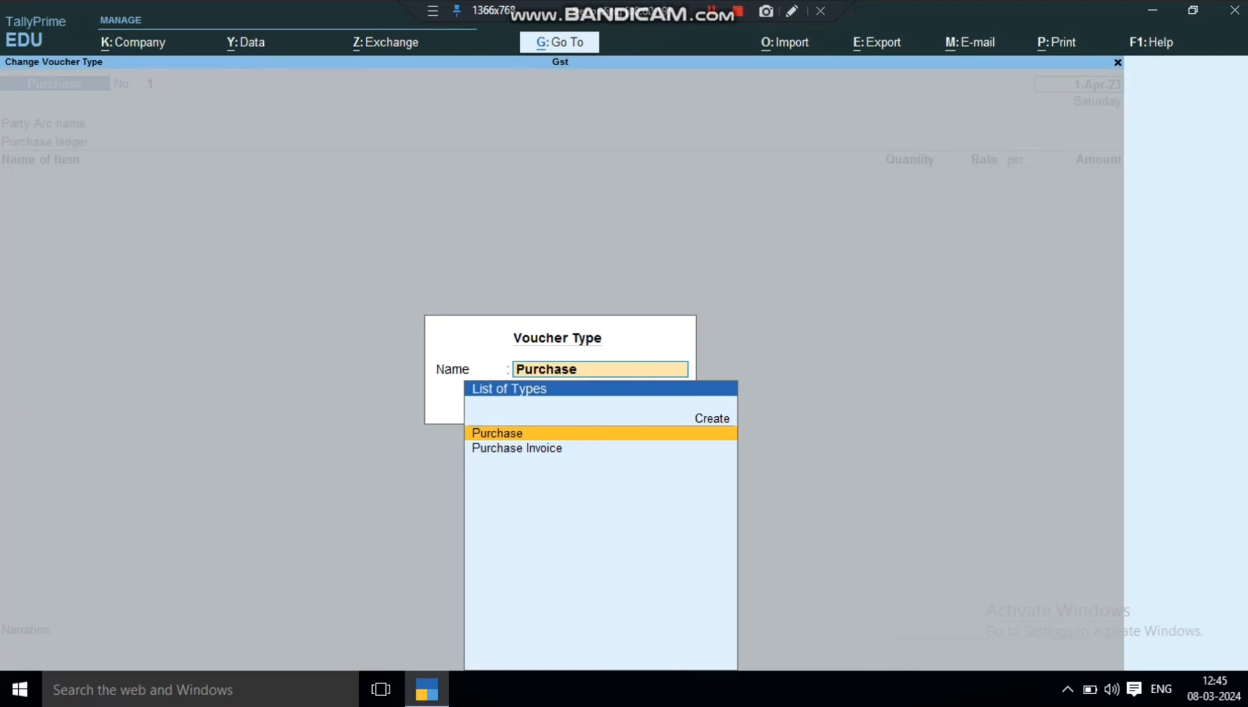
{"action": "key", "text": "Down"}
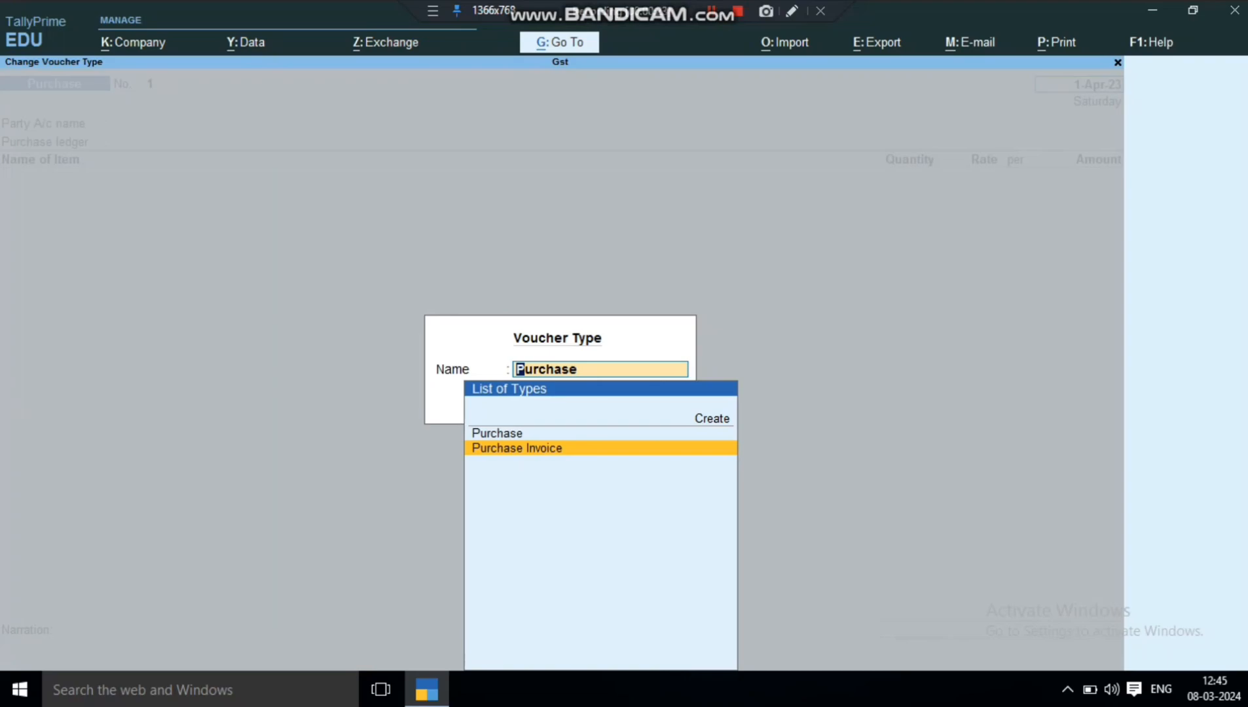
{"action": "key", "text": "Return"}
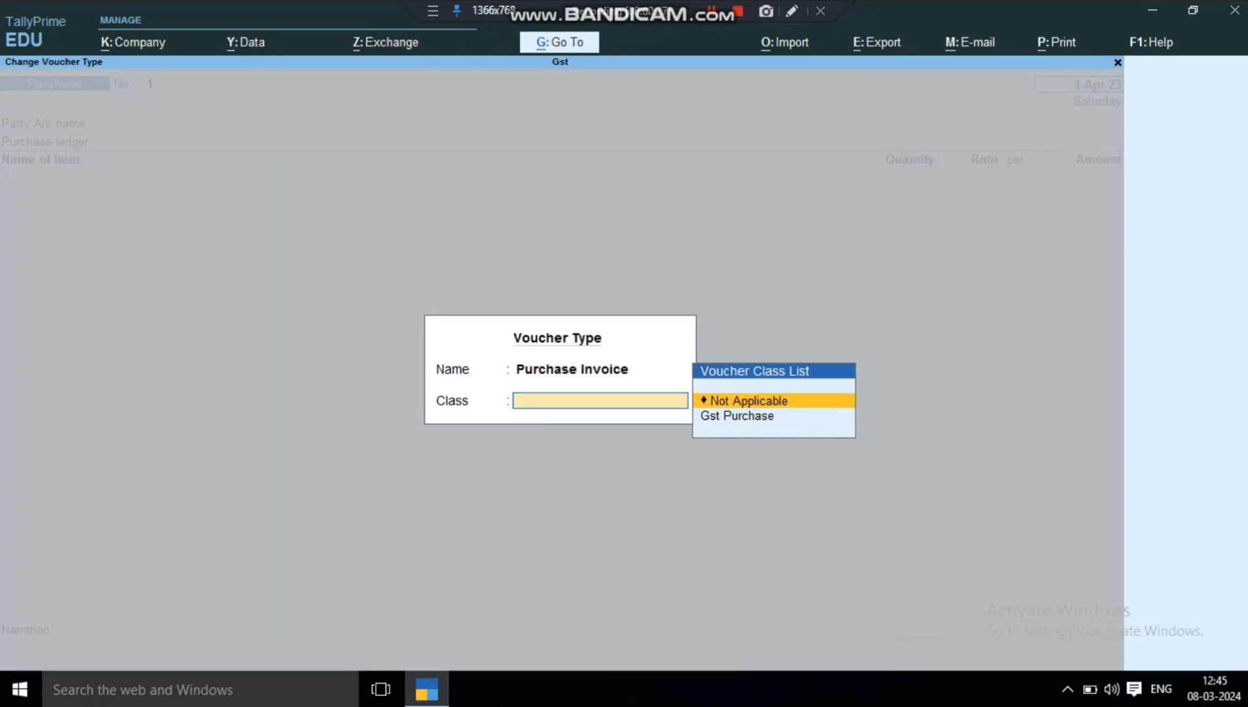
{"action": "key", "text": "Down"}
{"action": "key", "text": "Return"}
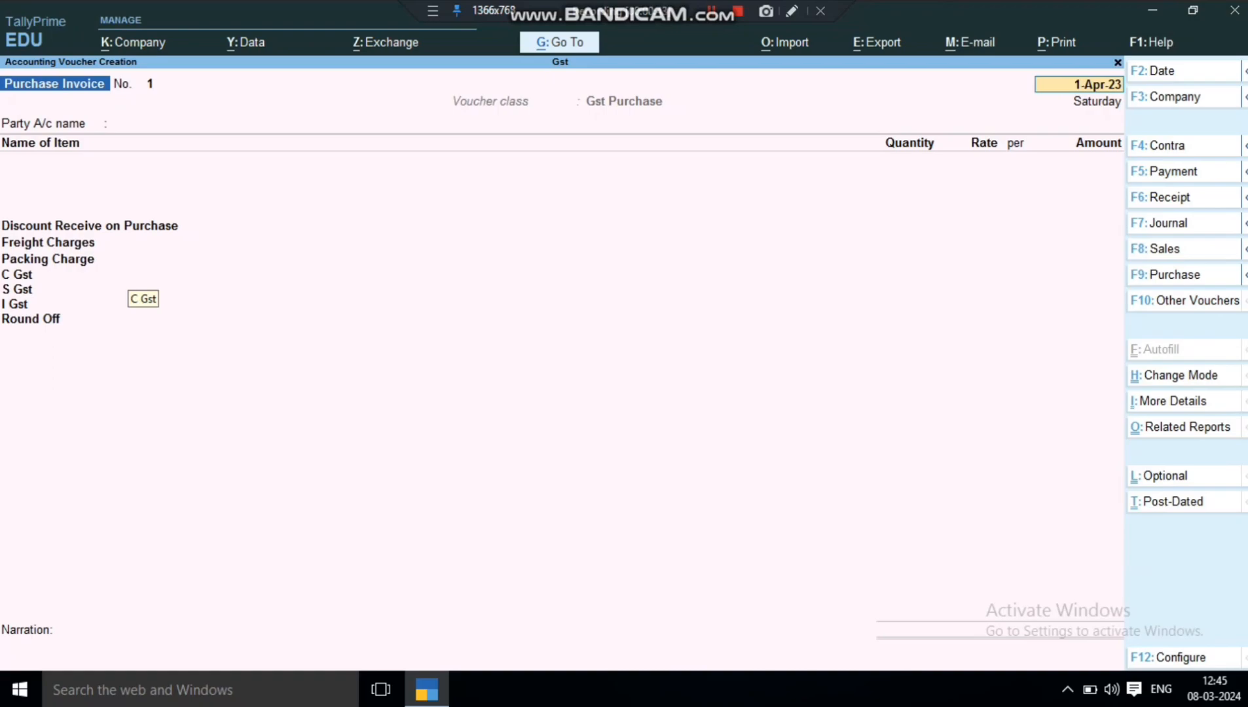
- Keep the voucher date, choose the local creditor ledger as the party account and accept its default details
{"action": "key", "text": "Return"}
{"action": "key", "text": "Down"}
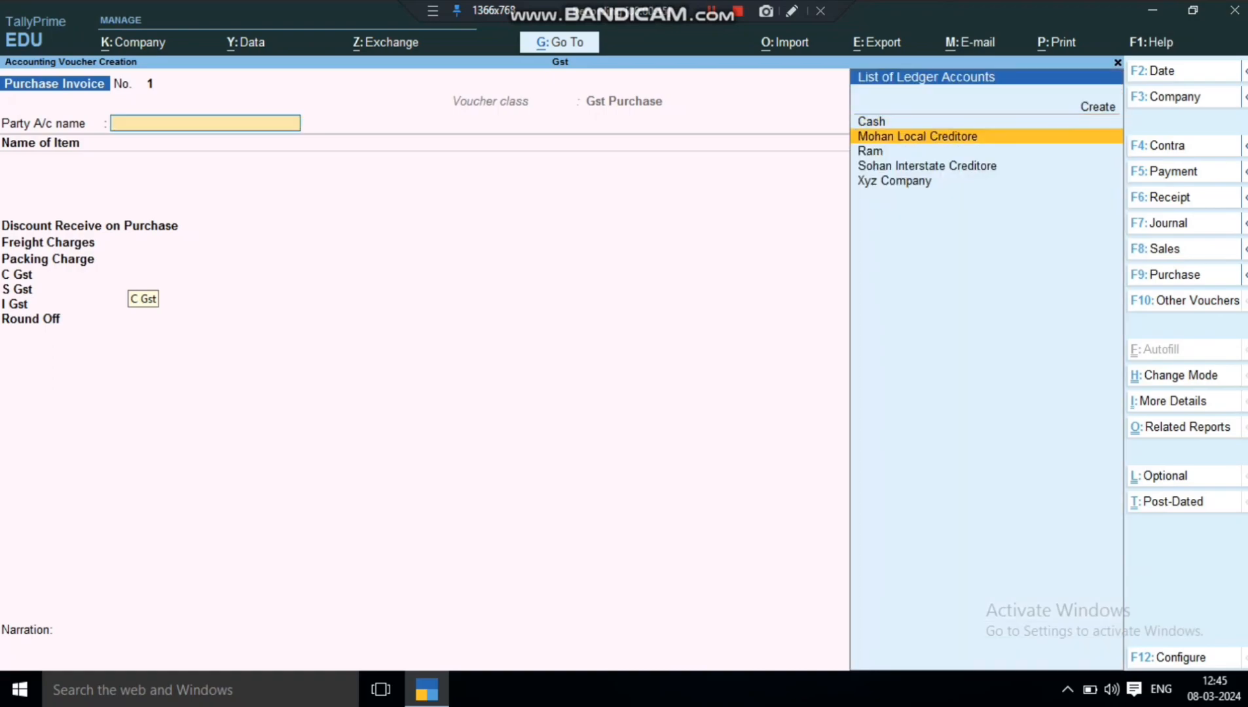
{"action": "key", "text": "Return"}
{"action": "key", "text": "Return"}
{"action": "key", "text": "Return"}
{"action": "key", "text": "Return"}
{"action": "key", "text": "Return"}
{"action": "key", "text": "Return"}
{"action": "key", "text": "Return"}
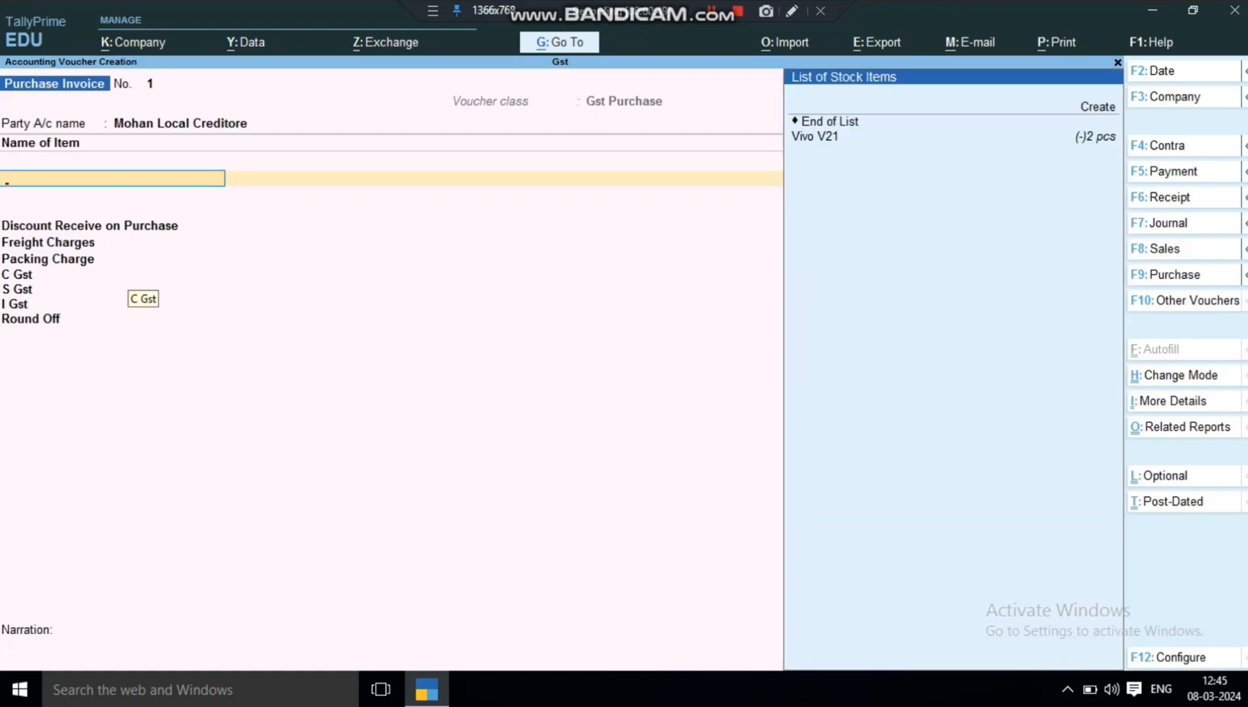
- Add the stock item Vivo V21 with a quantity of 1 pcs at a rate of 15000, and end the item list
{"action": "key", "text": "Down"}
{"action": "key", "text": "Down"}
{"action": "key", "text": "Down"}
{"action": "key", "text": "Return"}
{"action": "key", "text": "Return"}
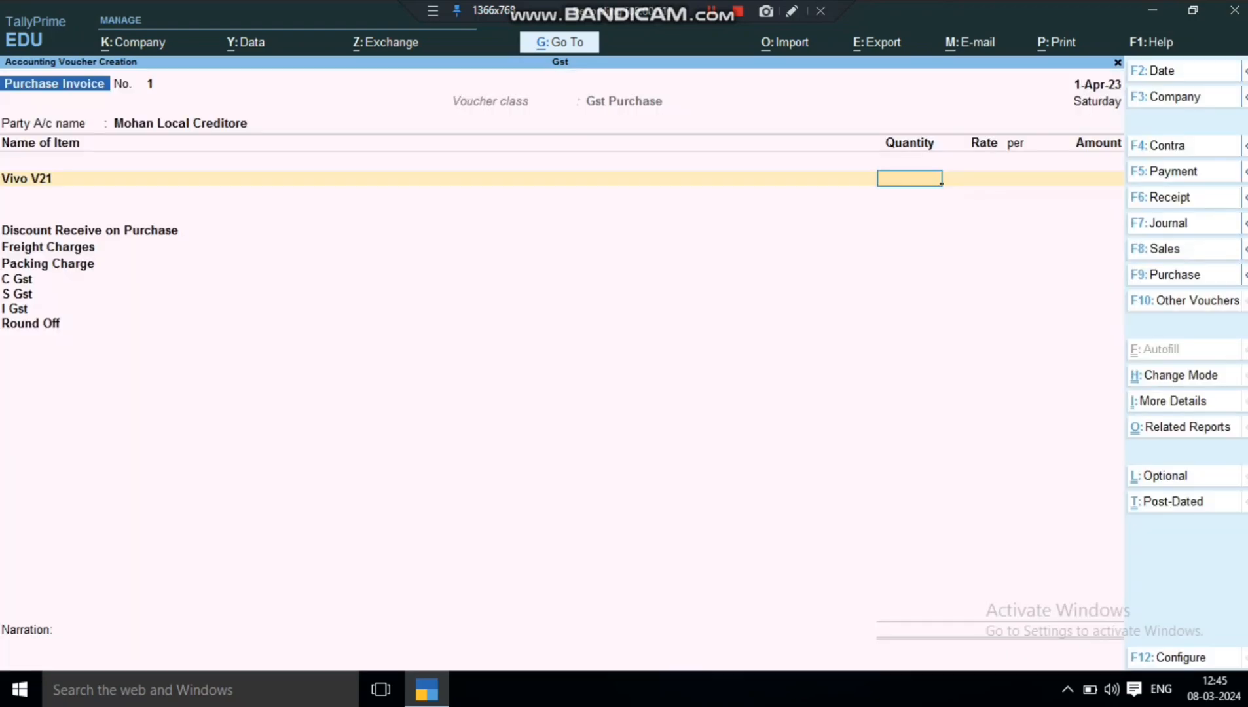
{"action": "type", "text": "1"}
{"action": "key", "text": "Return"}
{"action": "type", "text": "15000"}
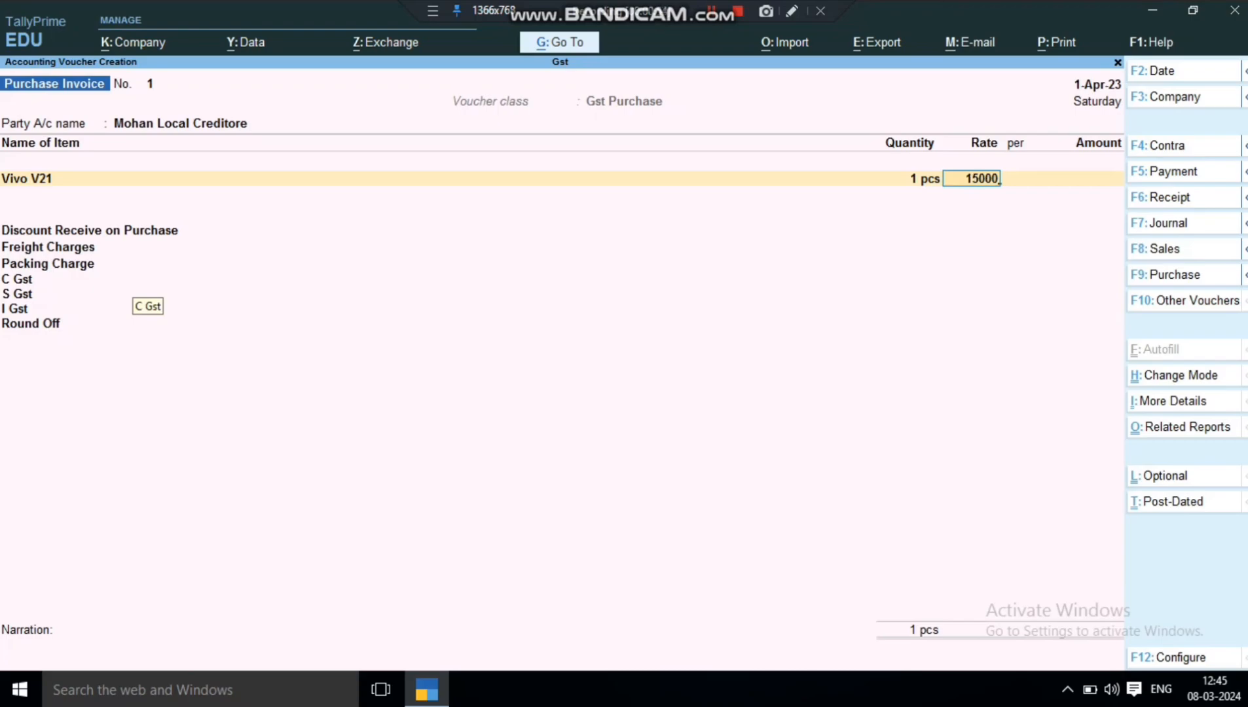
{"action": "key", "text": "Return"}
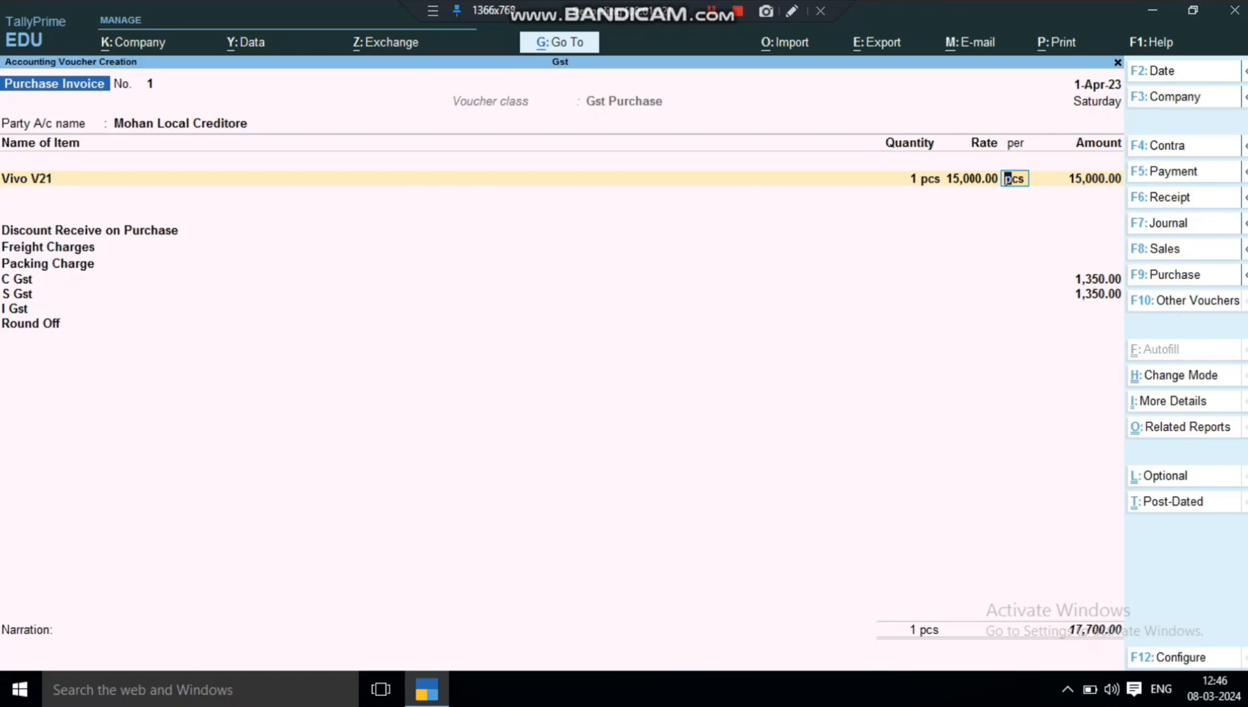
{"action": "key", "text": "Return"}
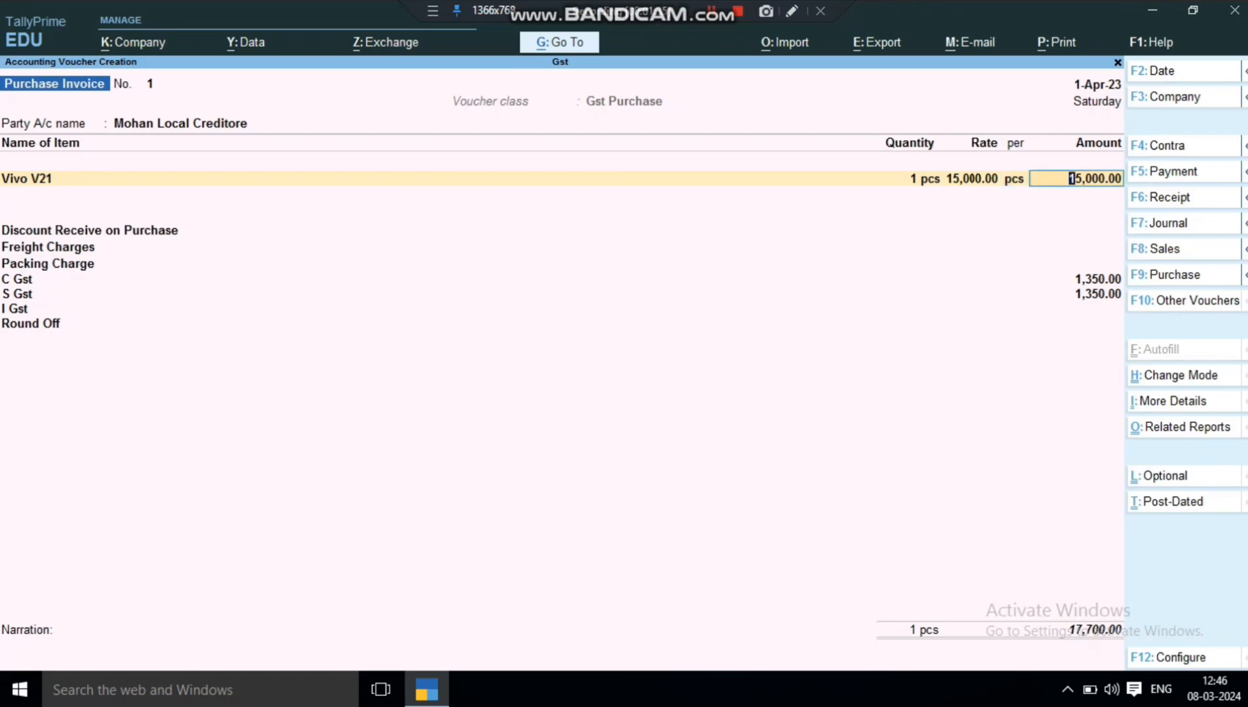
{"action": "key", "text": "Return"}
{"action": "key", "text": "Return"}
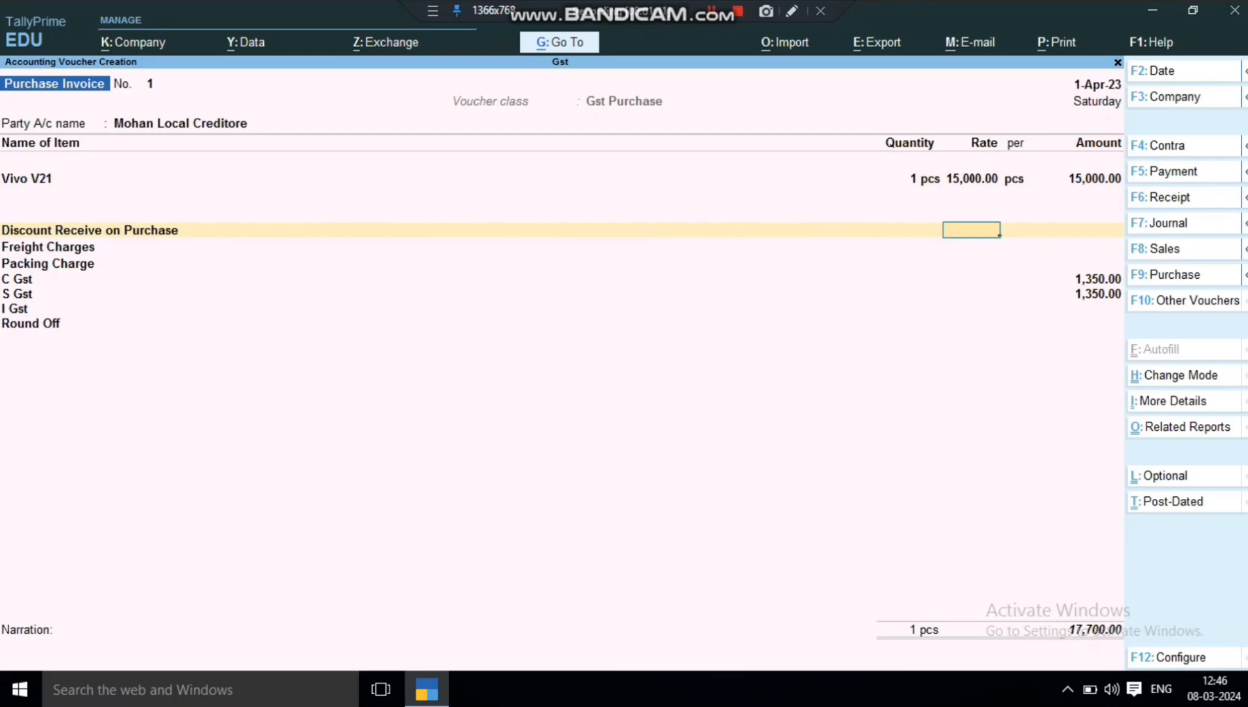
- Try a rate of -15% on the Discount Receive on Purchase line and clear it
{"action": "type", "text": "-15%"}
{"action": "key", "text": "Return"}
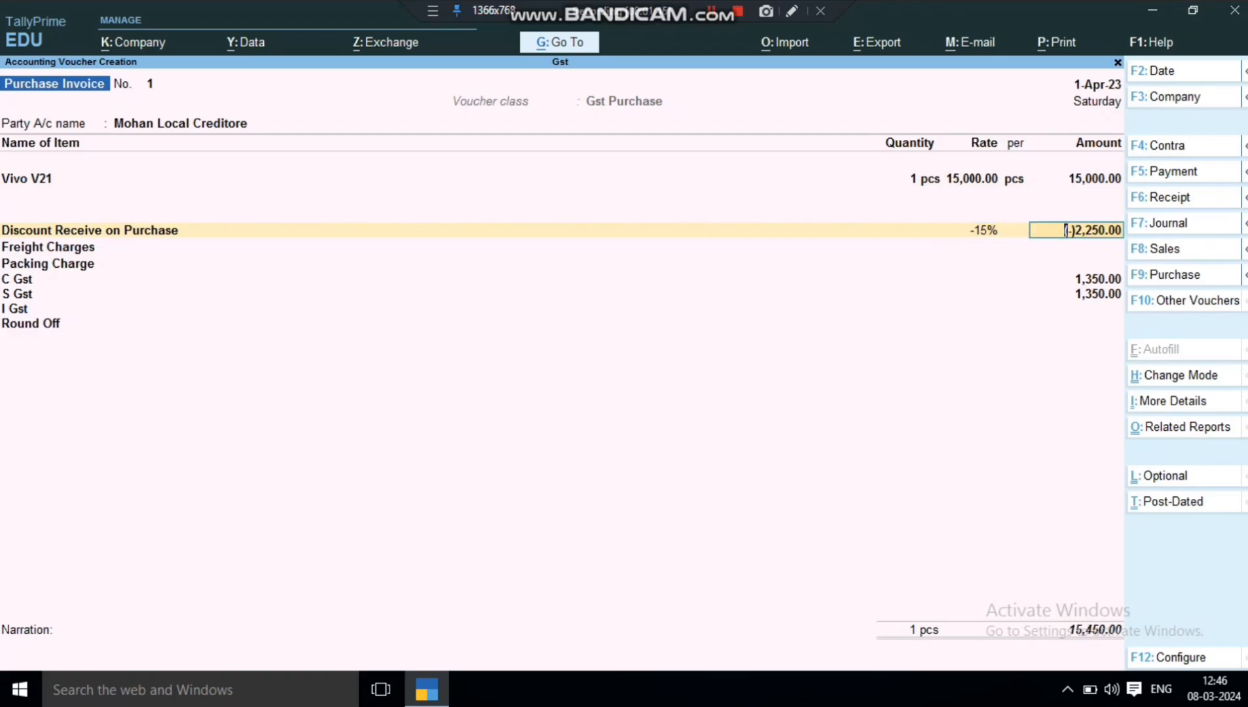
{"action": "key", "text": "BackSpace"}
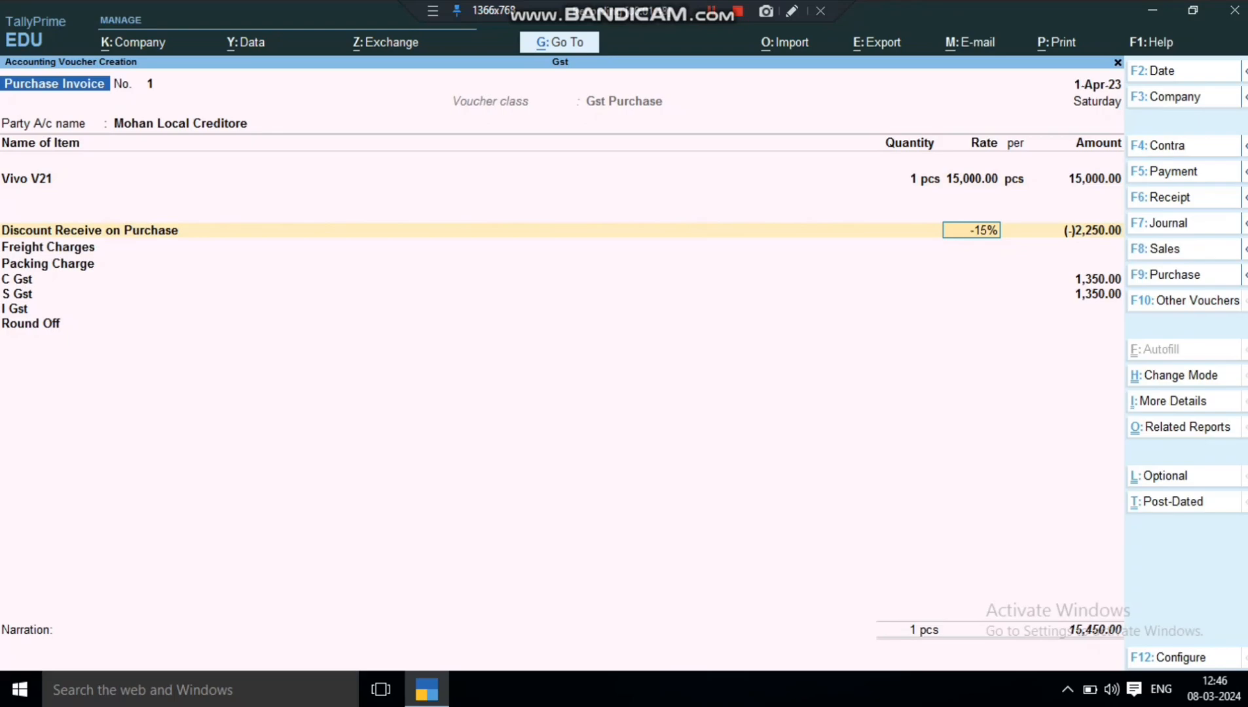
{"action": "key", "text": "BackSpace"}
- Set the amount of the Discount Receive on Purchase line to 1500
{"action": "key", "text": "Return"}
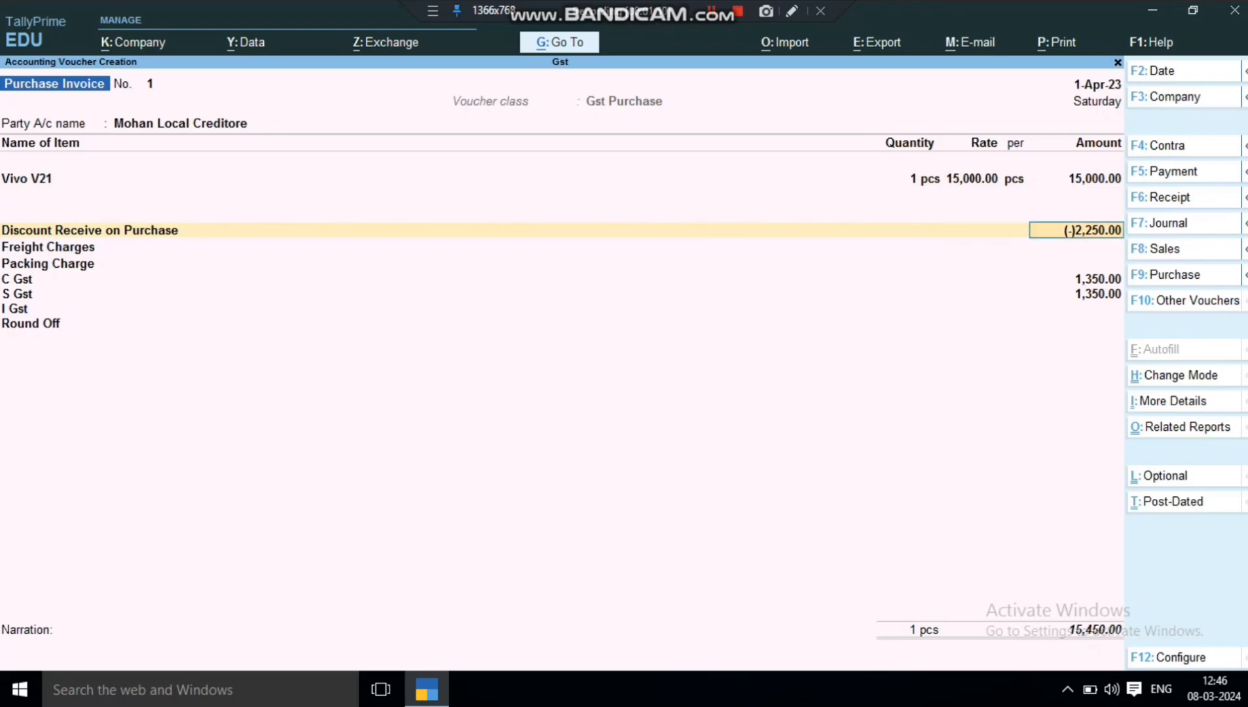
{"action": "type", "text": "1500"}
{"action": "key", "text": "Return"}
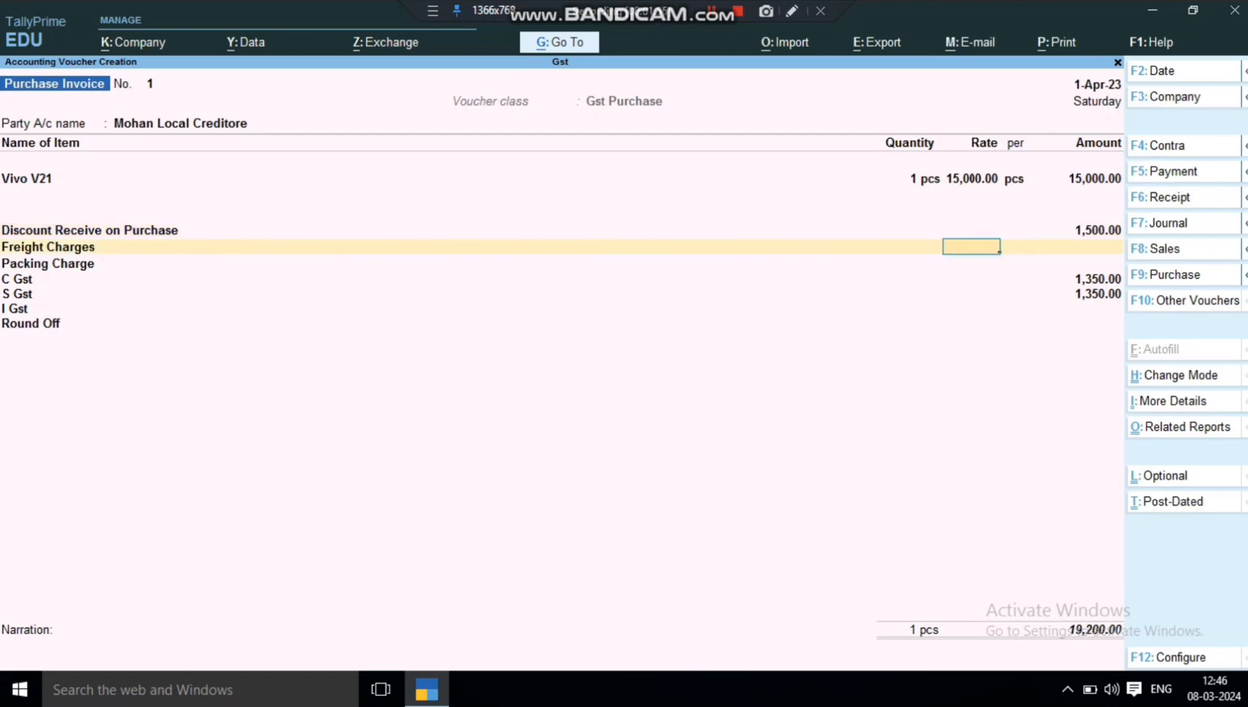
- Enter 123 for Freight Charges and 163.36 for Packing Charge, and save the voucher
{"action": "key", "text": "Return"}
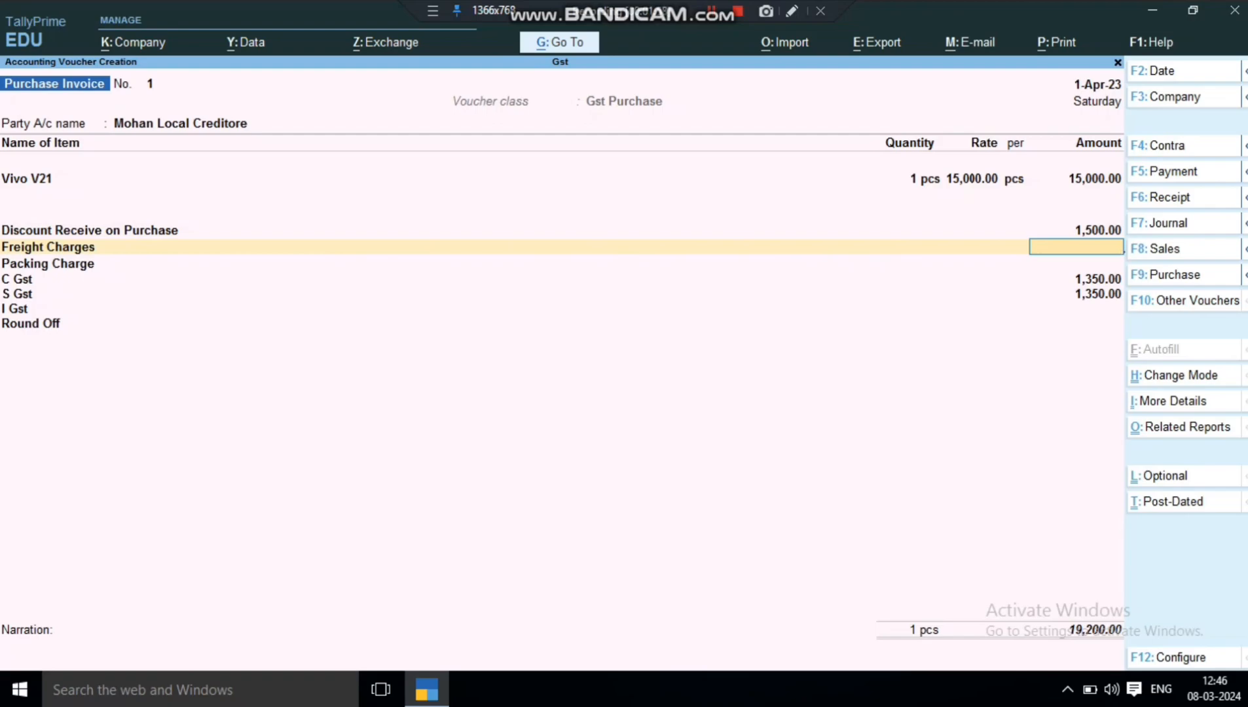
{"action": "type", "text": "123"}
{"action": "key", "text": "Return"}
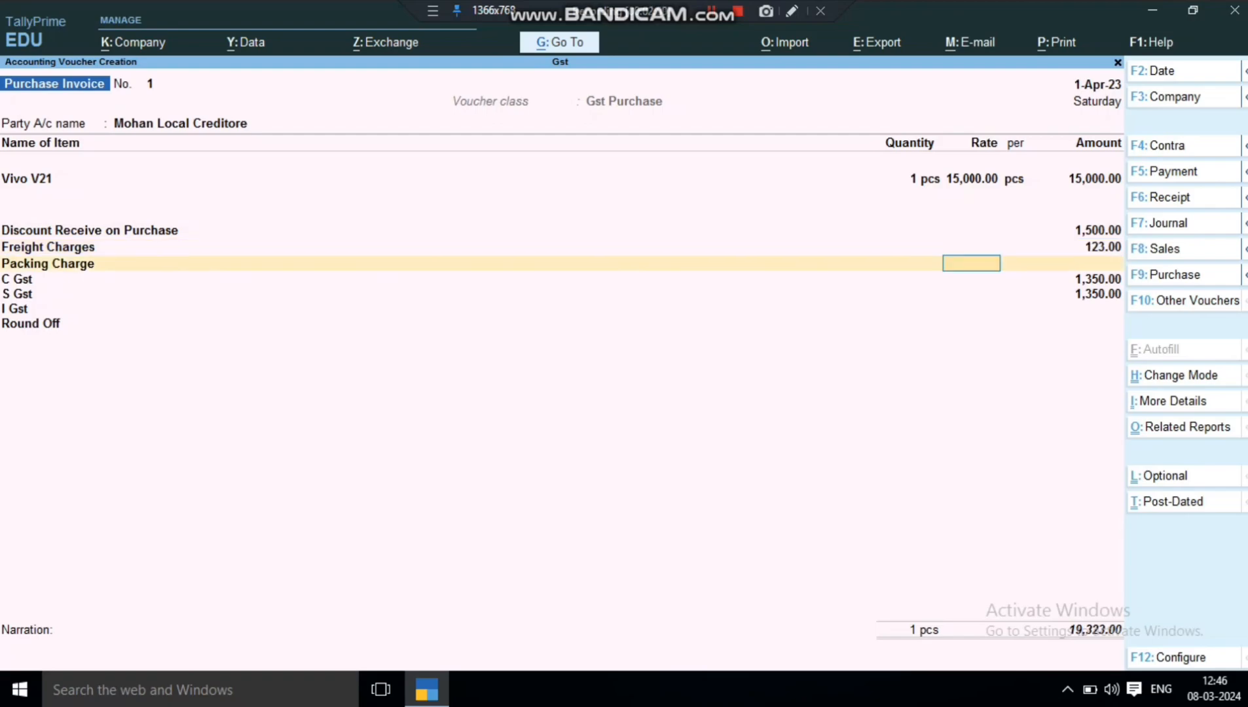
{"action": "key", "text": "Return"}
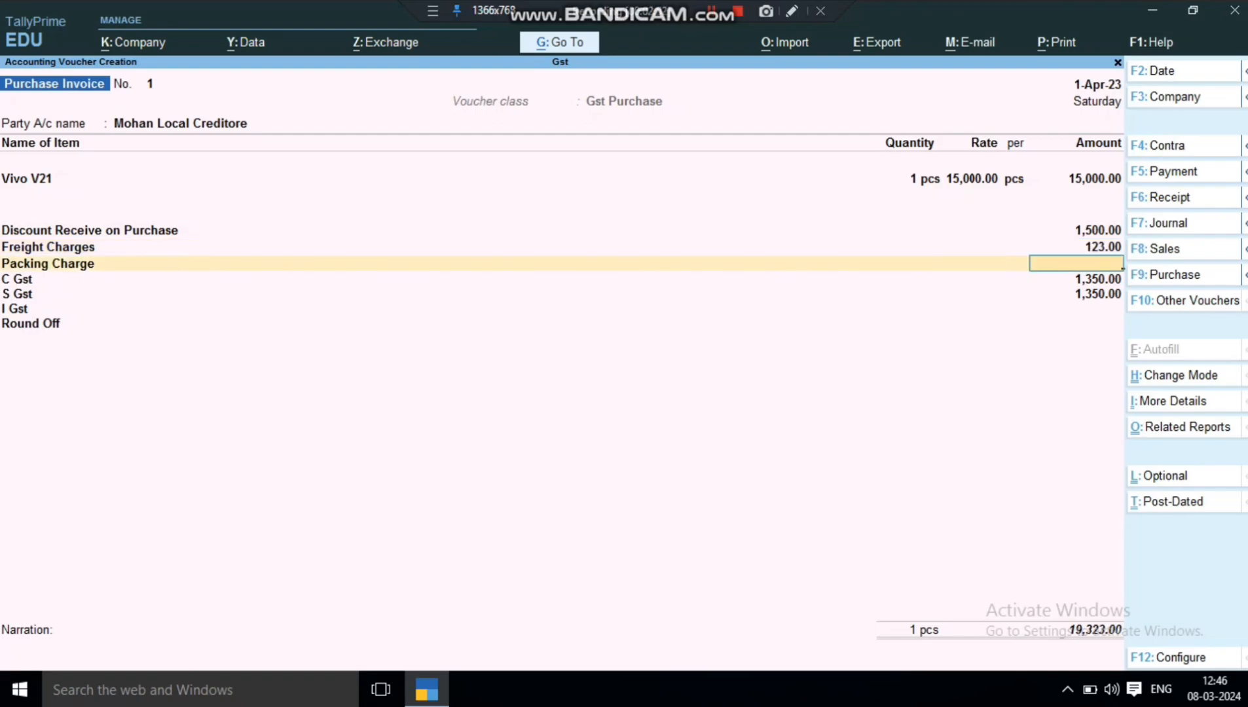
{"action": "type", "text": "163.36"}
{"action": "key", "text": "Return"}
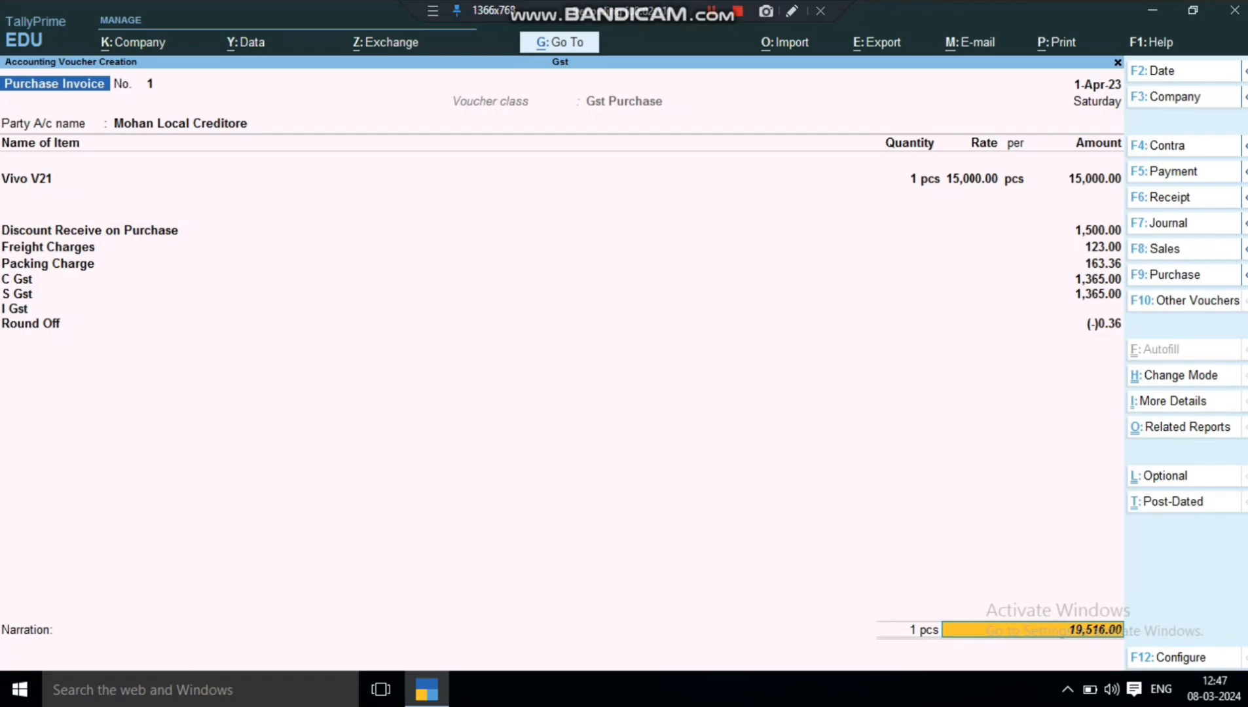
{"action": "key", "text": "ctrl+a"}
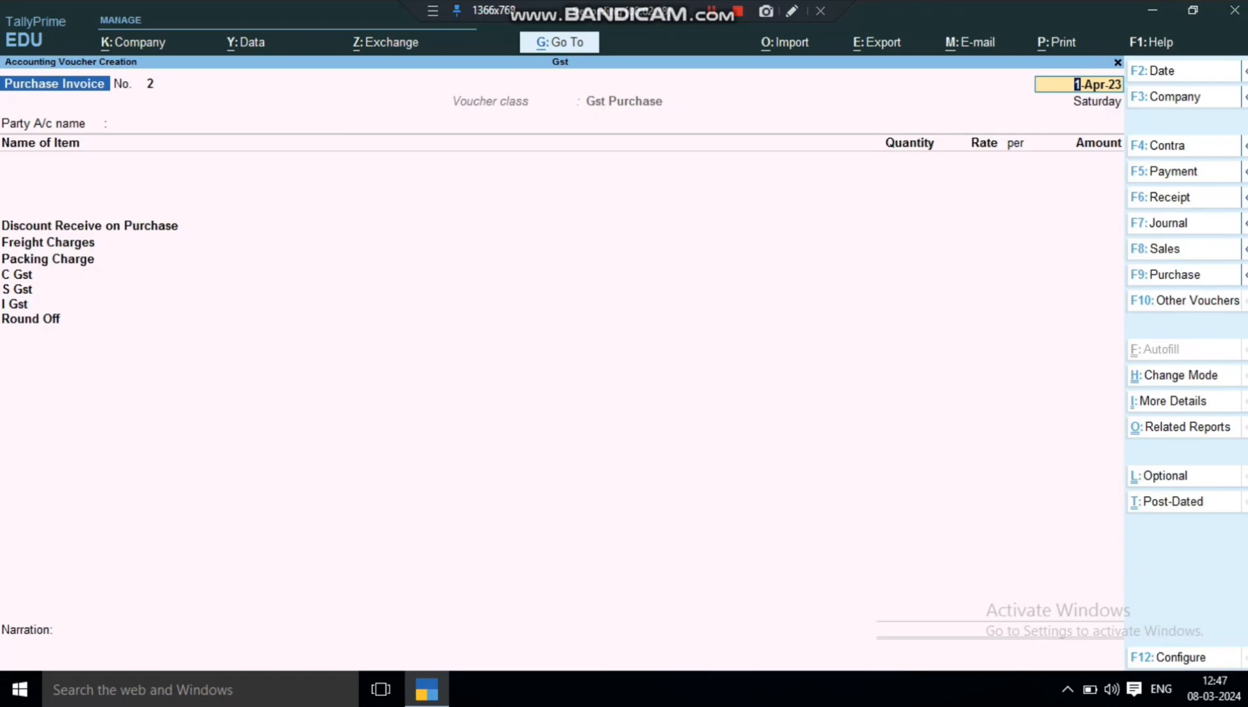
- Reopen the saved Purchase Invoice voucher No. 1 and display its print preview
{"action": "key", "text": "Page_Up"}
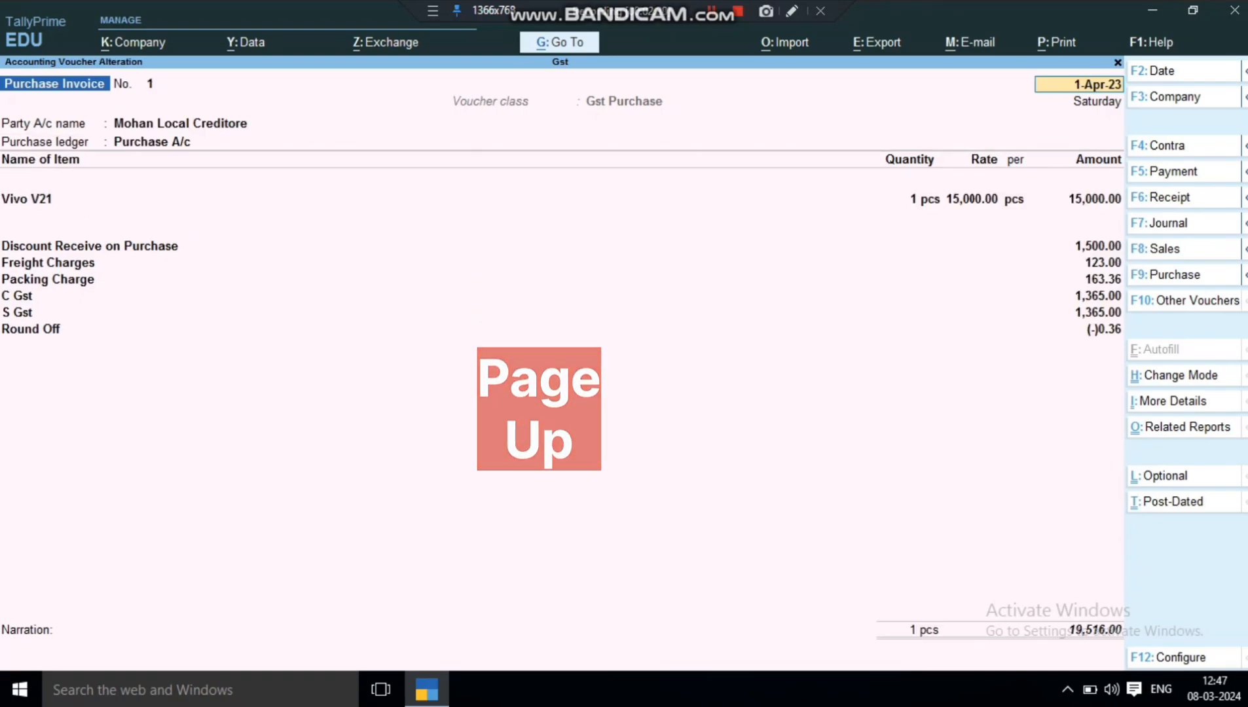
{"action": "key", "text": "alt+p"}
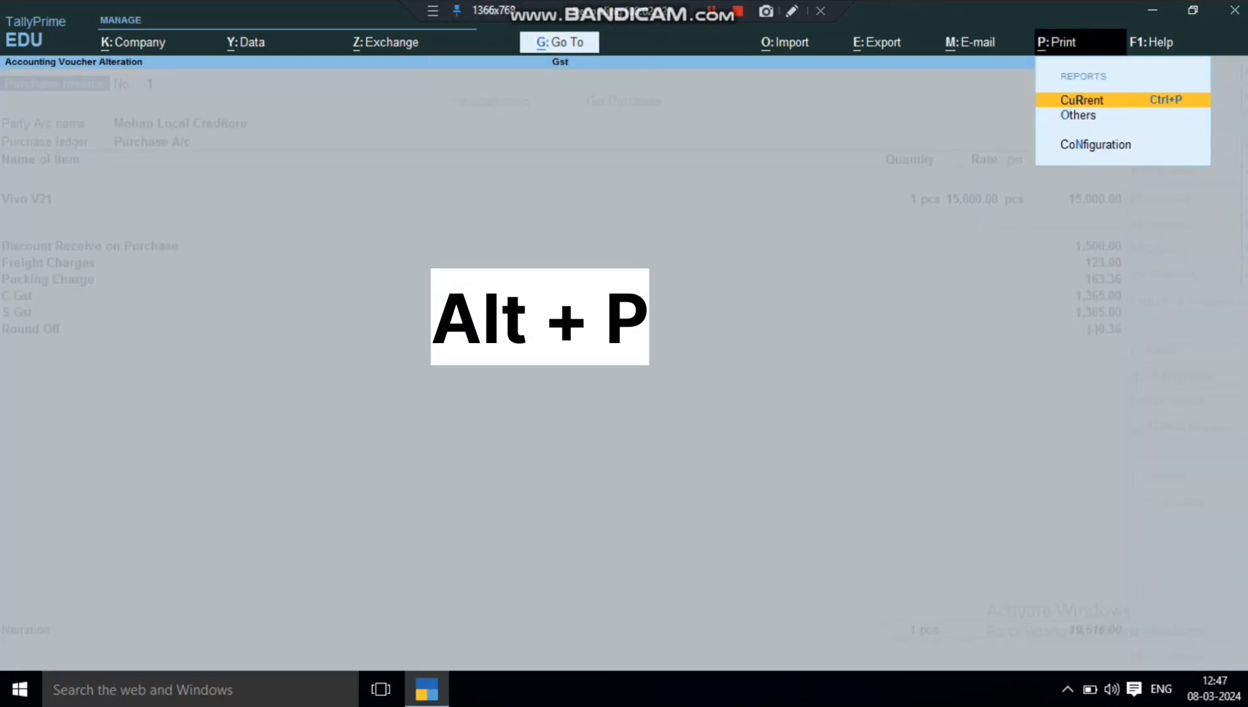
{"action": "key", "text": "Return"}
{"action": "key", "text": "Return"}
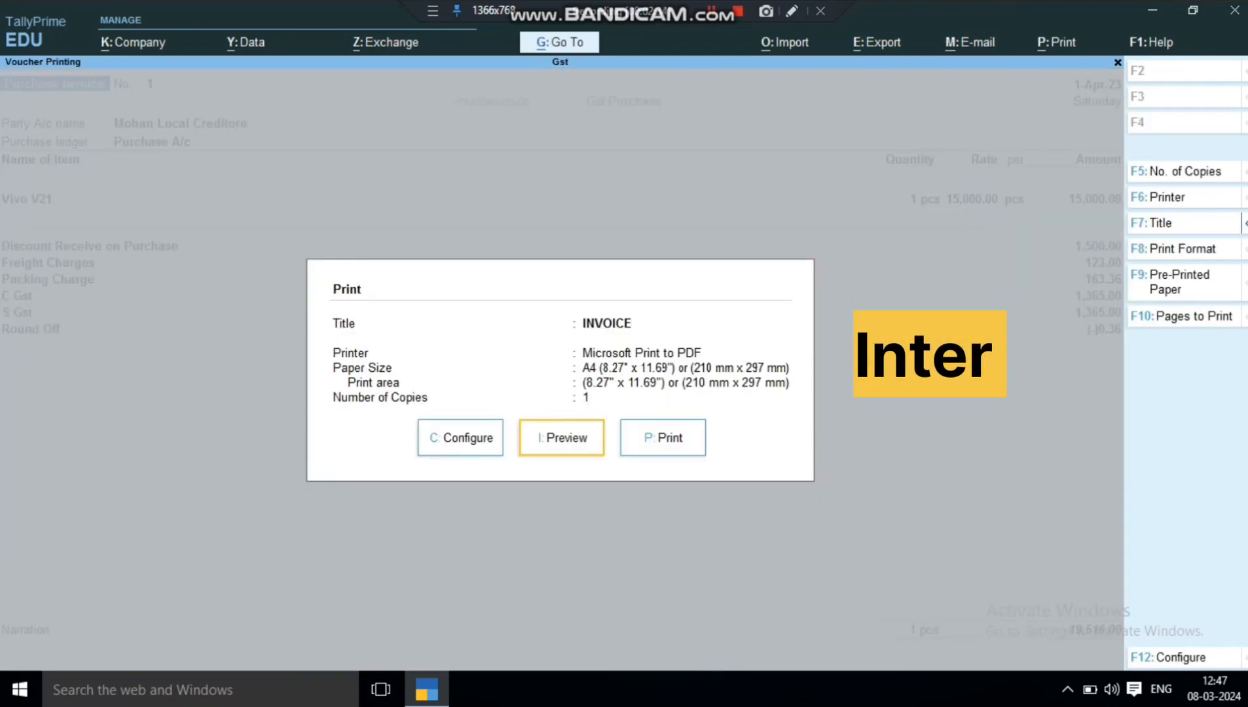
{"action": "key", "text": "Return"}
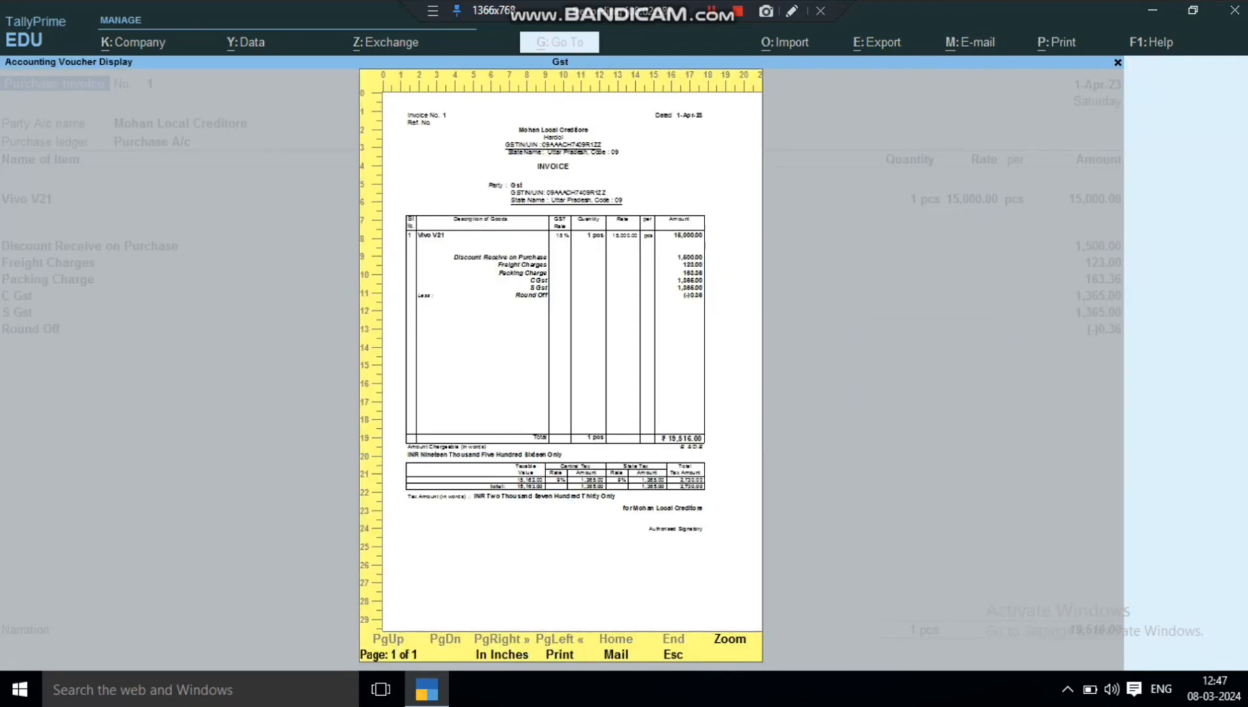
- Enlarge the print preview and examine the invoice's item line, additional charges, GST amounts, total and tax summary
{"action": "key", "text": "alt+z"}
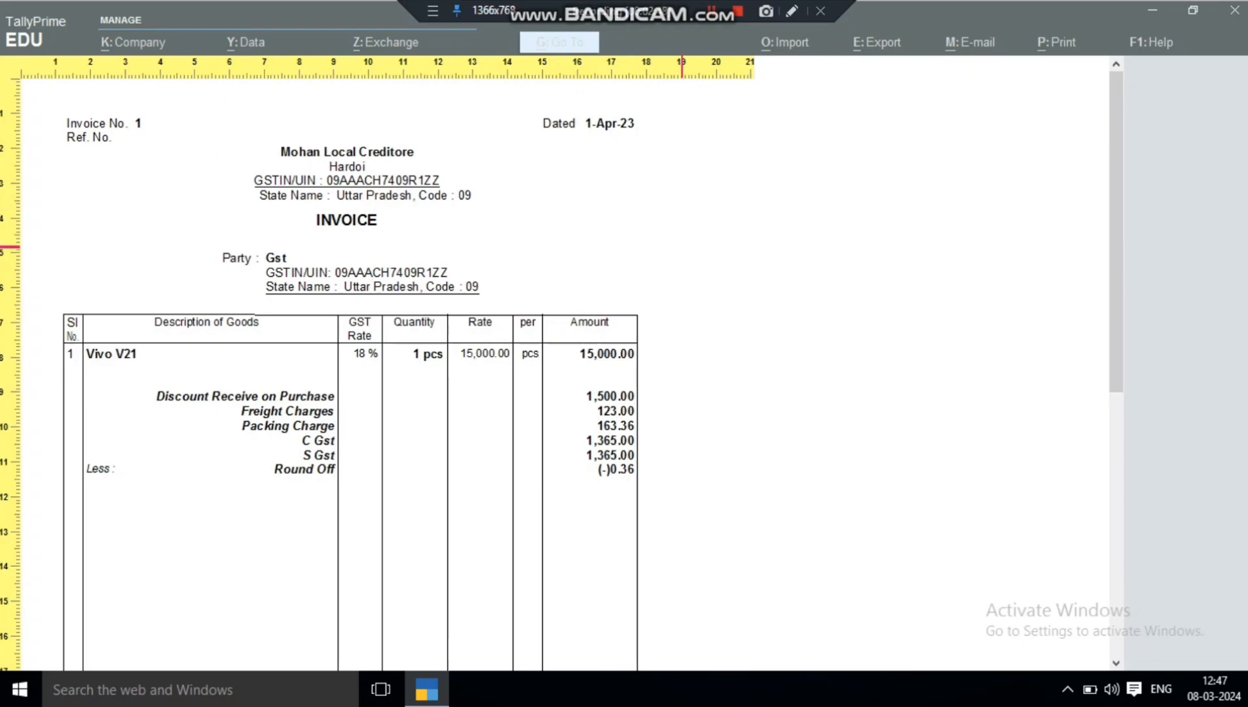
{"action": "scroll", "coordinate": [687, 246], "scroll_direction": "down", "scroll_amount": 2}
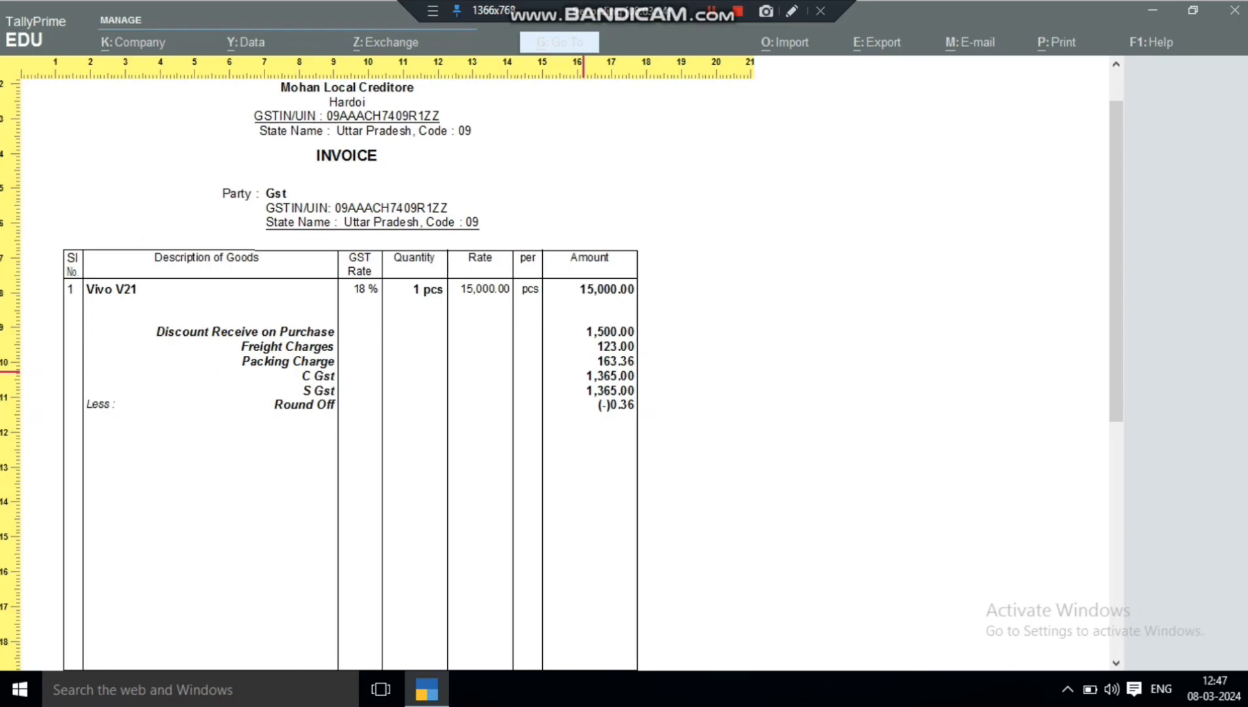
{"action": "scroll", "coordinate": [655, 353], "scroll_direction": "down", "scroll_amount": 2}
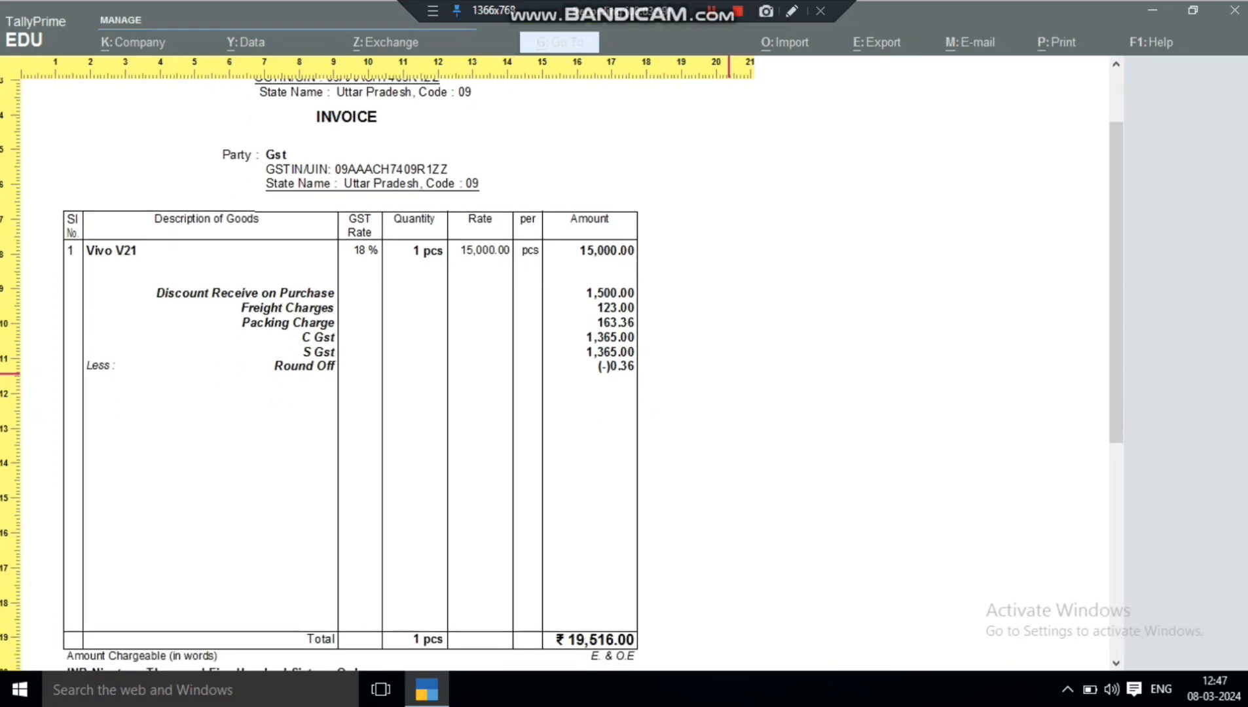
{"action": "scroll", "coordinate": [729, 374], "scroll_direction": "down", "scroll_amount": 1}
{"action": "scroll", "coordinate": [729, 374], "scroll_direction": "down", "scroll_amount": 2}
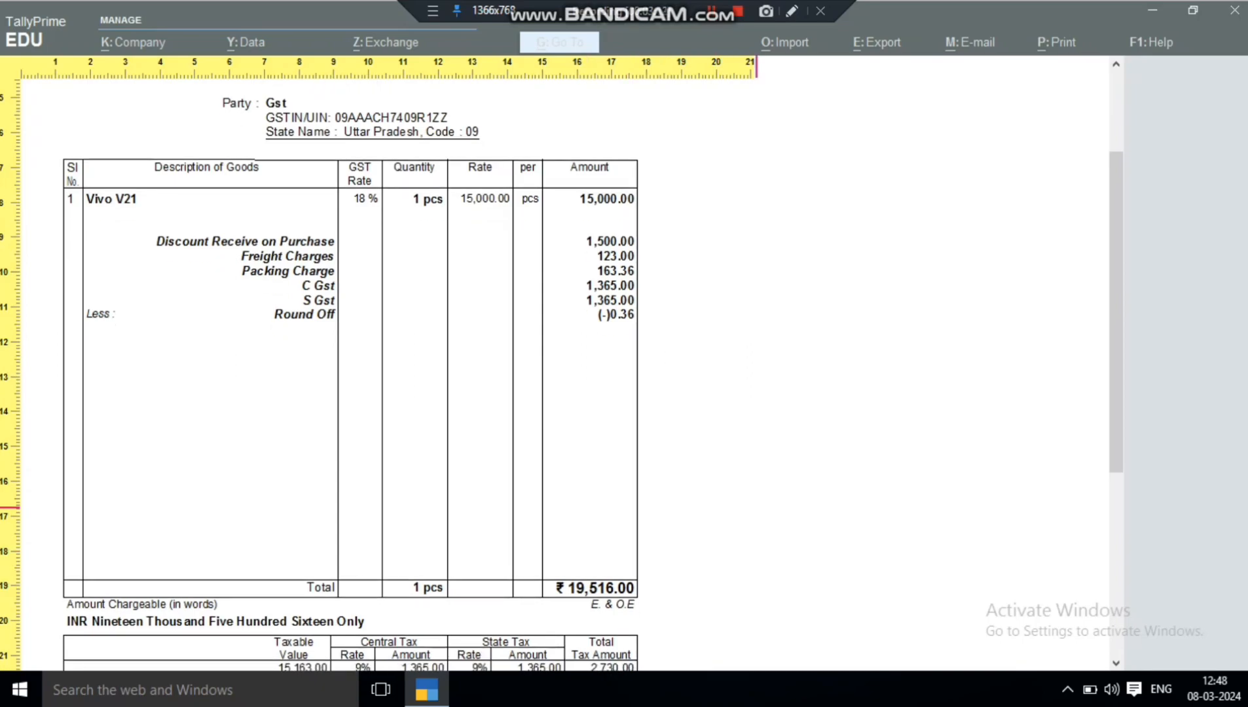
{"action": "scroll", "coordinate": [812, 469], "scroll_direction": "down", "scroll_amount": 1}
{"action": "scroll", "coordinate": [812, 469], "scroll_direction": "down", "scroll_amount": 1}
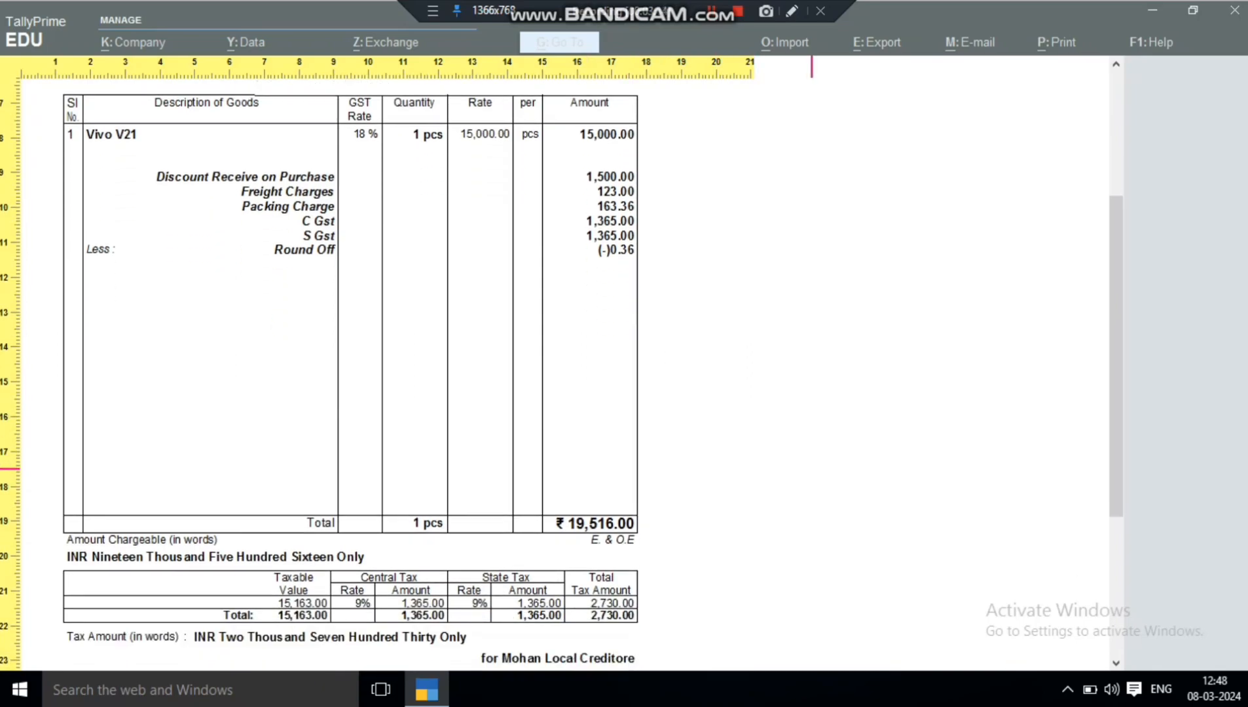
{"action": "scroll", "coordinate": [812, 469], "scroll_direction": "down", "scroll_amount": 2}
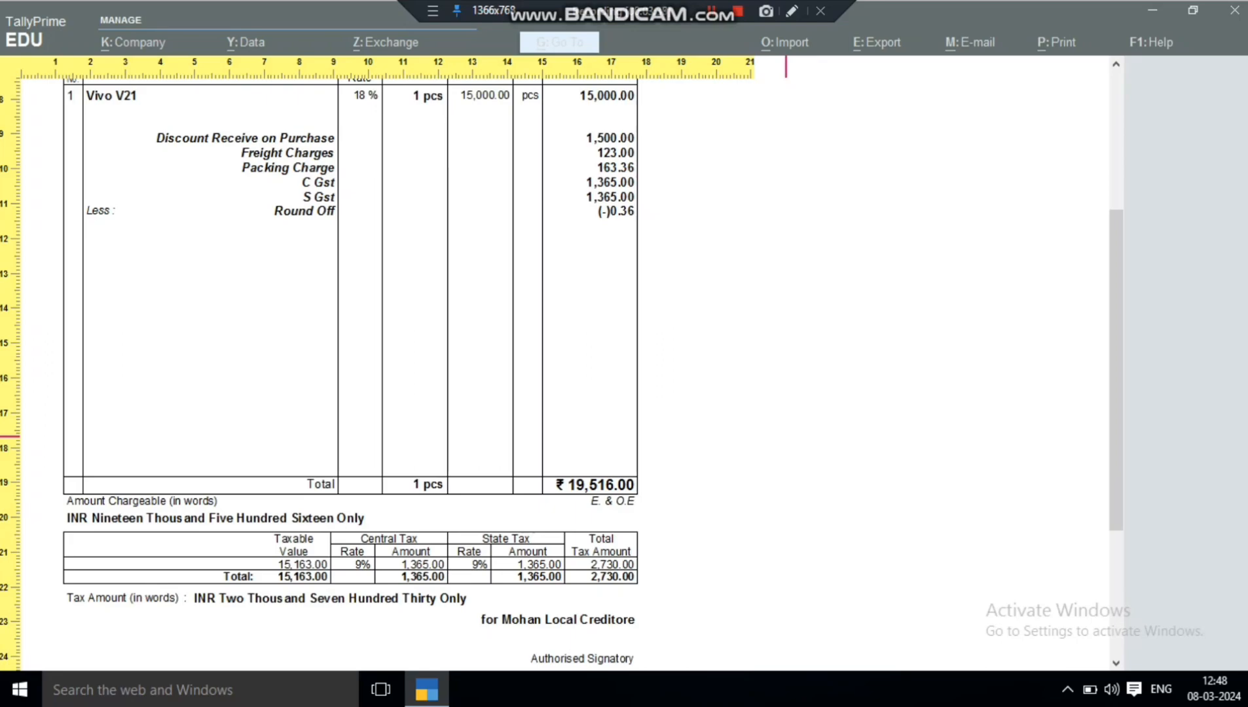
- Close the print preview and leave the voucher screens to return to the Gateway of Tally
{"action": "key", "text": "Escape"}
{"action": "key", "text": "Escape"}
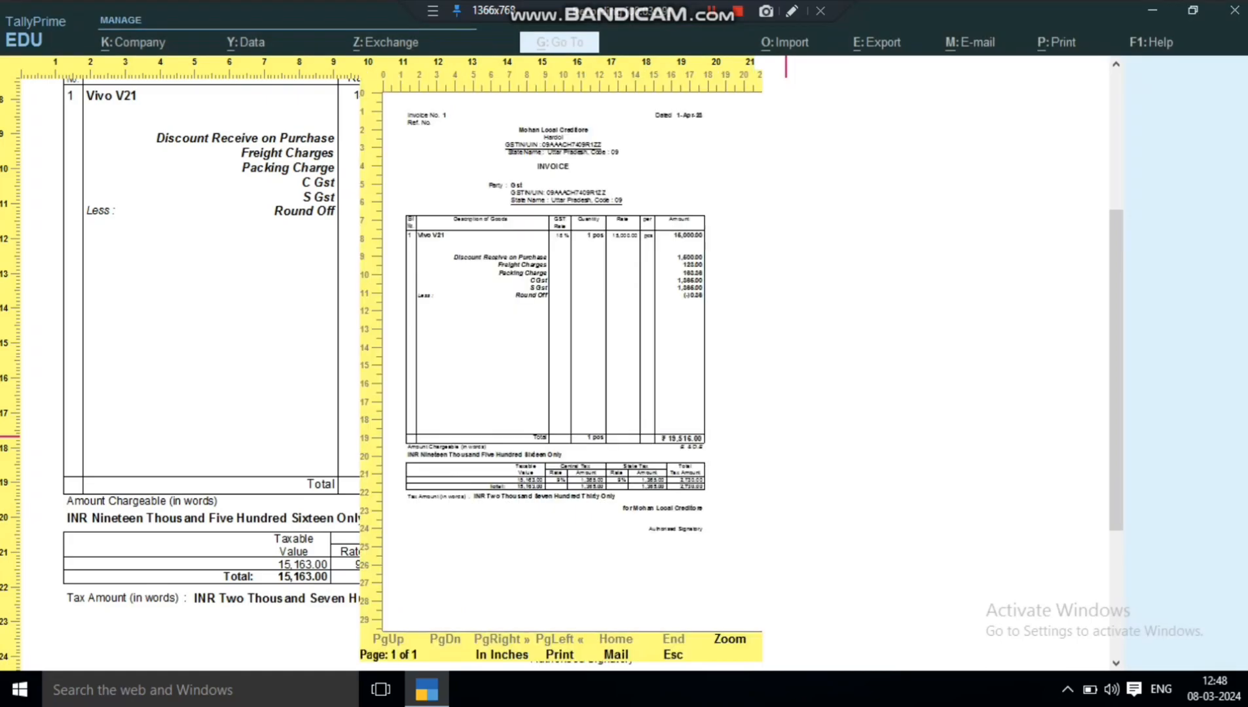
{"action": "key", "text": "Escape"}
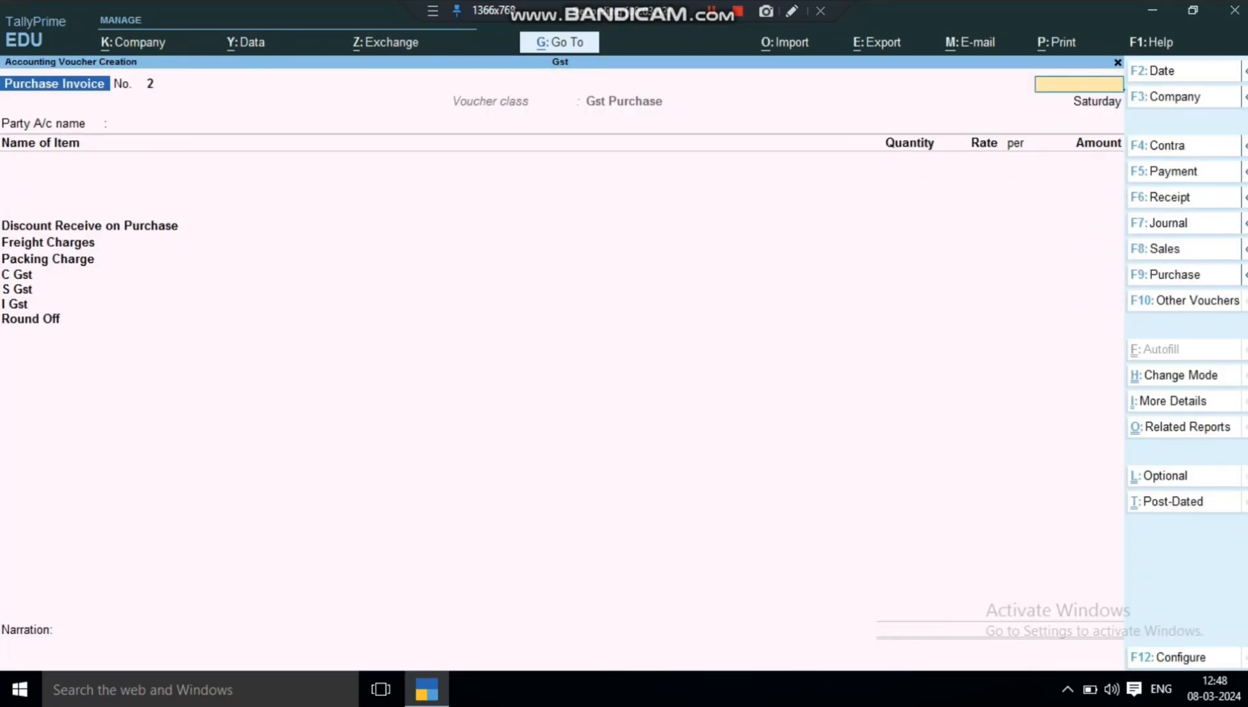
{"action": "key", "text": "Escape"}
{"action": "key", "text": "Escape"}
{"action": "key", "text": "Escape"}
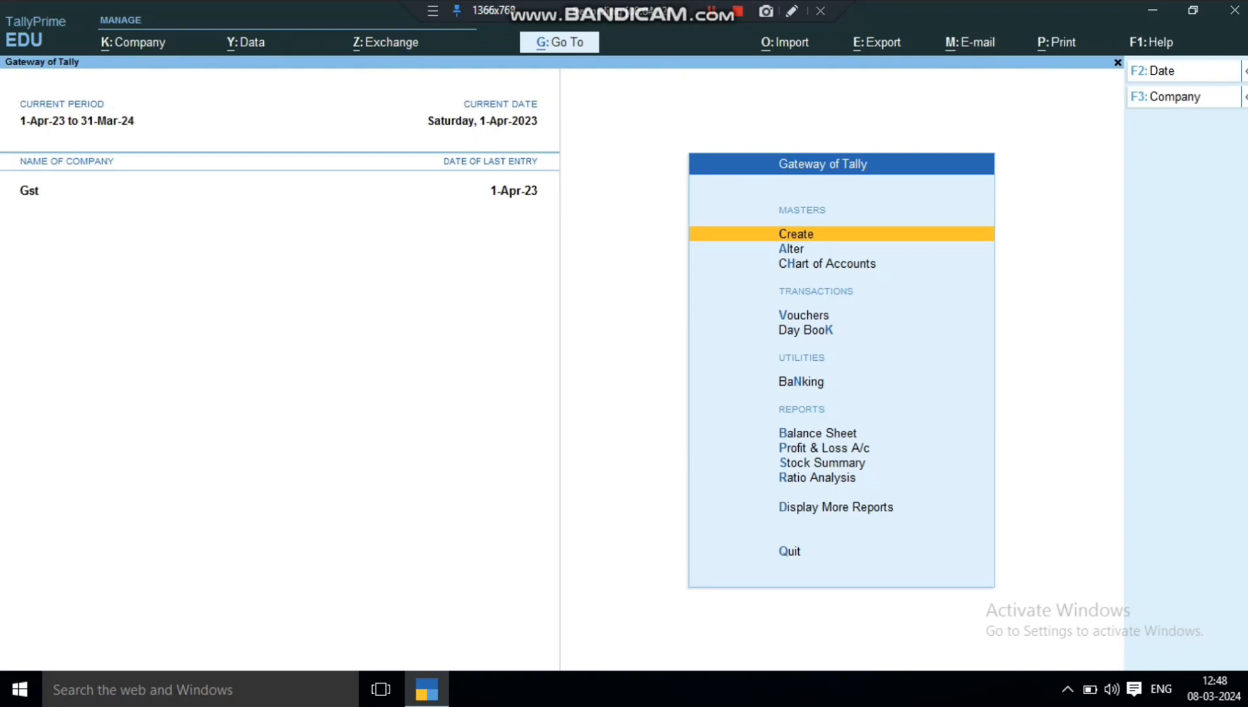
- Start a new Purchase Invoice voucher dated 1-Apr-23 with the interstate creditor as the party, accepting the default party details
{"action": "key", "text": "Down"}
{"action": "key", "text": "Down"}
{"action": "key", "text": "Down"}
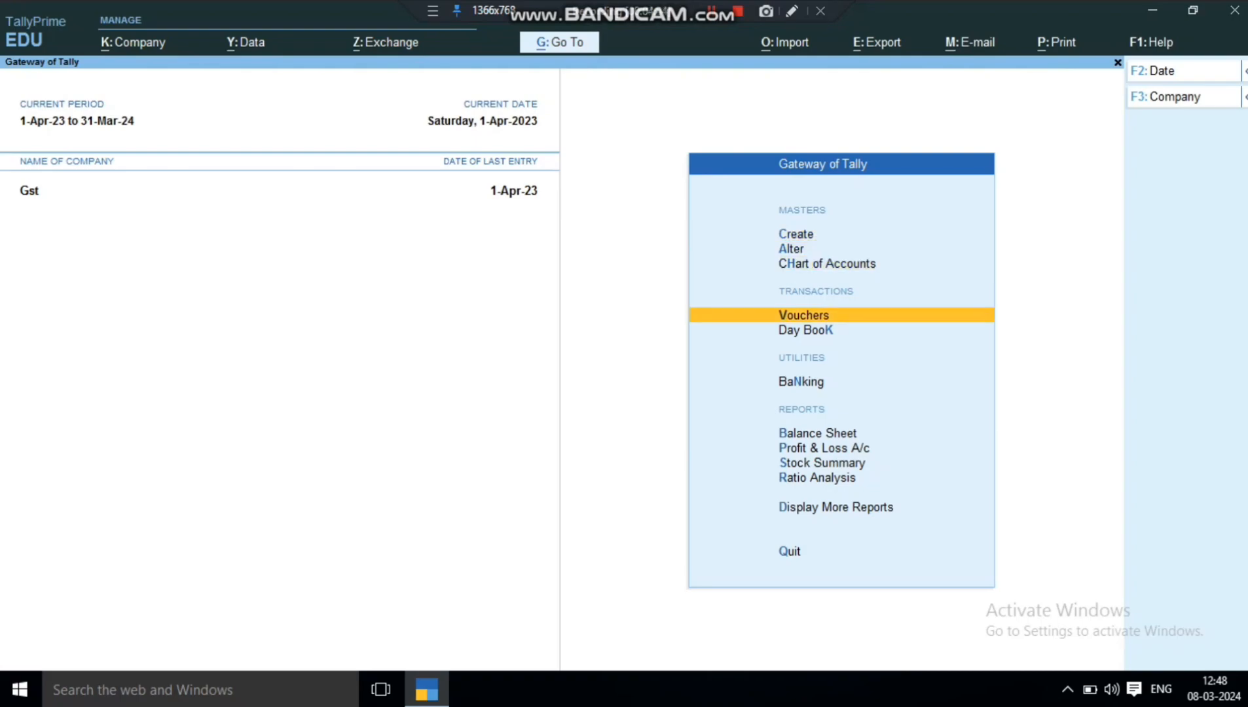
{"action": "key", "text": "Return"}
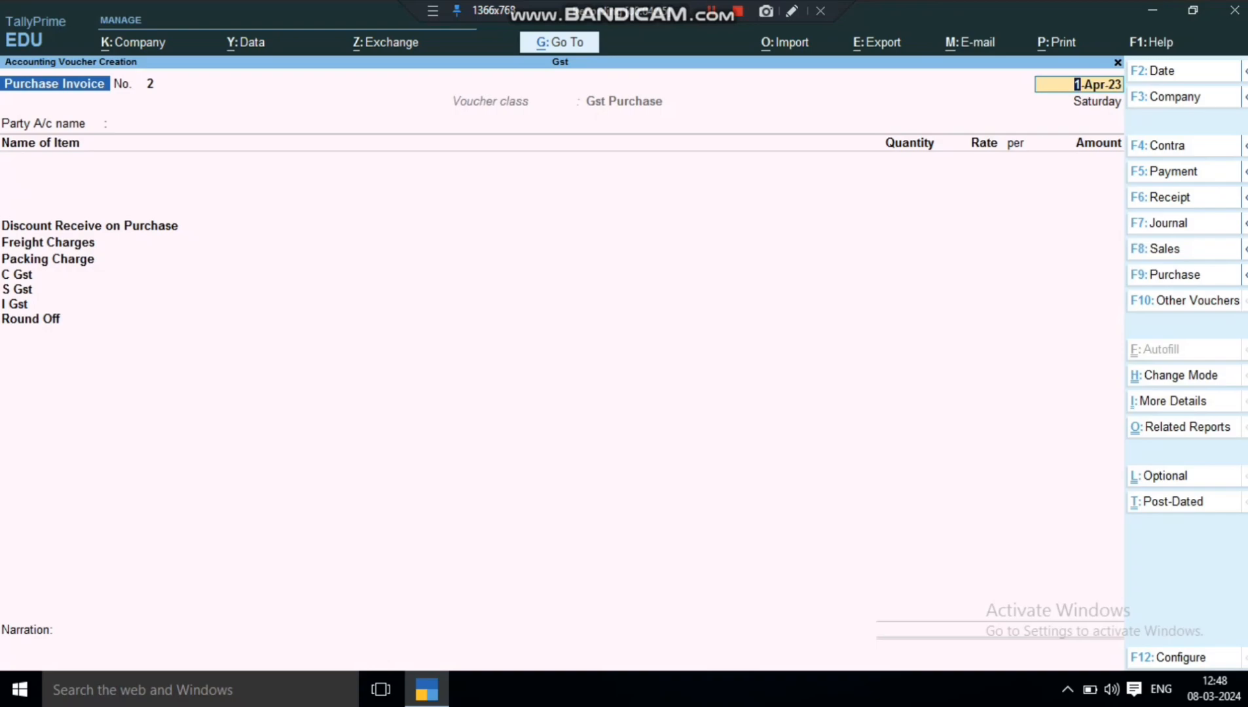
{"action": "key", "text": "Return"}
{"action": "key", "text": "Down"}
{"action": "key", "text": "Down"}
{"action": "key", "text": "Down"}
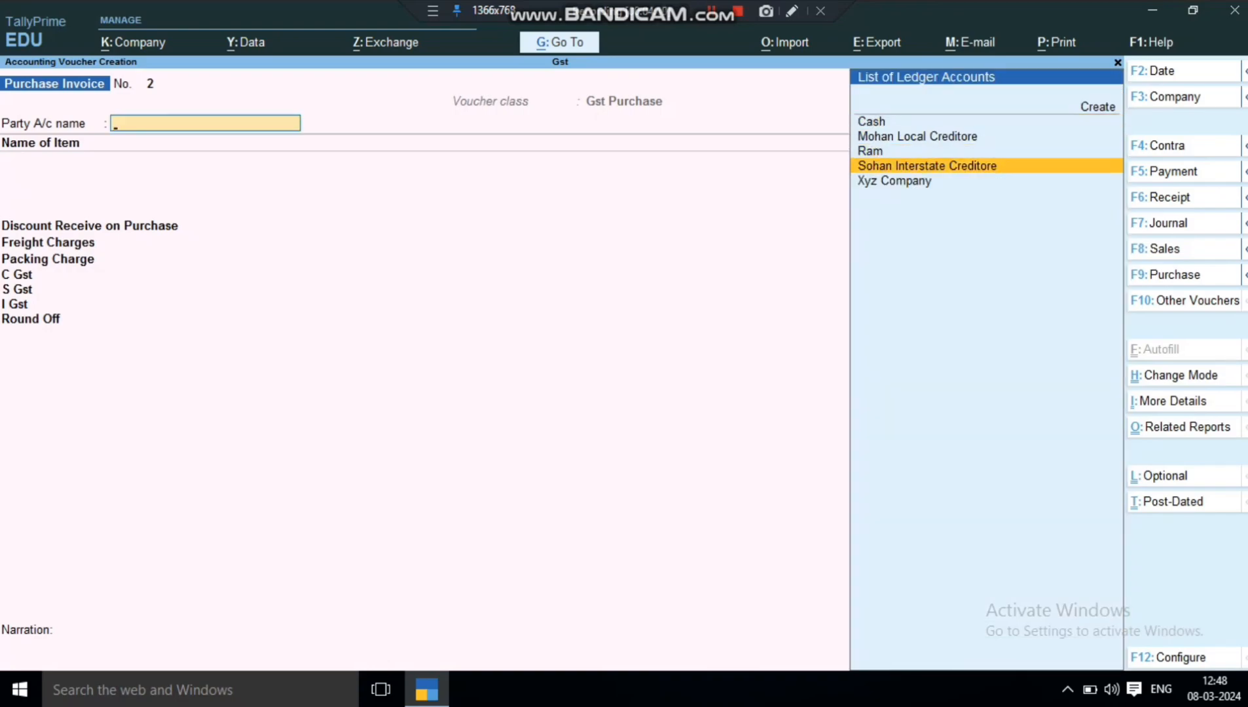
{"action": "key", "text": "Return"}
{"action": "key", "text": "Return"}
{"action": "key", "text": "Return"}
{"action": "key", "text": "Return"}
{"action": "key", "text": "Return"}
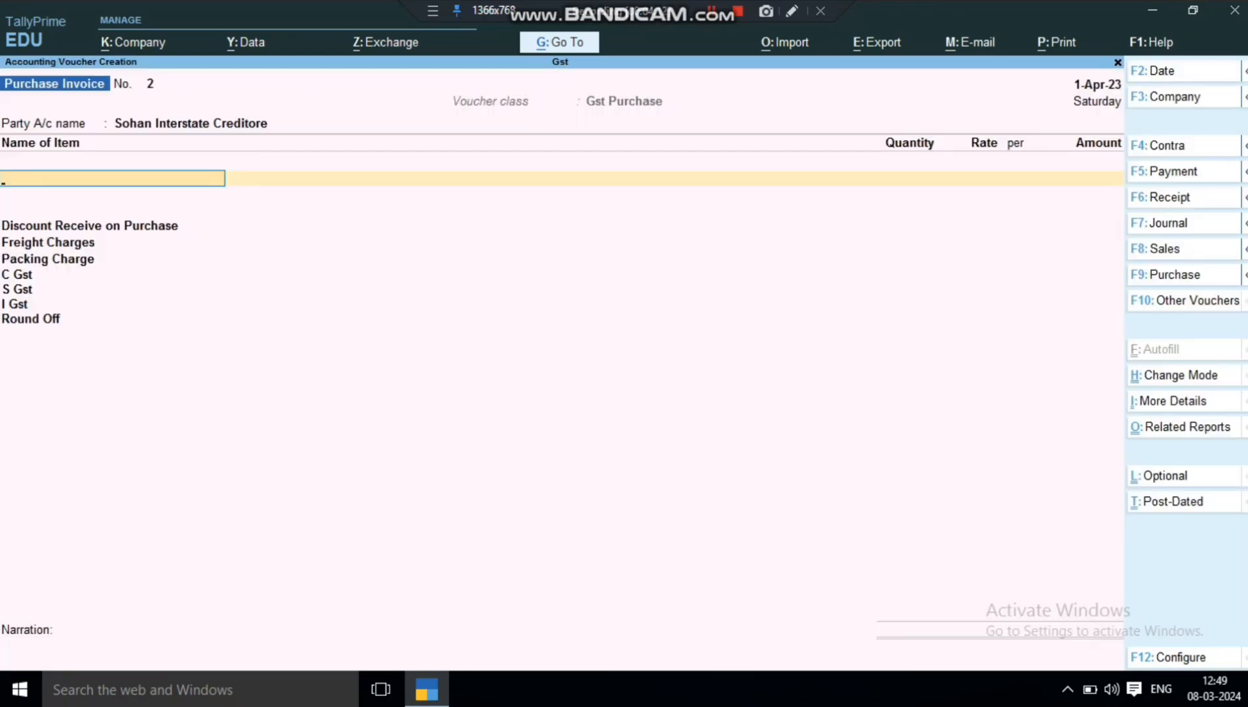
- Add the item Vivo V21 without a description, with quantity 1 pcs and rate 17000, and finish the item list
{"action": "key", "text": "Down"}
{"action": "key", "text": "Return"}
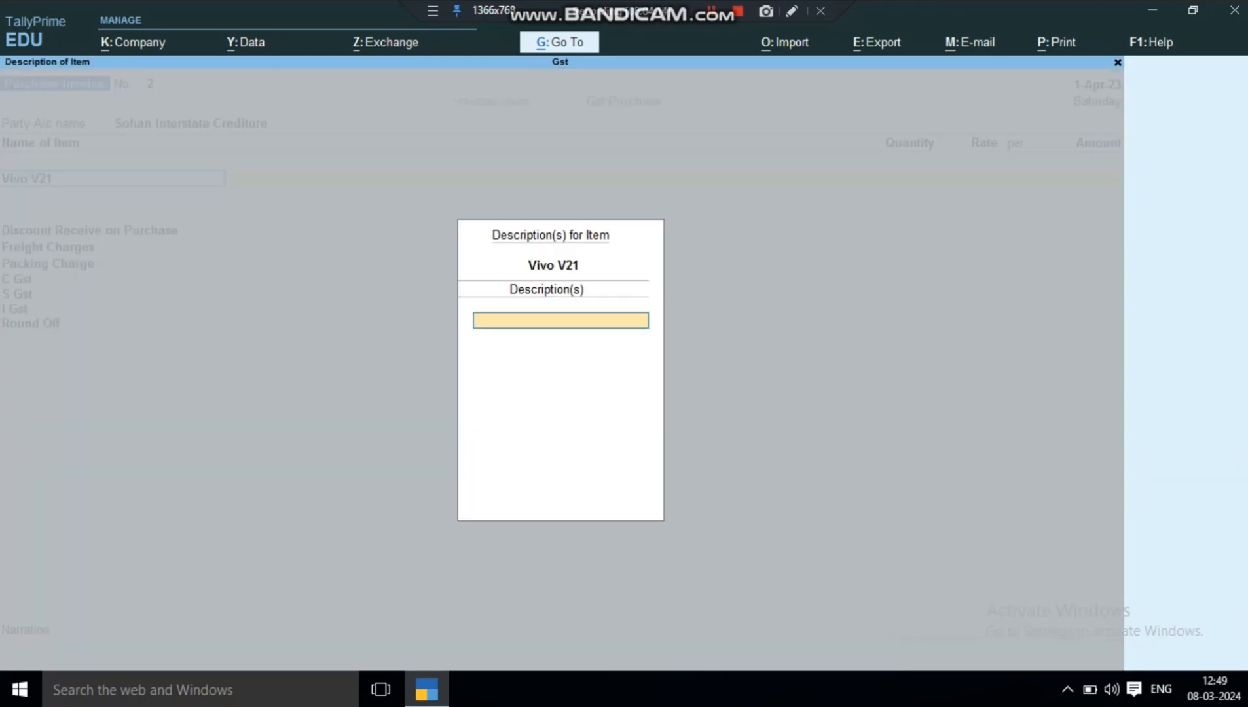
{"action": "key", "text": "Return"}
{"action": "type", "text": "1"}
{"action": "key", "text": "Return"}
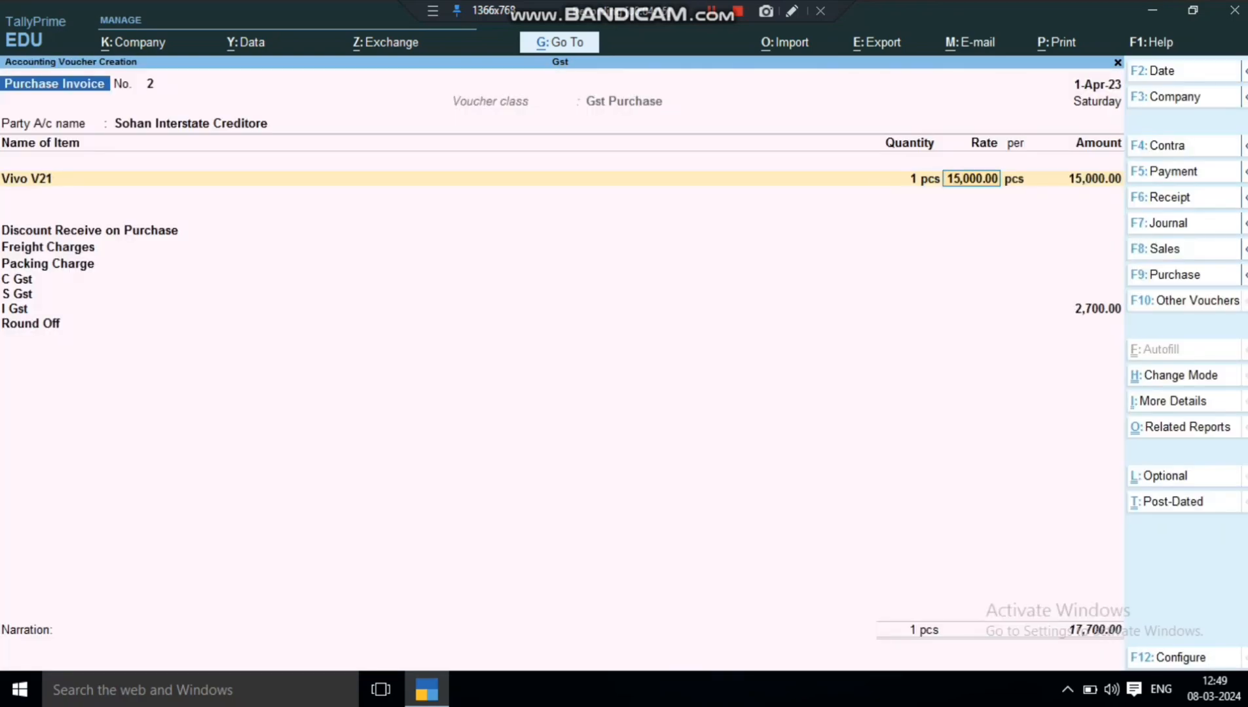
{"action": "type", "text": "17000"}
{"action": "key", "text": "Return"}
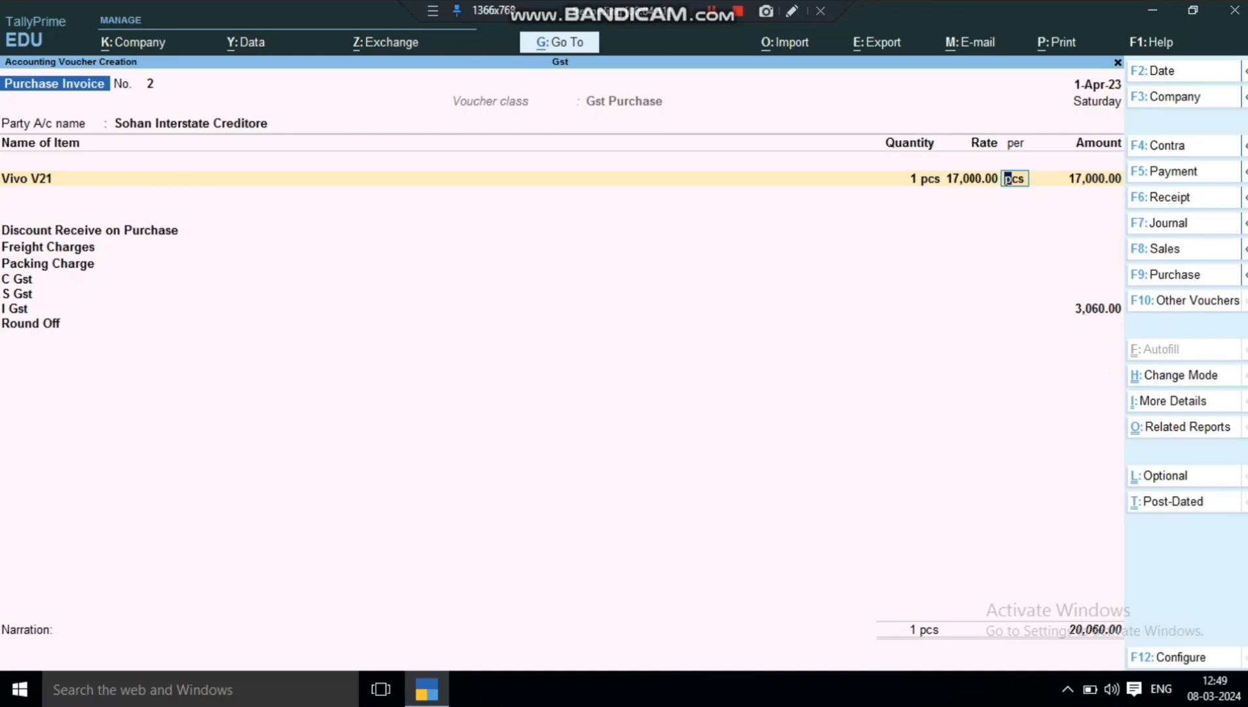
{"action": "key", "text": "Return"}
{"action": "key", "text": "Return"}
{"action": "key", "text": "Return"}
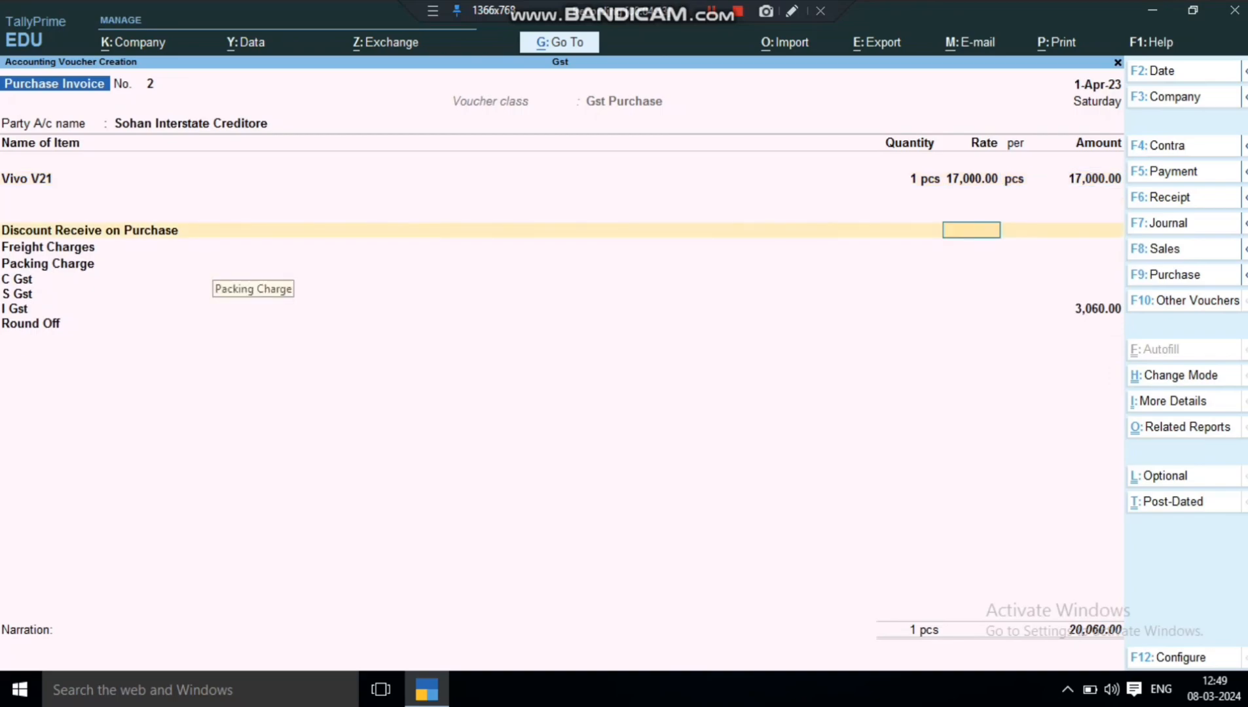
- Leave Discount Receive on Purchase blank and enter 165 for Freight Charges and 143 for Packing Charge
{"action": "key", "text": "Return"}
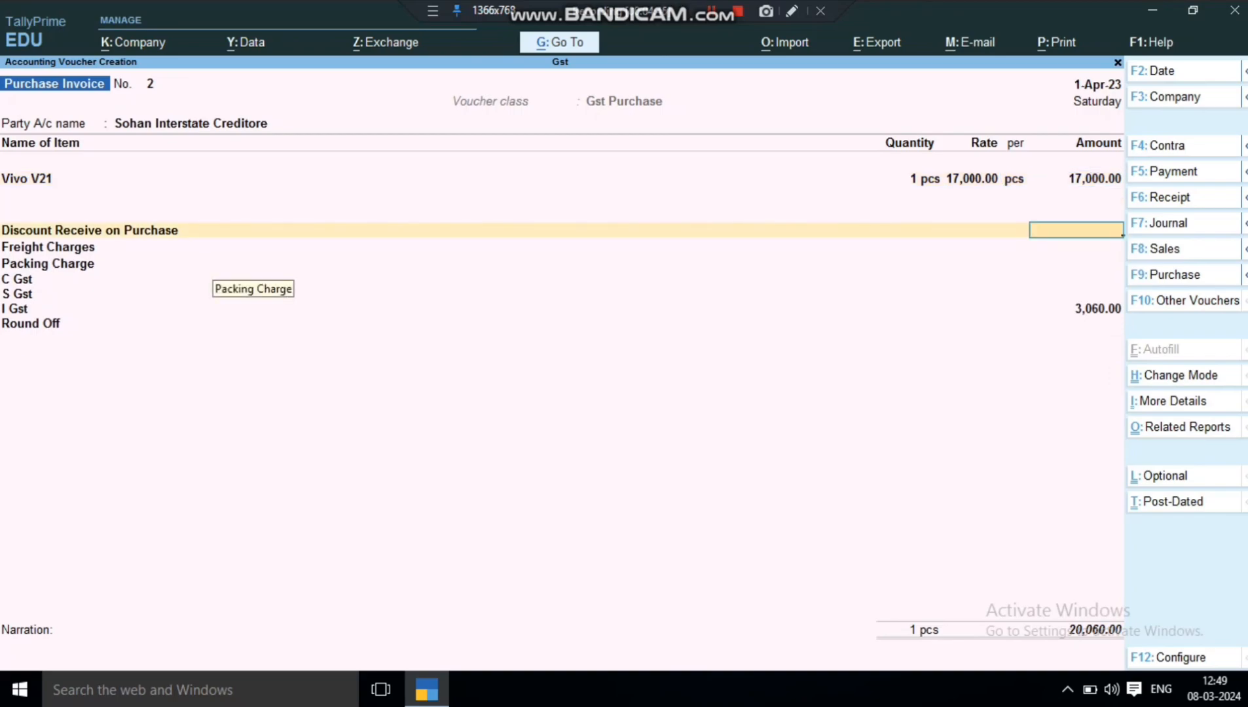
{"action": "key", "text": "Return"}
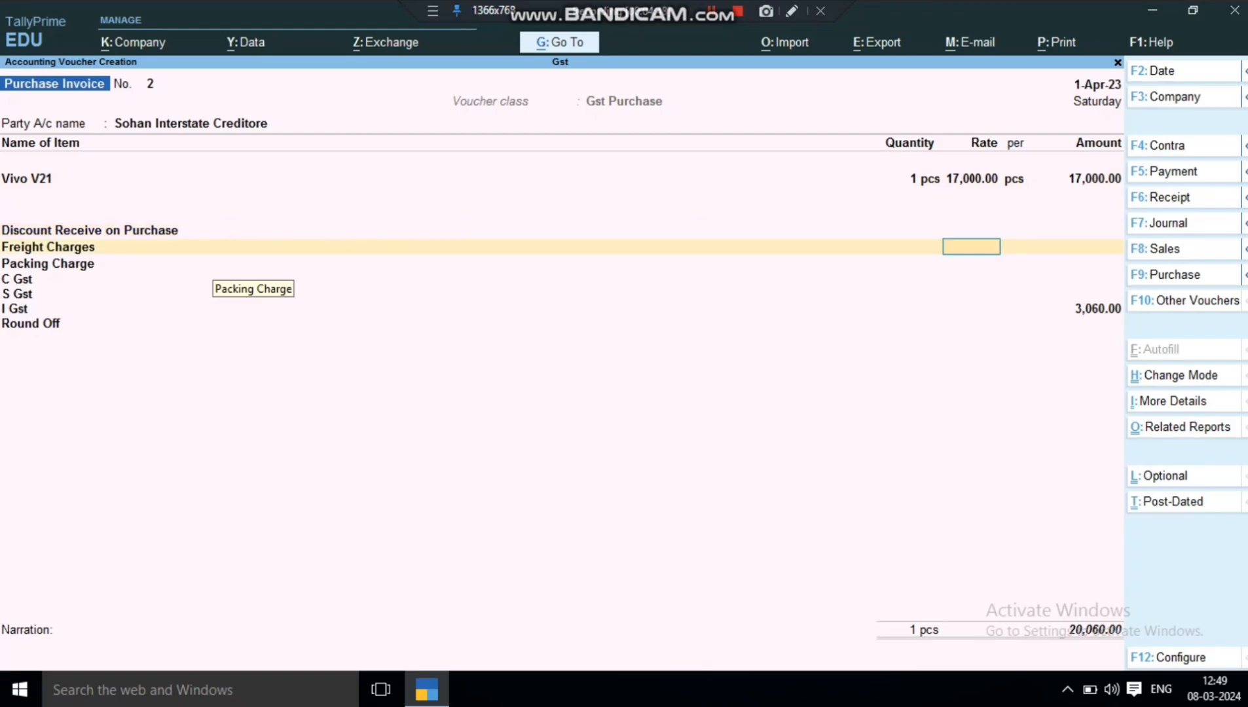
{"action": "key", "text": "Return"}
{"action": "type", "text": "165"}
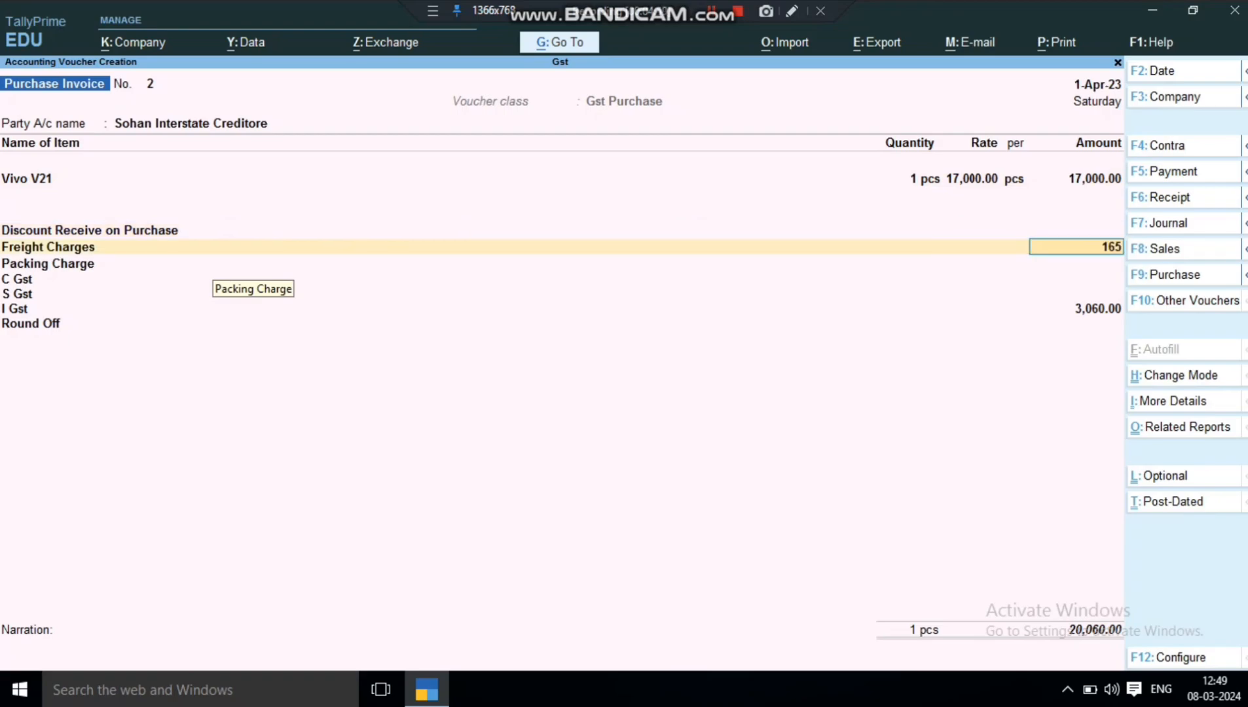
{"action": "key", "text": "Return"}
{"action": "key", "text": "Return"}
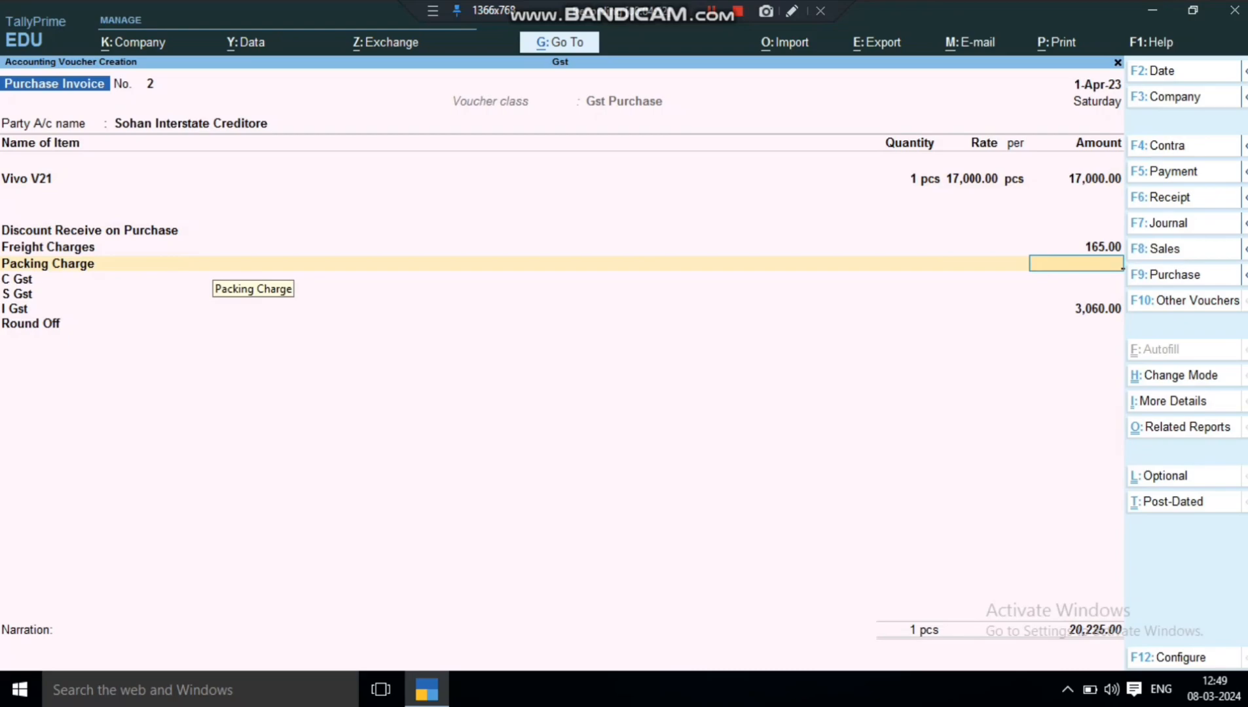
{"action": "type", "text": "143"}
{"action": "key", "text": "Return"}
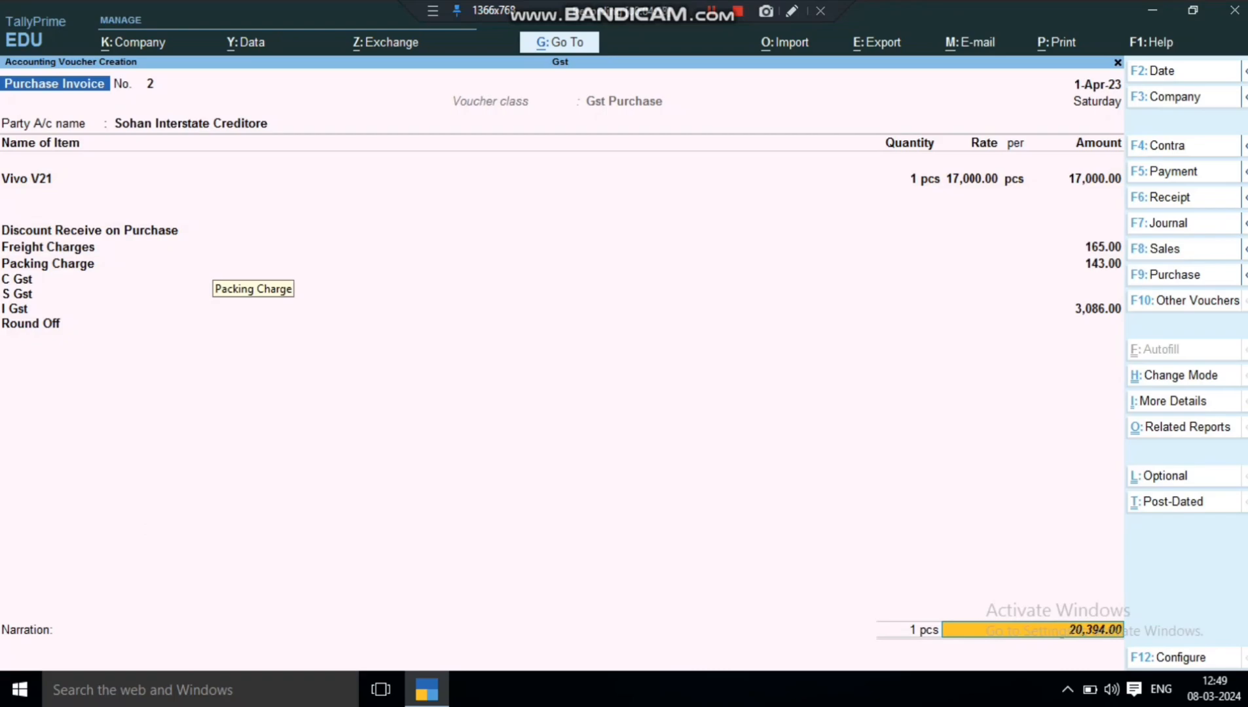
- Leave the narration empty and save the interstate purchase voucher
{"action": "key", "text": "Return"}
{"action": "key", "text": "Return"}
{"action": "key", "text": "Return"}
{"action": "key", "text": "Return"}
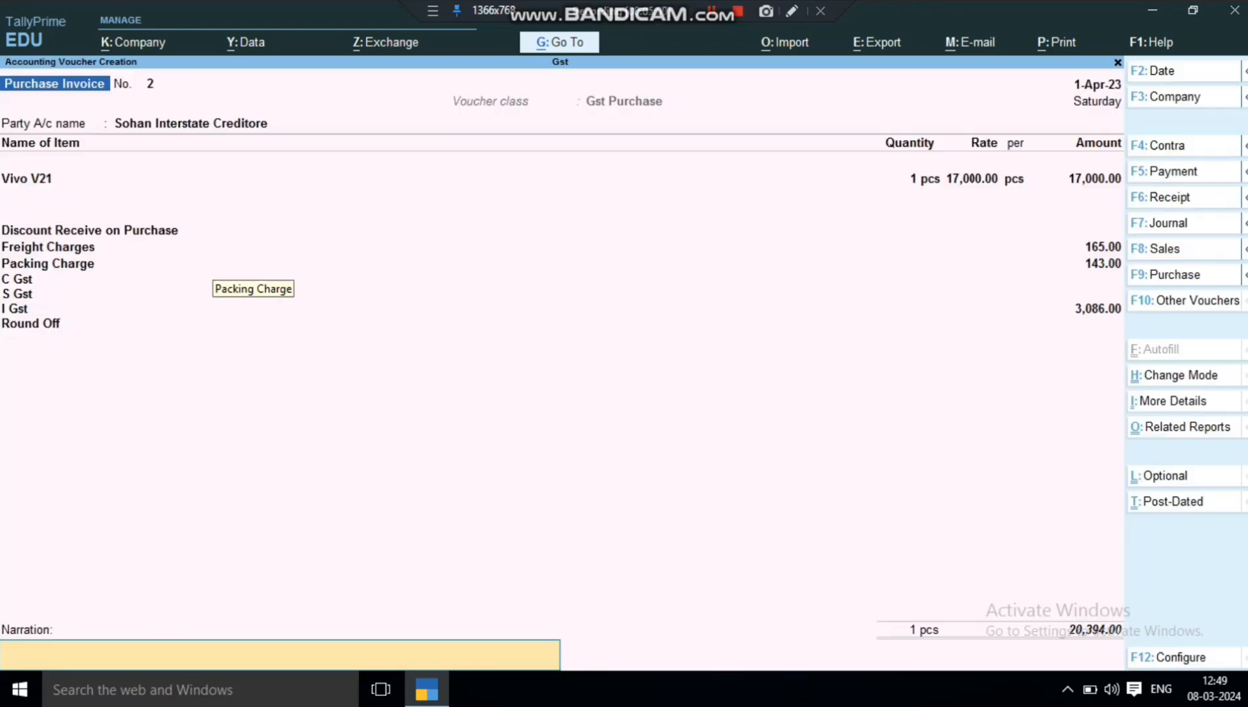
{"action": "key", "text": "Return"}
{"action": "key", "text": "Return"}
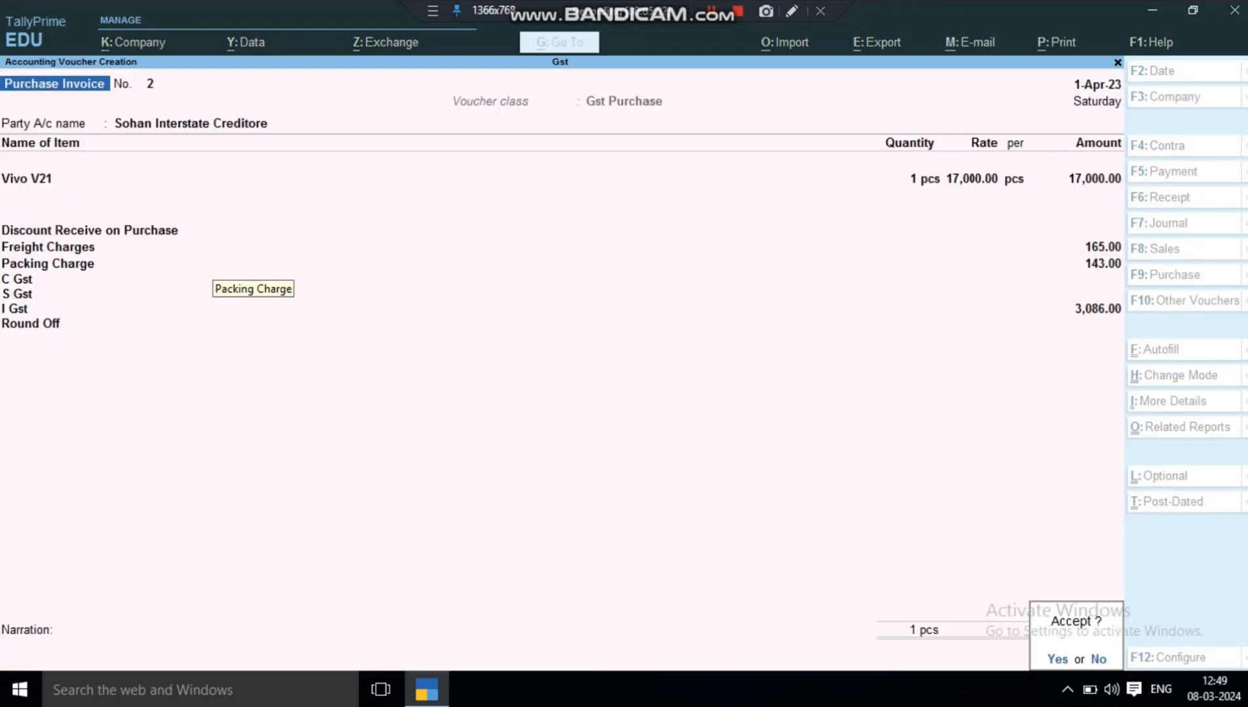
{"action": "key", "text": "Return"}
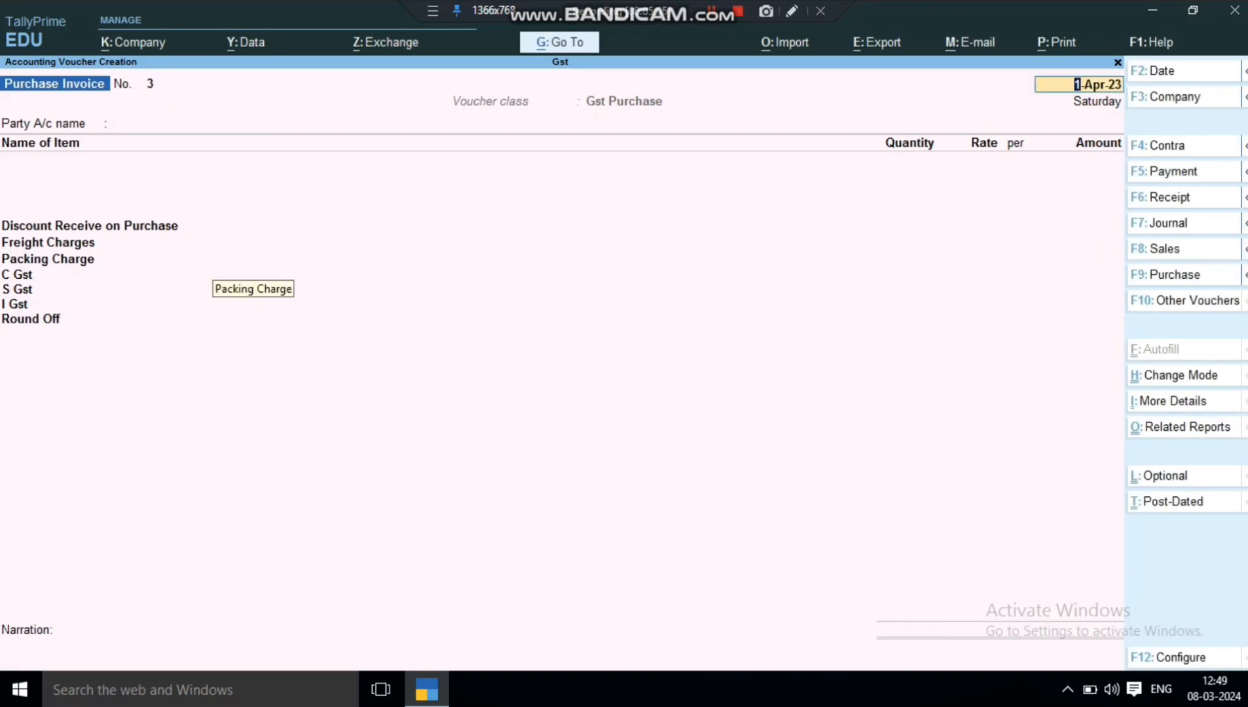
- Reopen the saved Purchase Invoice voucher No. 2, display its print preview, and examine the enlarged invoice down to the tax summary
{"action": "key", "text": "Page_Up"}
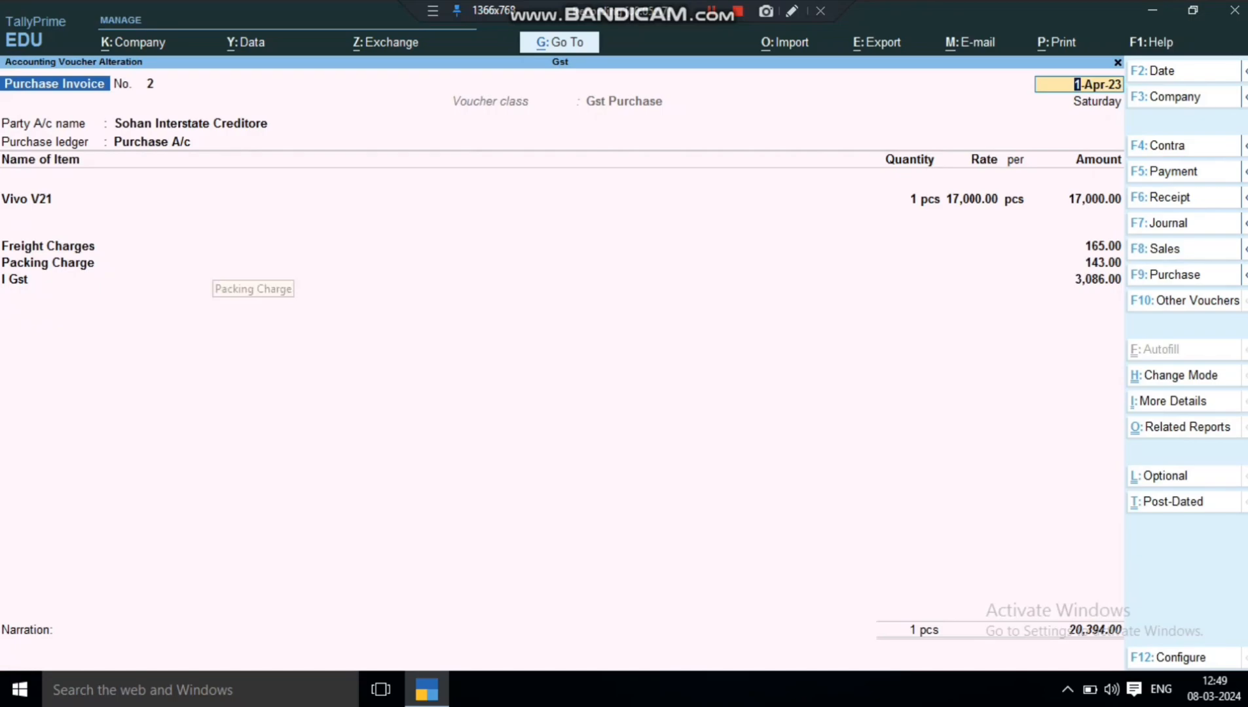
{"action": "key", "text": "ctrl+p"}
{"action": "key", "text": "Return"}
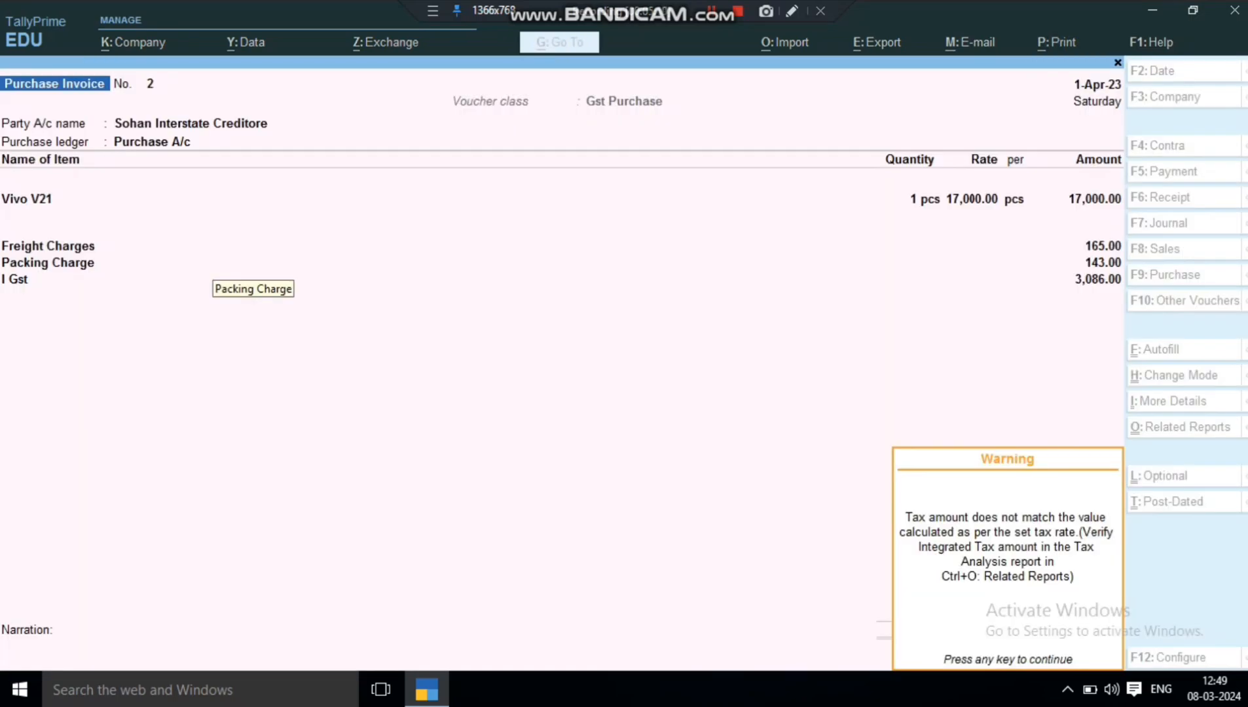
{"action": "key", "text": "Return"}
{"action": "key", "text": "i"}
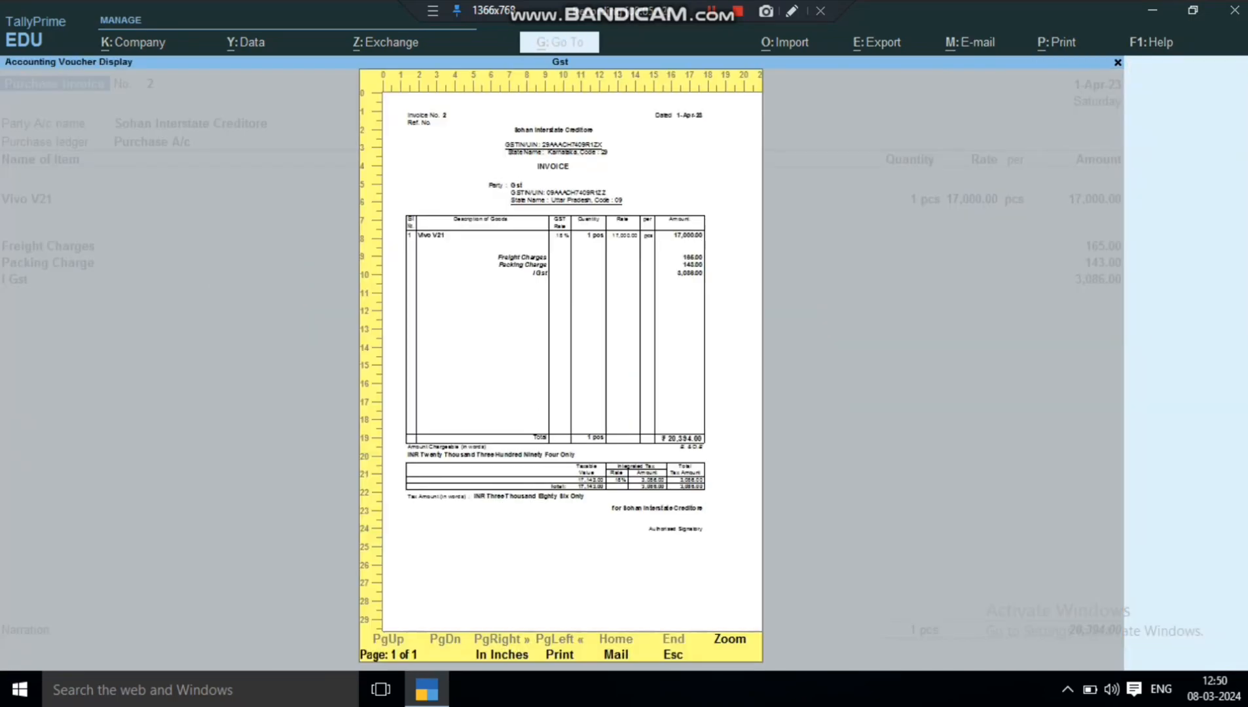
{"action": "key", "text": "alt+z"}
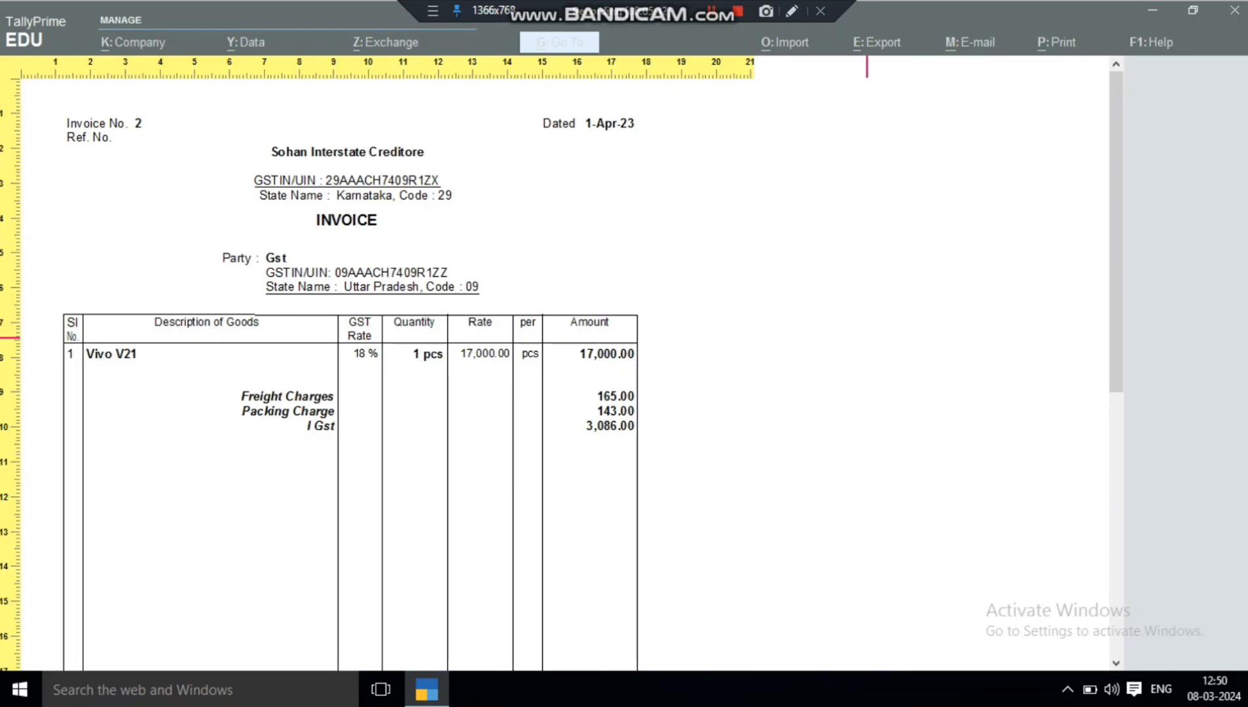
{"action": "scroll", "coordinate": [867, 339], "scroll_direction": "down", "scroll_amount": 5}
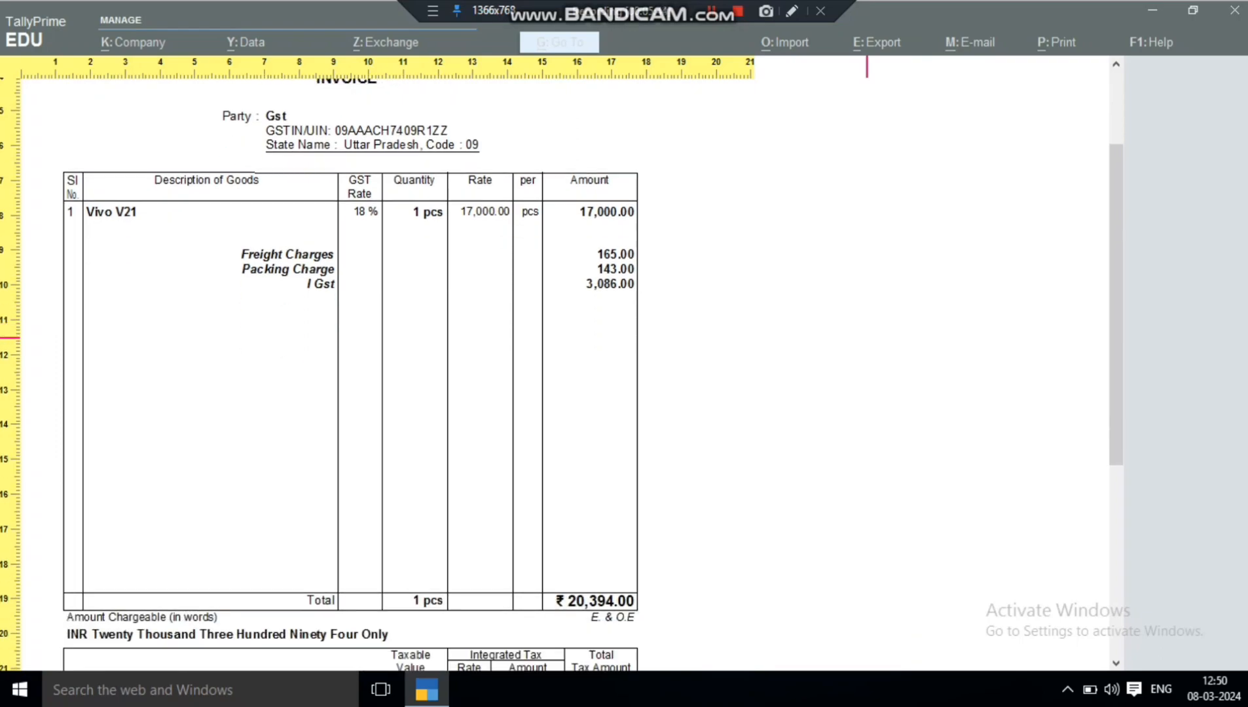
{"action": "scroll", "coordinate": [867, 339], "scroll_direction": "down", "scroll_amount": 3}
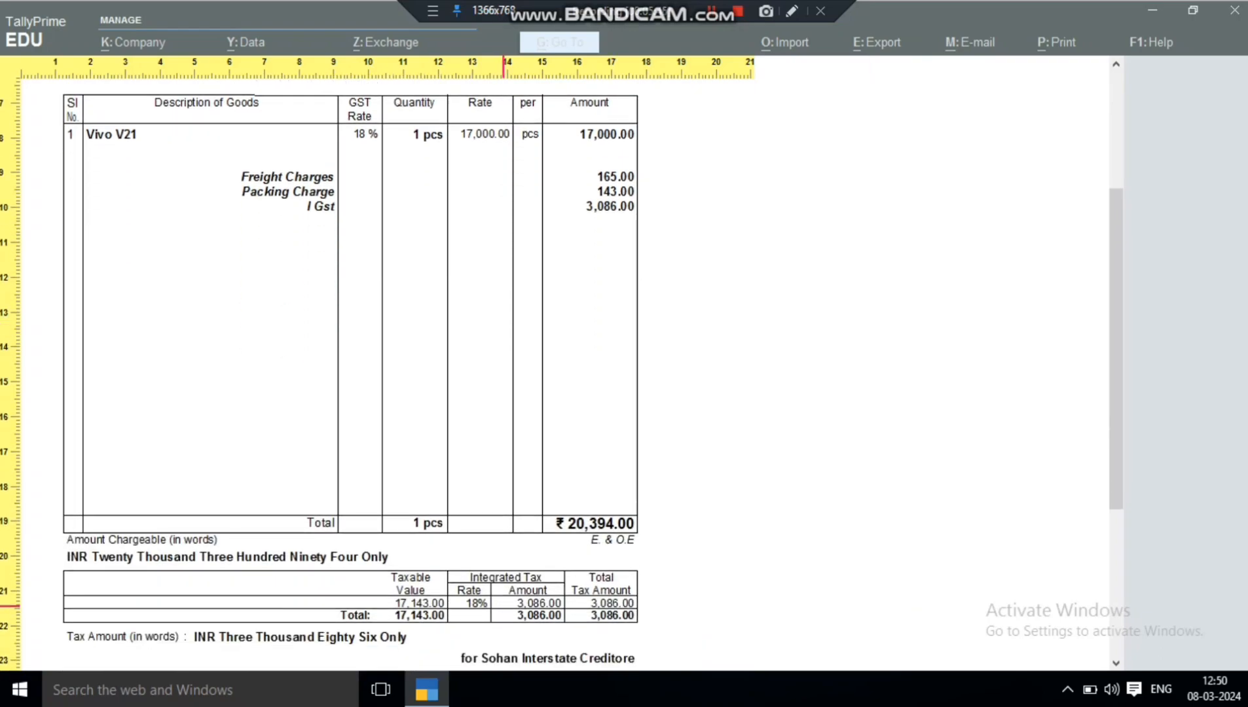